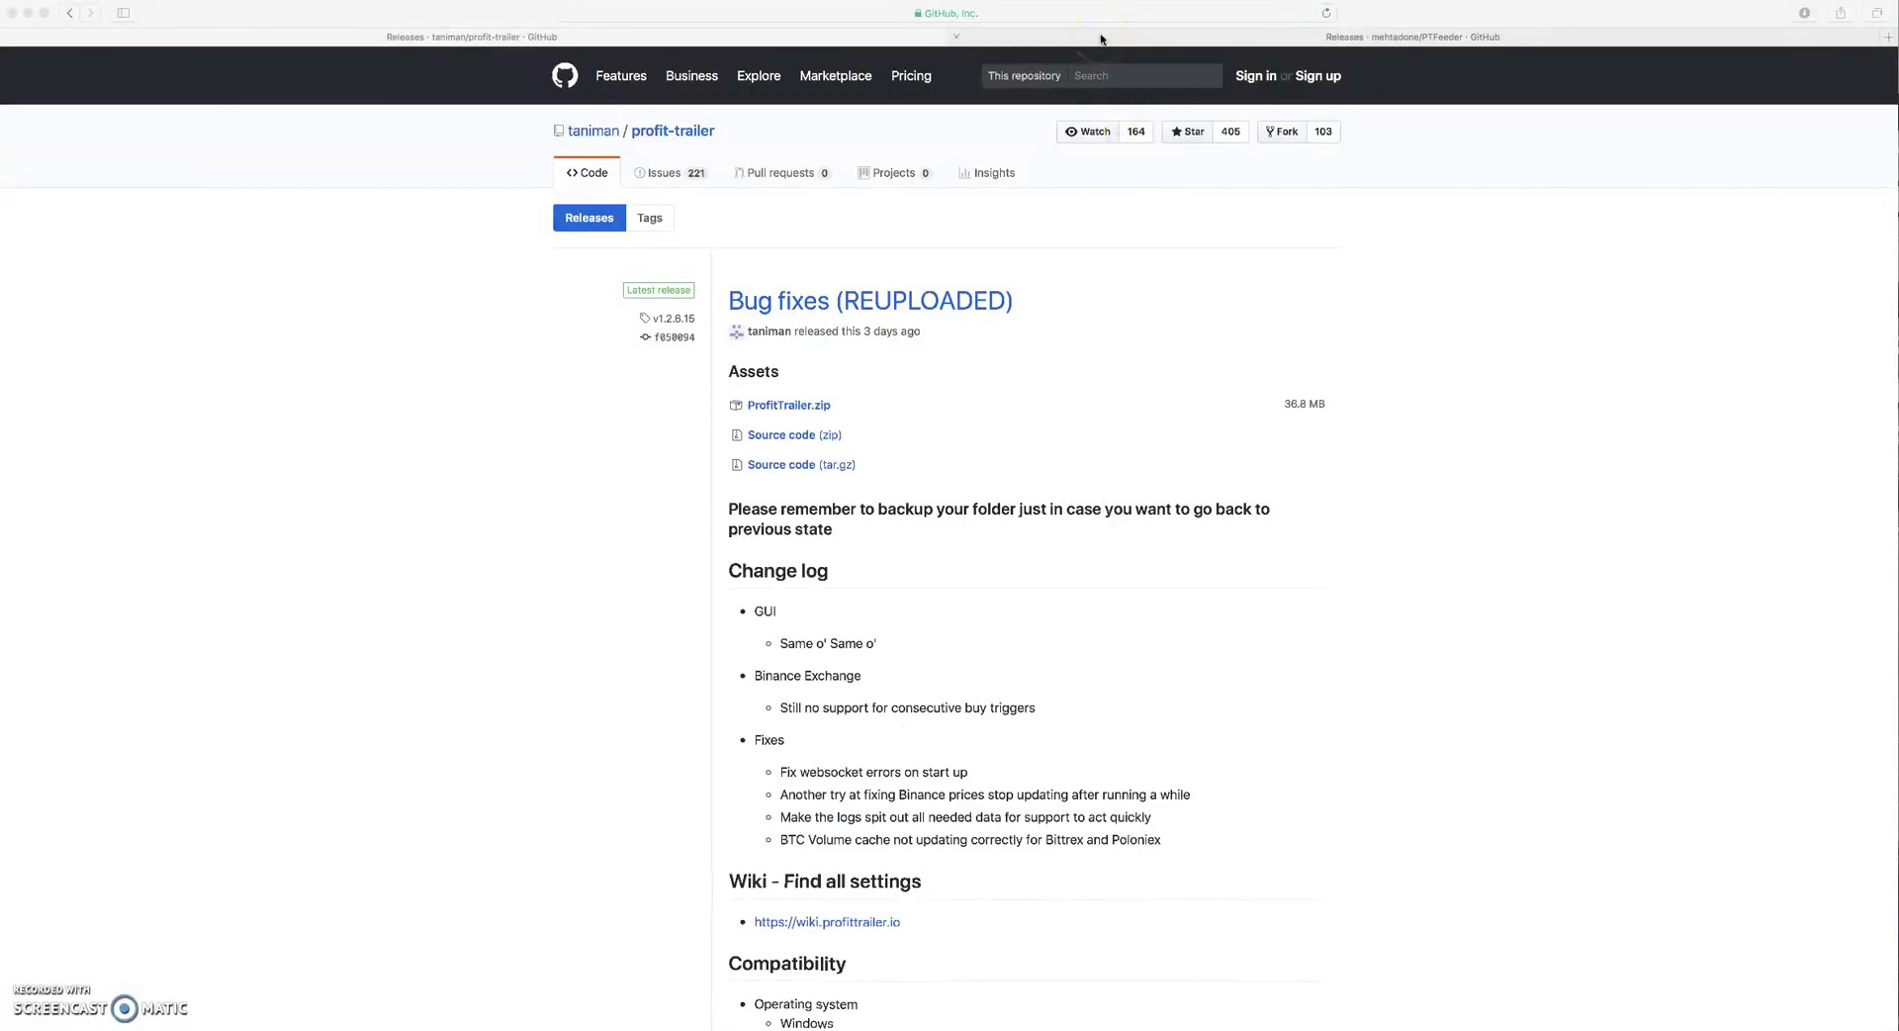
# Bring Safari forward and review the release change log, highlighting the GUI and Fixes entries
pyautogui.click(477, 17)
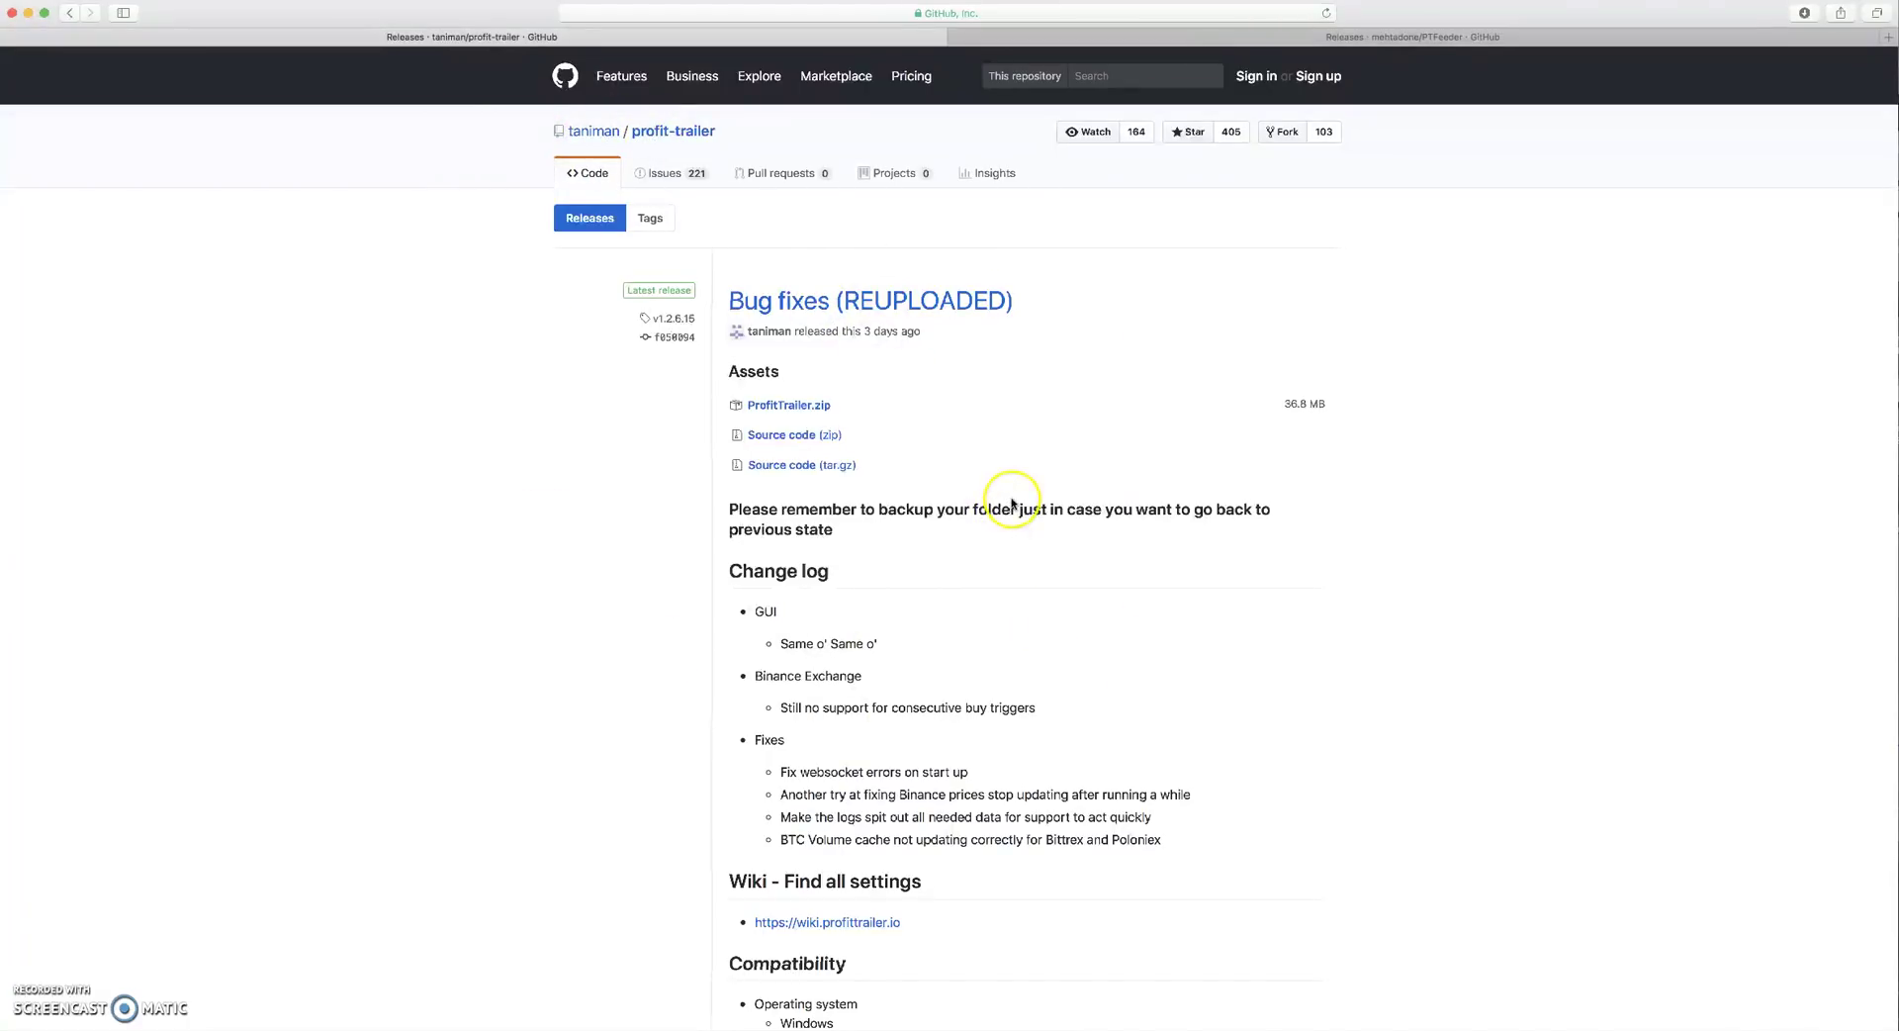
pyautogui.moveTo(759, 610); pyautogui.dragTo(929, 662)
pyautogui.click(831, 643)
pyautogui.scroll(5, 885, 732)
pyautogui.scroll(-5, 752, 669)
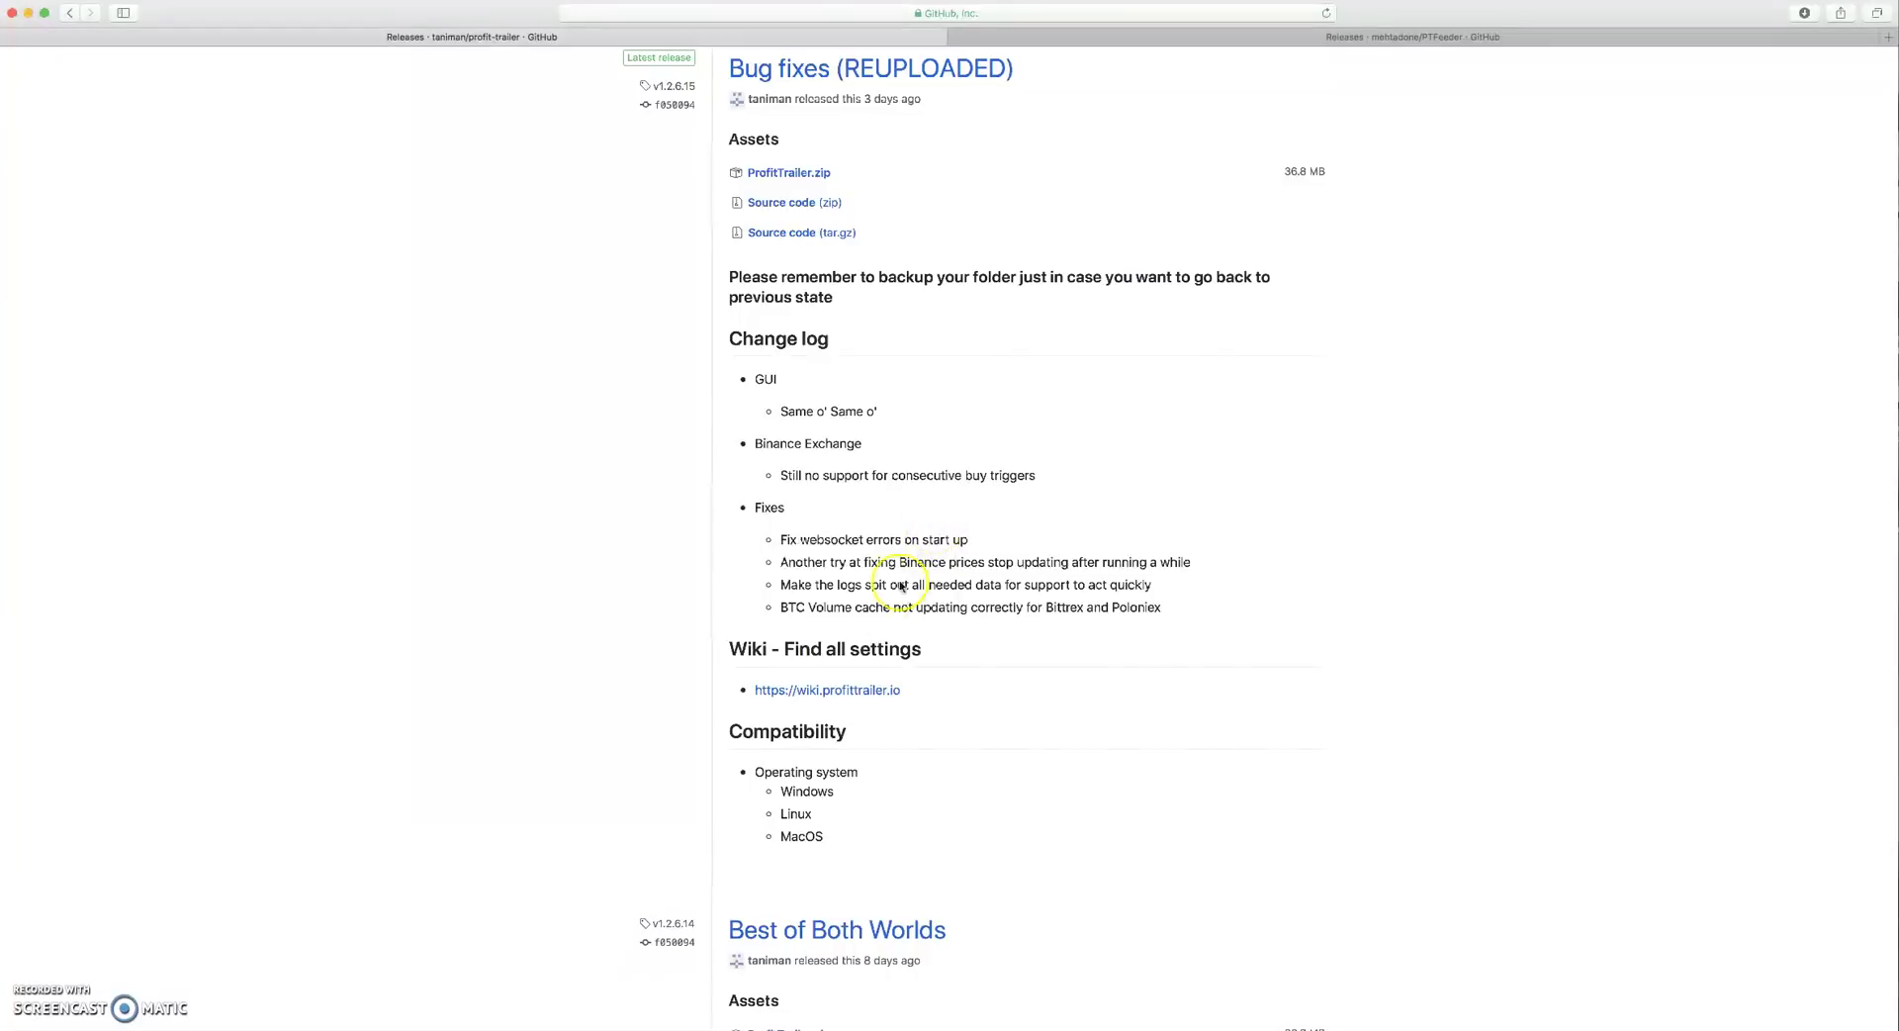
pyautogui.click(804, 540)
pyautogui.moveTo(804, 540); pyautogui.dragTo(1137, 605)
pyautogui.click(1138, 605)
# Go to the mehtadone/PTFeeder releases page showing pt-feeder-v1.3.5.329 - Build 3
pyautogui.scroll(3, 927, 581)
pyautogui.scroll(-10, 927, 581)
pyautogui.scroll(5, 933, 598)
pyautogui.scroll(-5, 938, 590)
pyautogui.scroll(3, 934, 588)
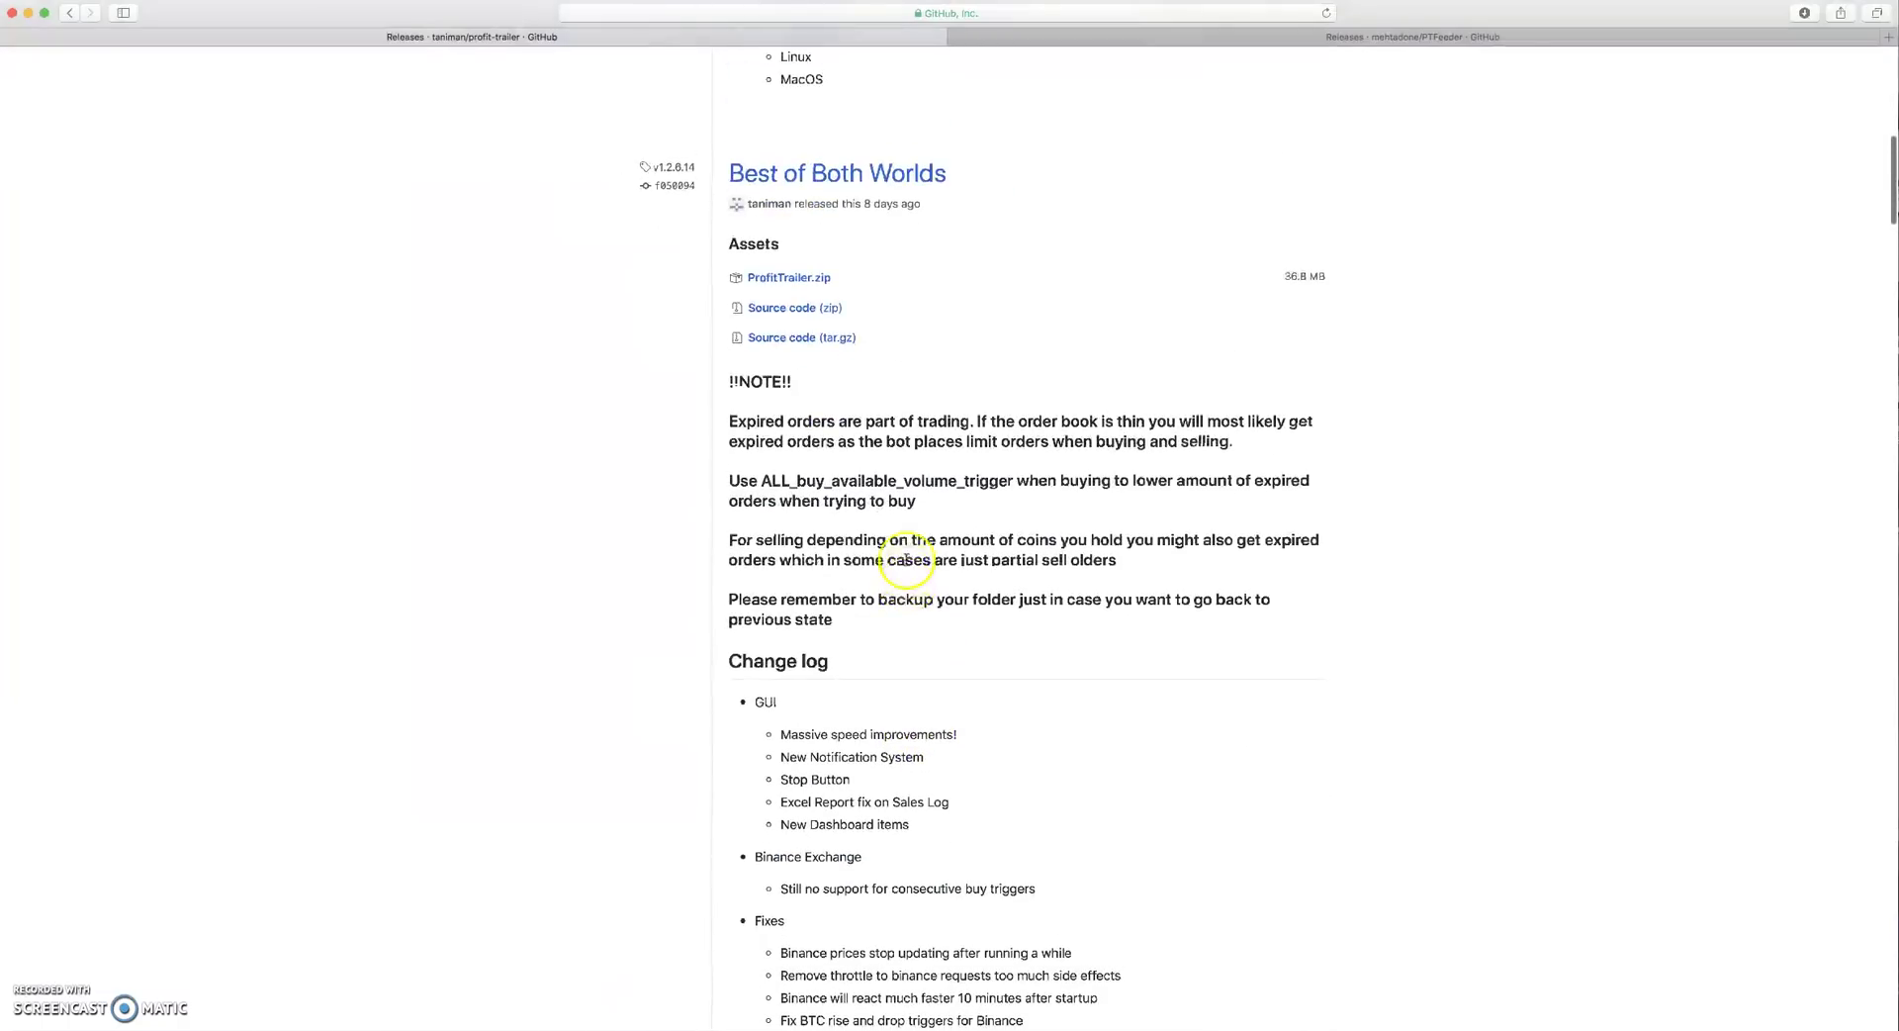
pyautogui.scroll(-6, 951, 414)
pyautogui.scroll(-10, 952, 414)
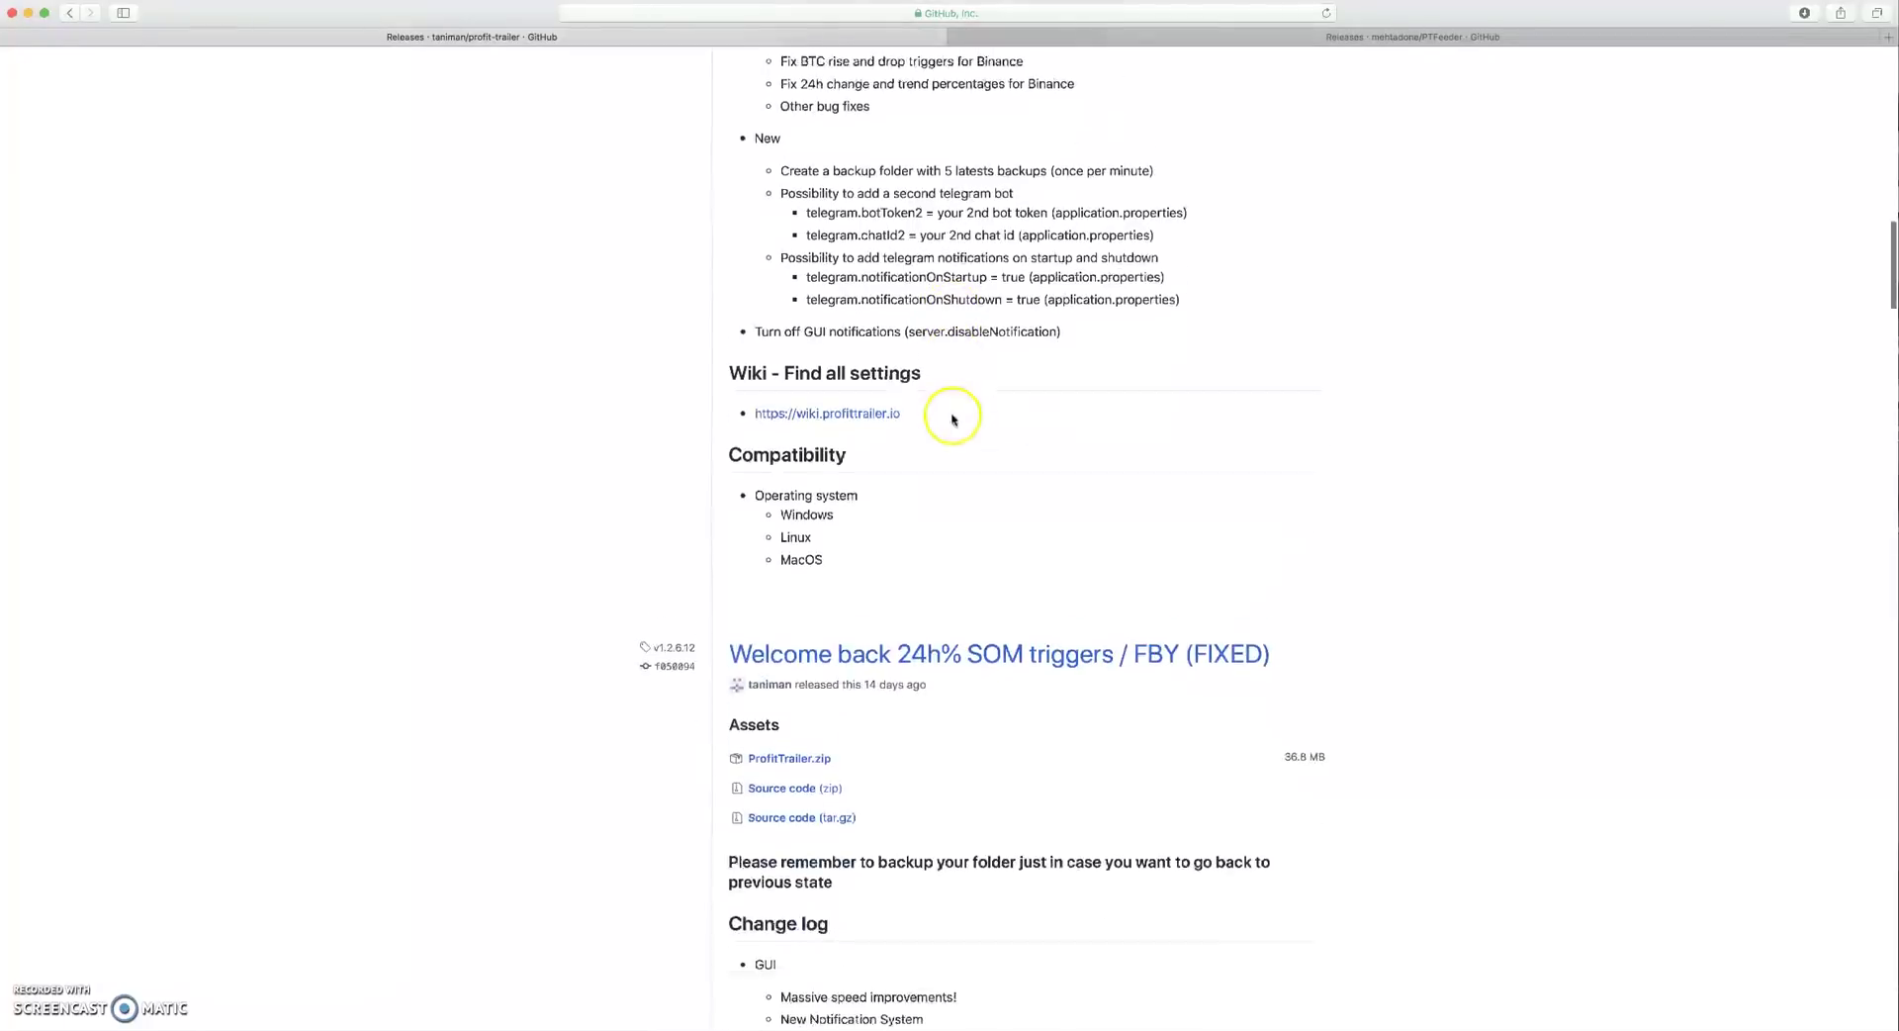
pyautogui.scroll(20, 974, 446)
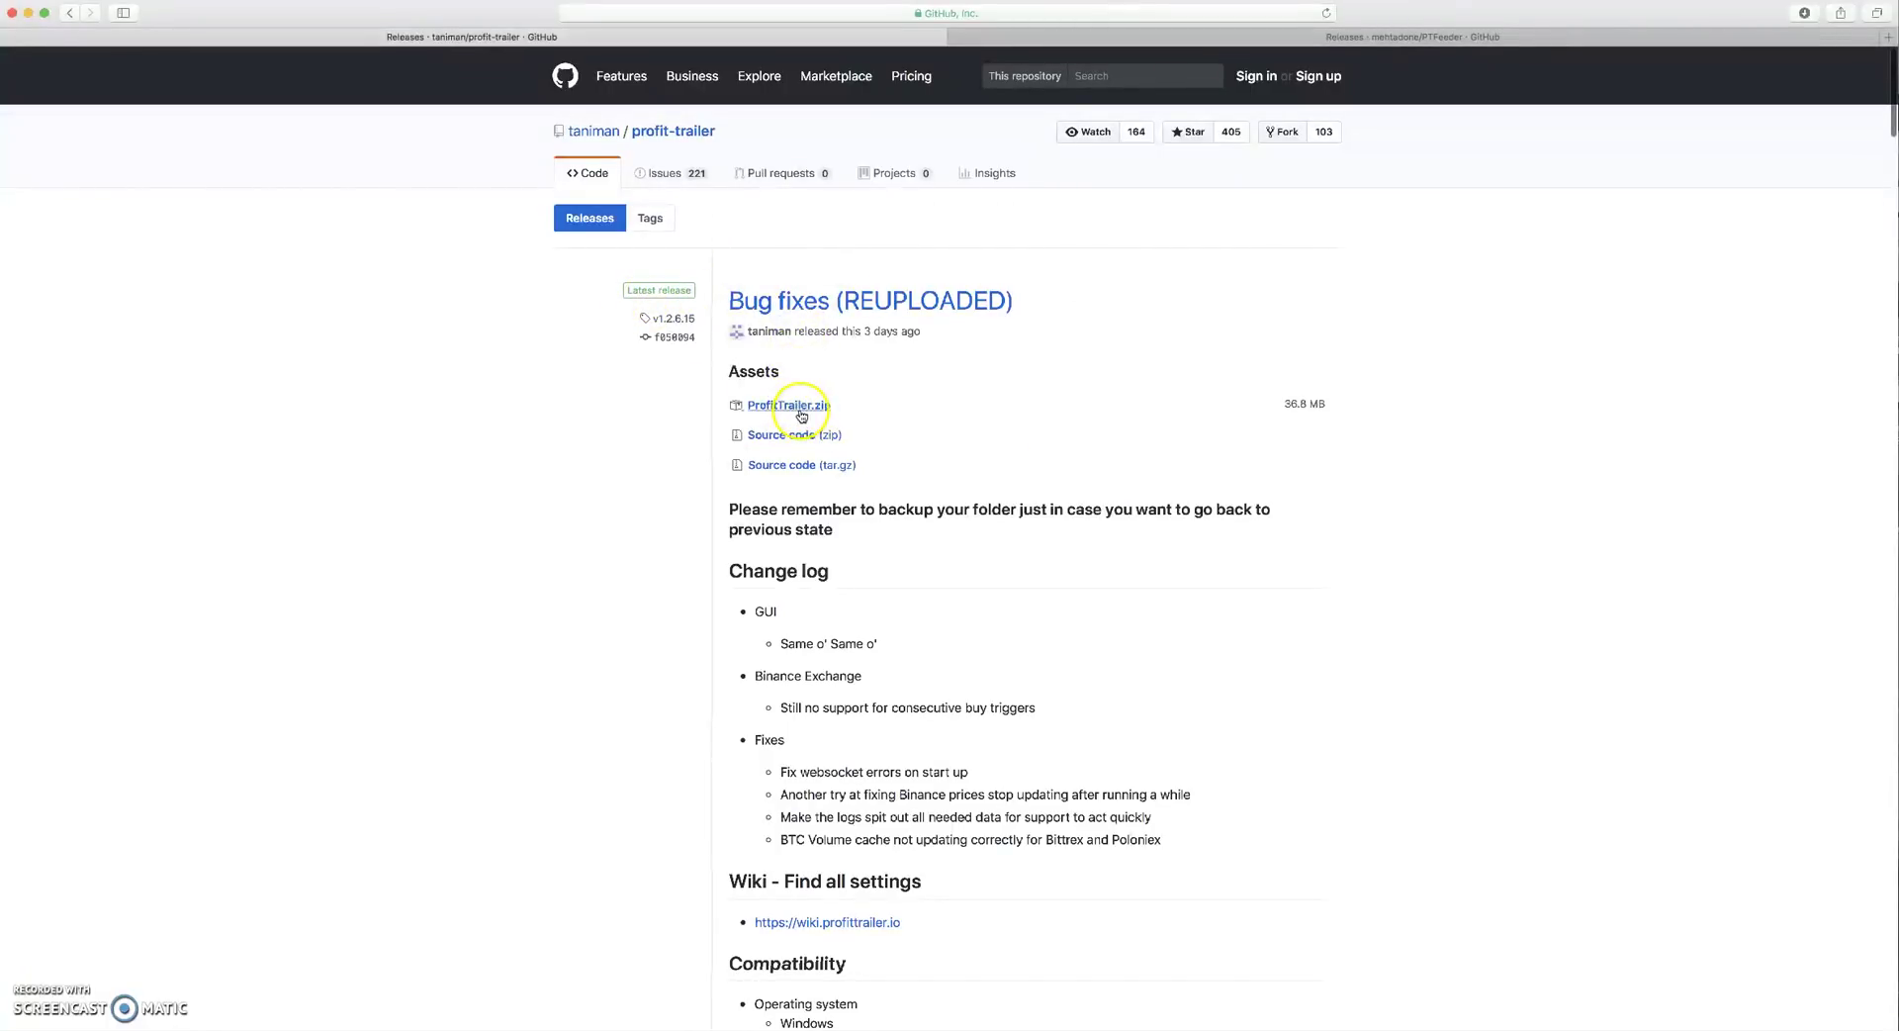
pyautogui.click(1222, 40)
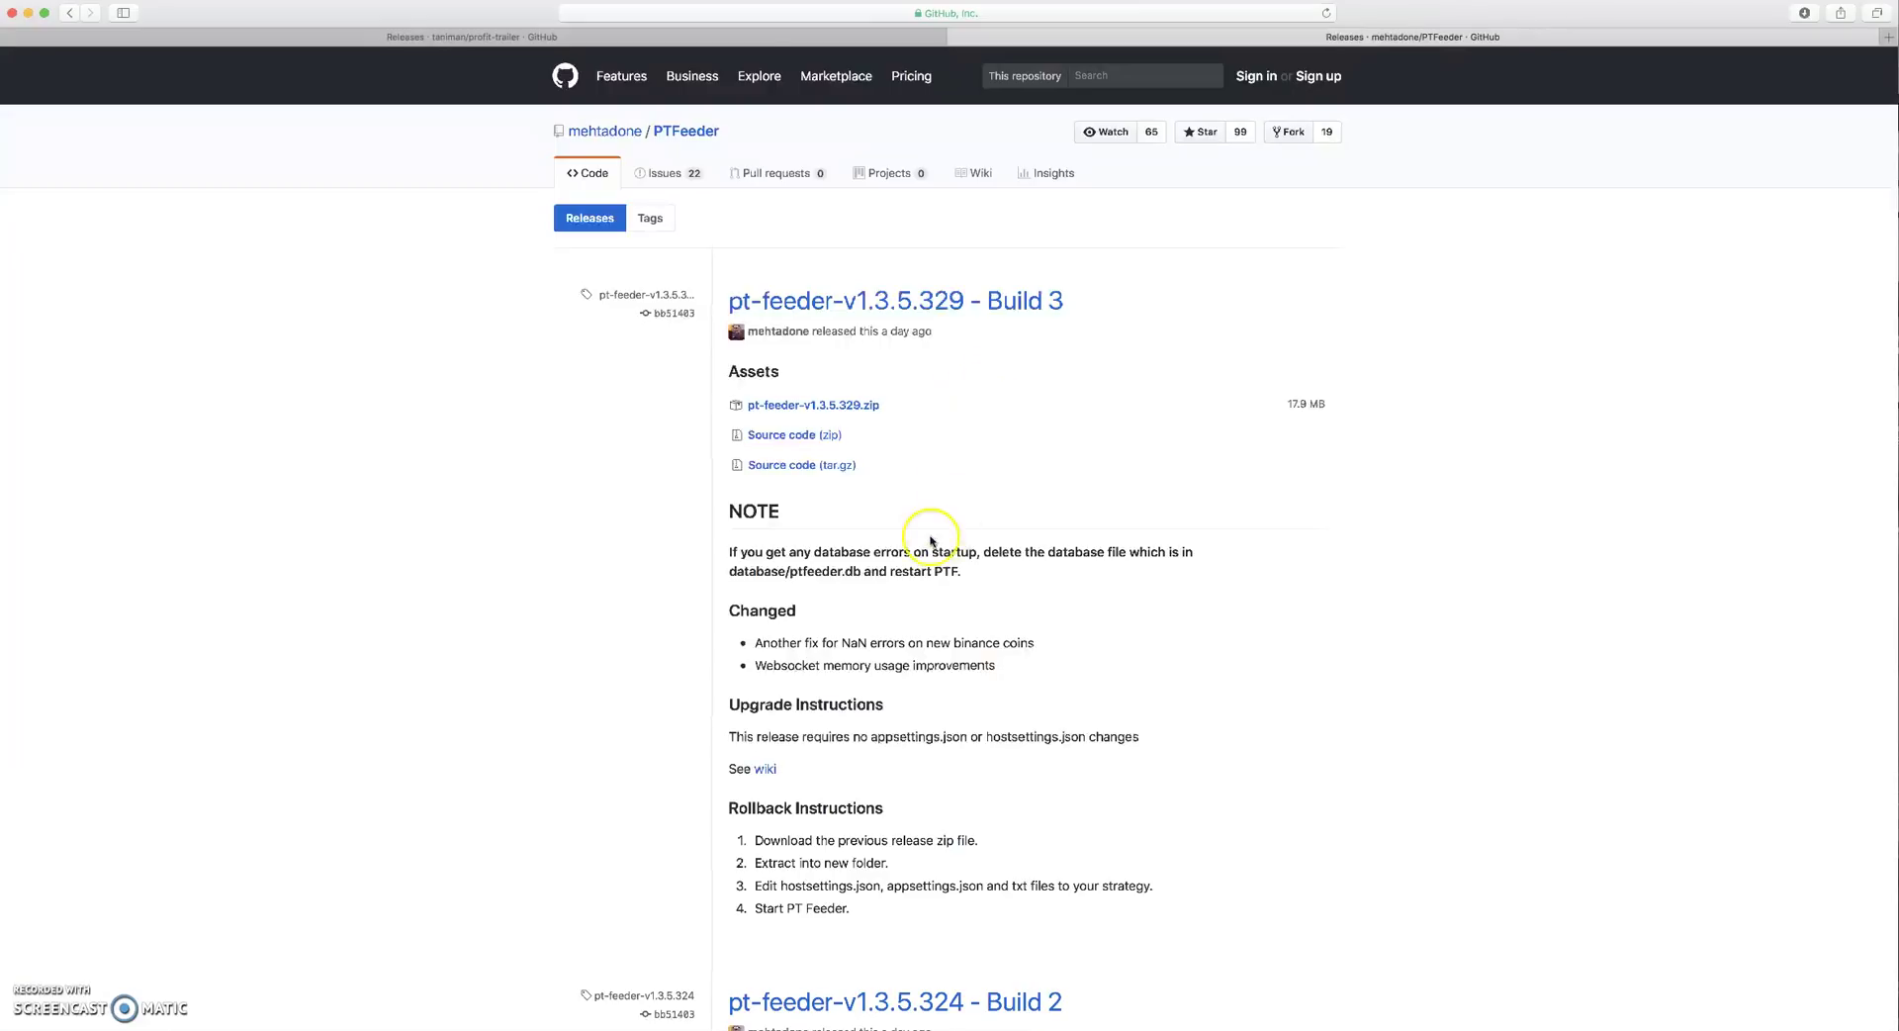
# Read the Changed bullet points and upgrade instructions in the PTFeeder release notes
pyautogui.moveTo(754, 643); pyautogui.dragTo(1016, 690)
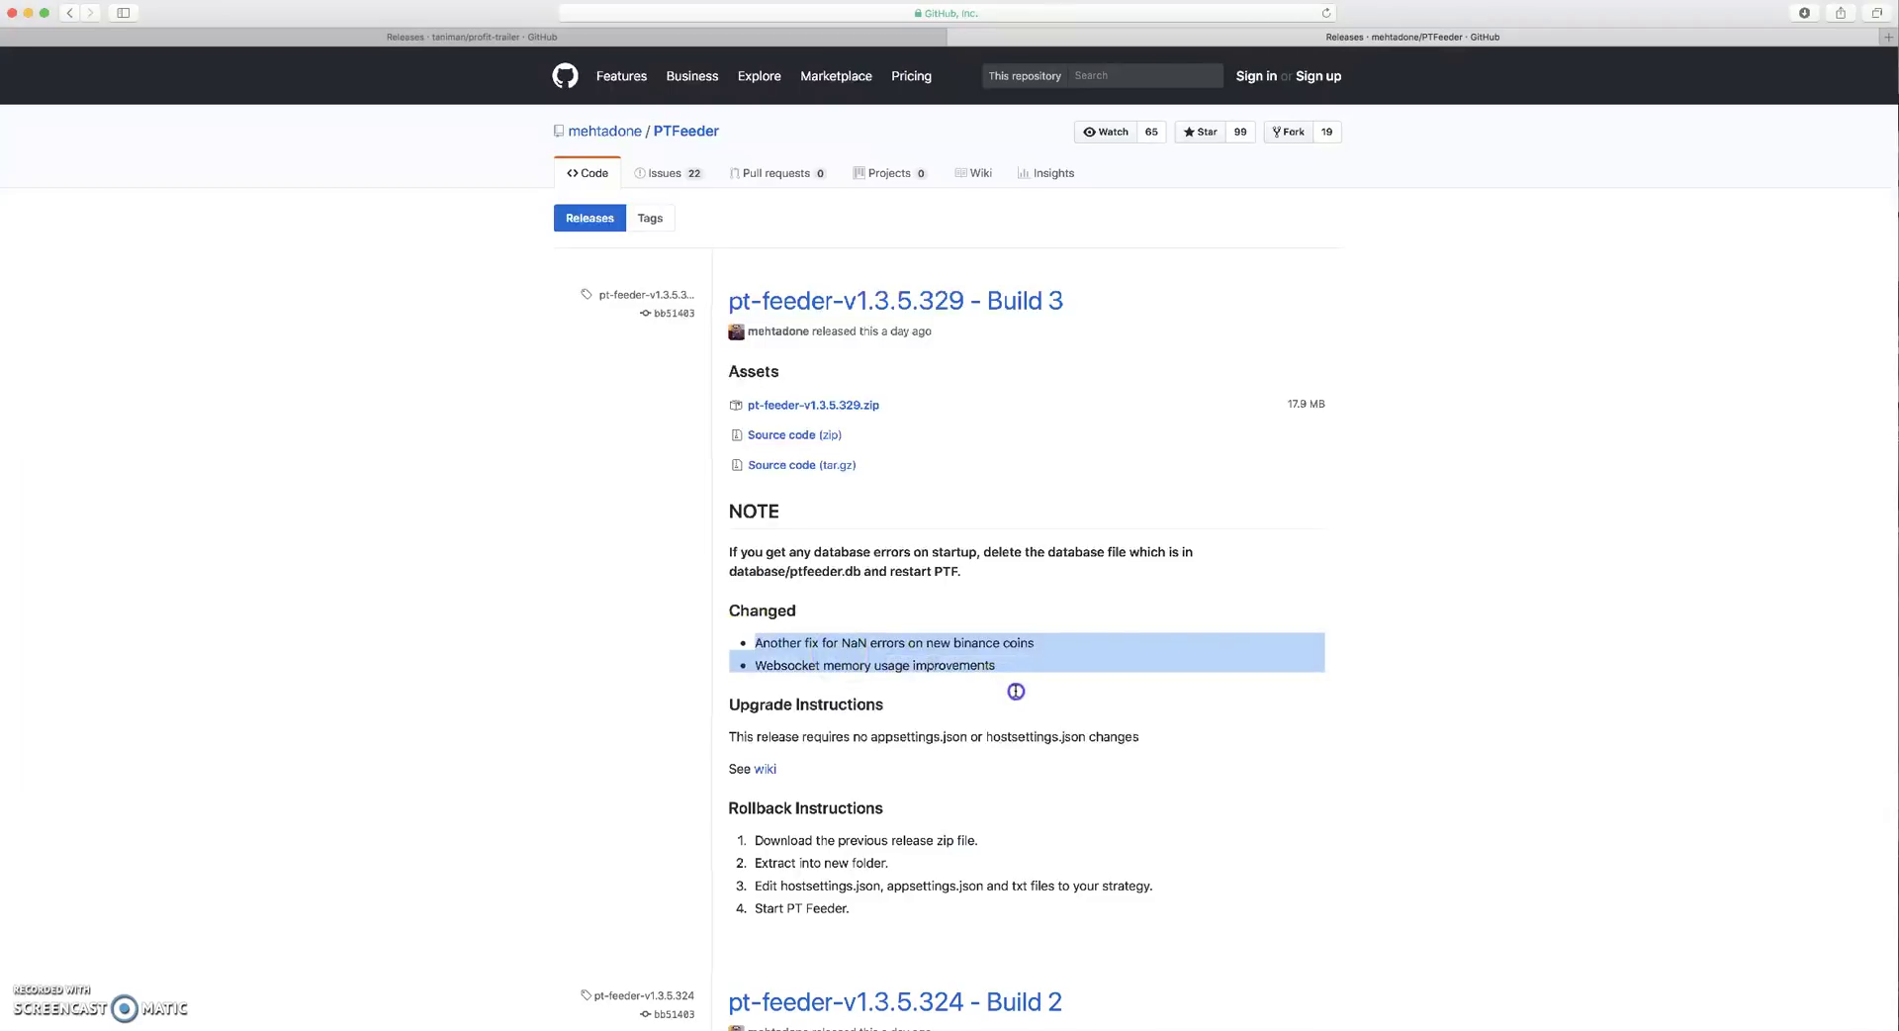
pyautogui.click(858, 702)
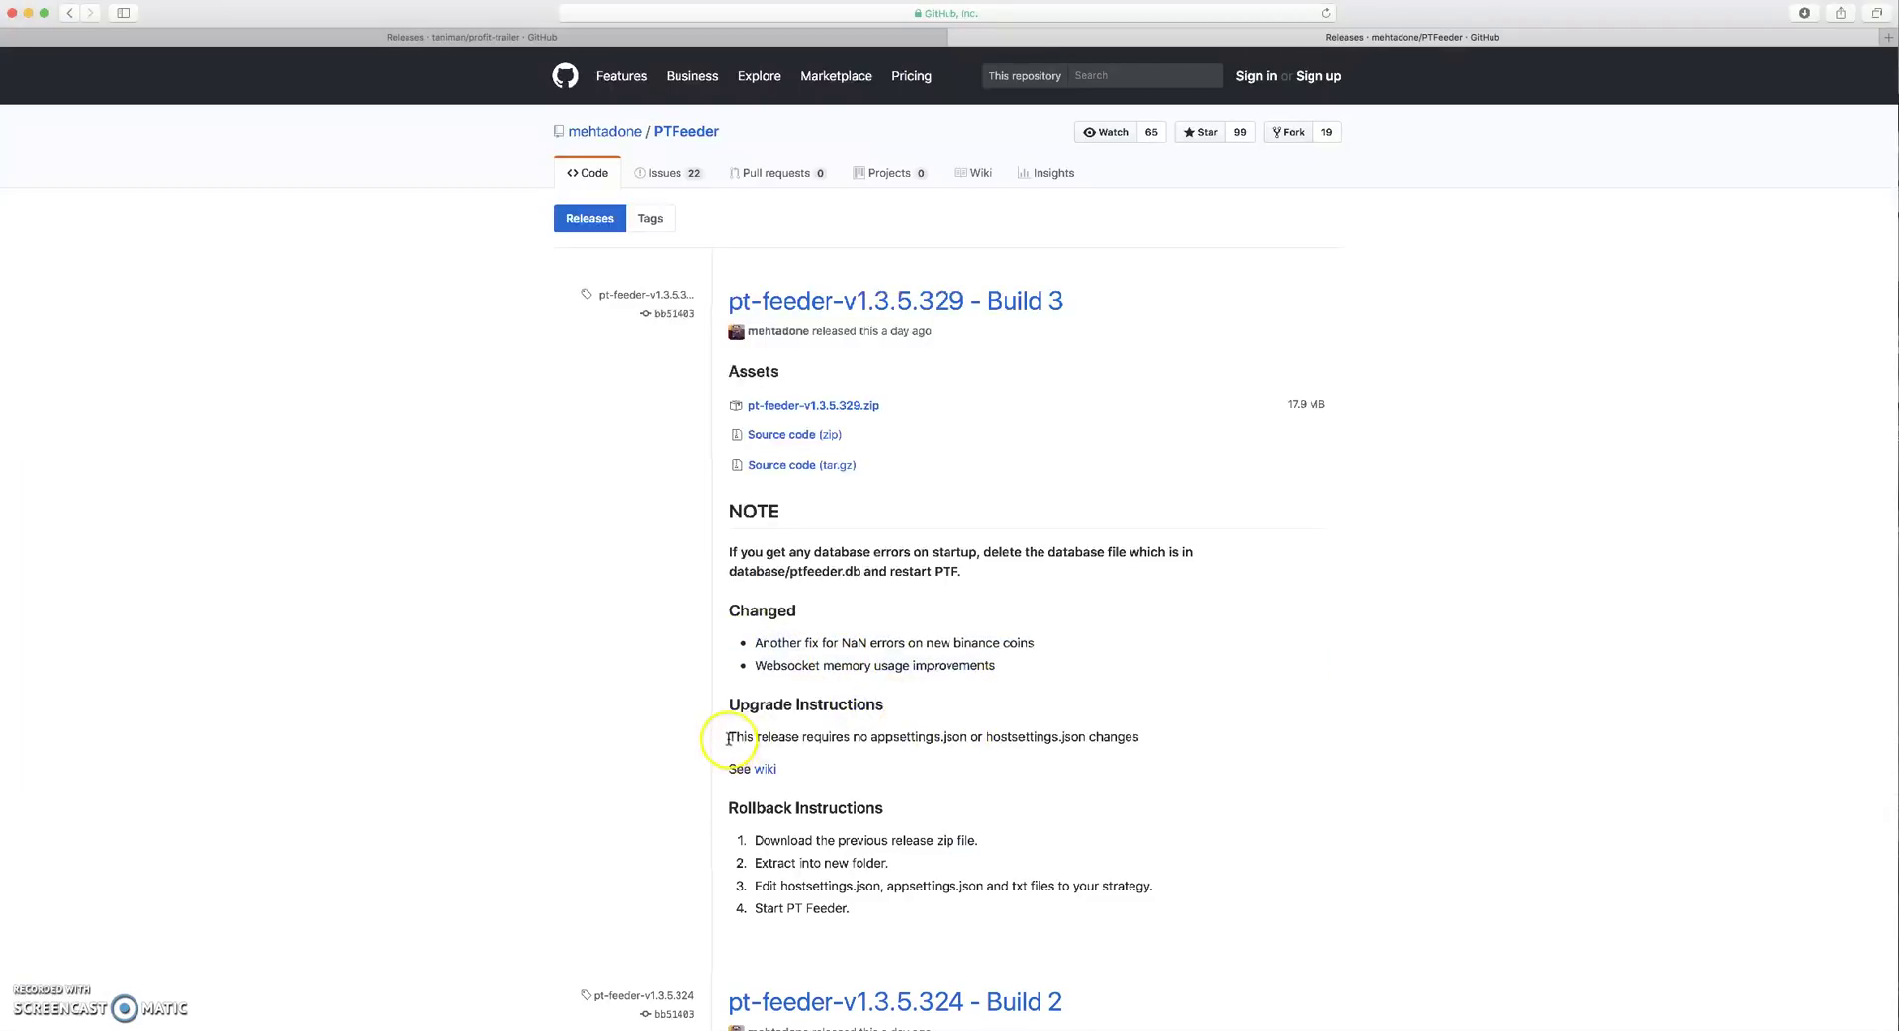
pyautogui.moveTo(729, 739); pyautogui.dragTo(1221, 810)
pyautogui.click(1118, 740)
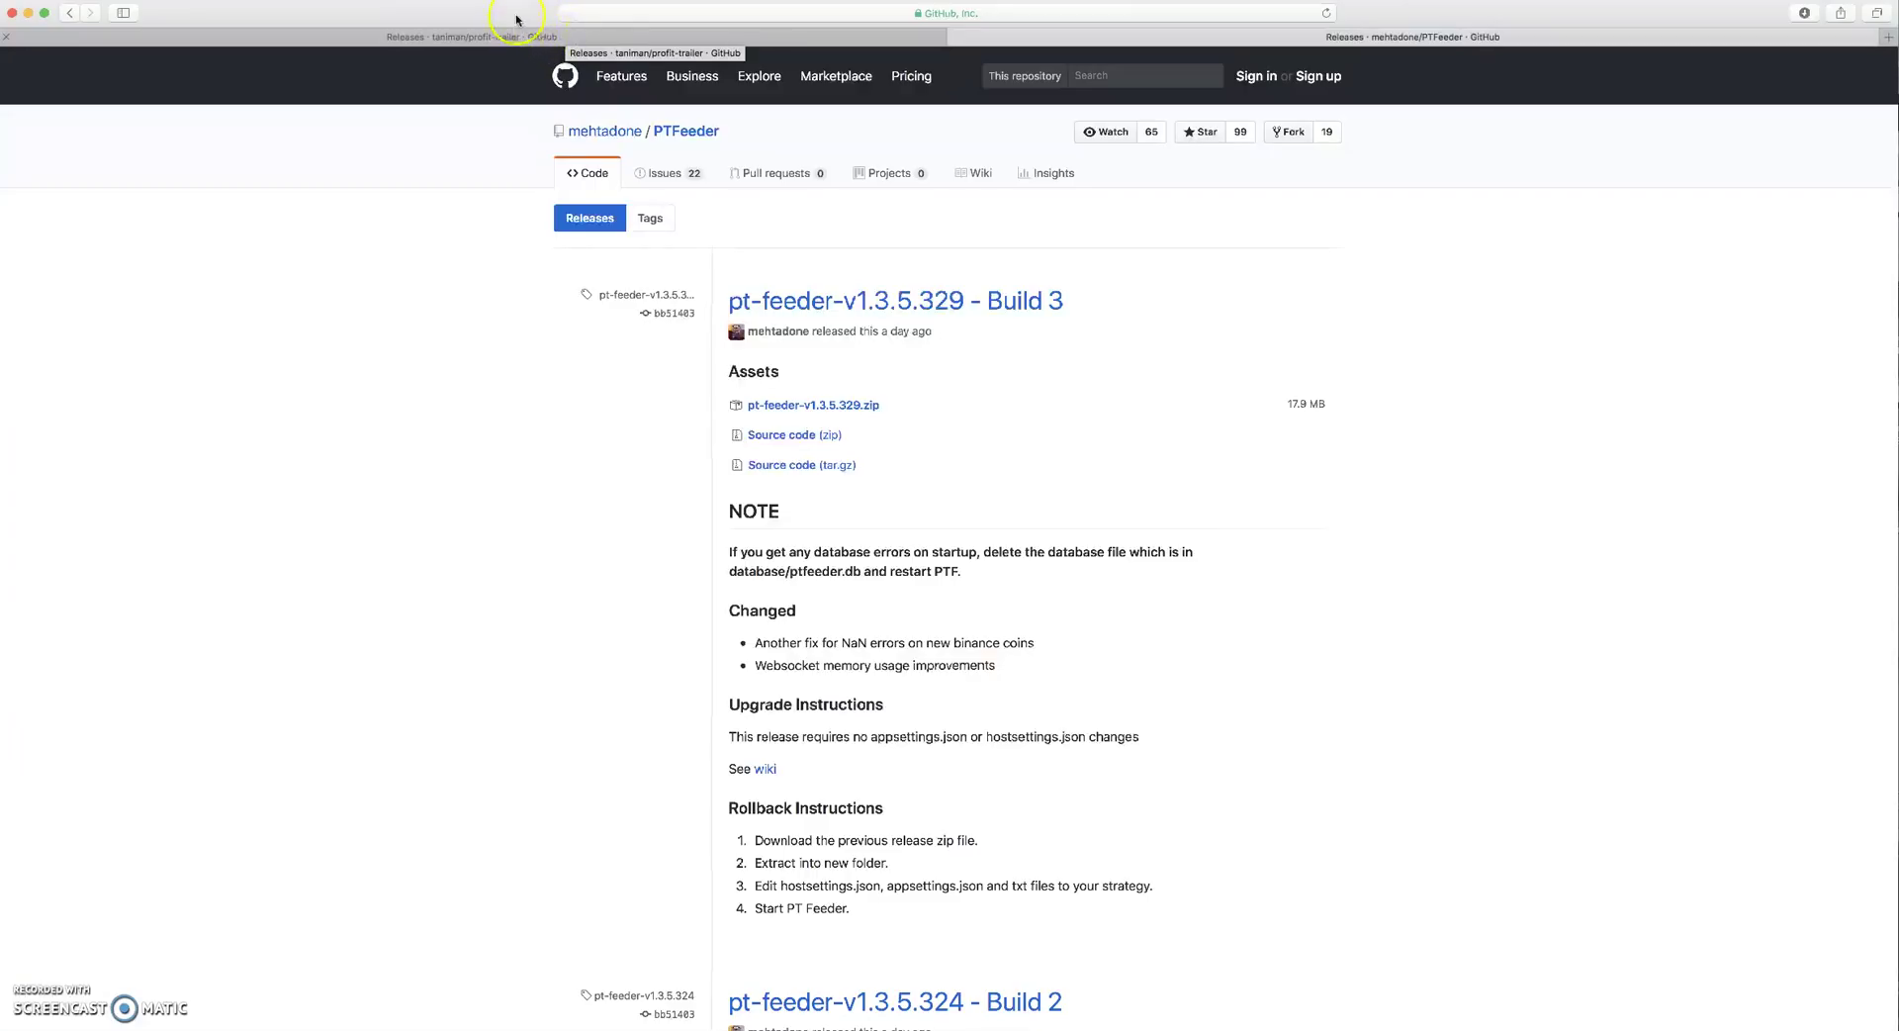
# Download pt-feeder-v1.3.5.329.zip and reveal the desktop beside the browser
pyautogui.scroll(2, 1124, 646)
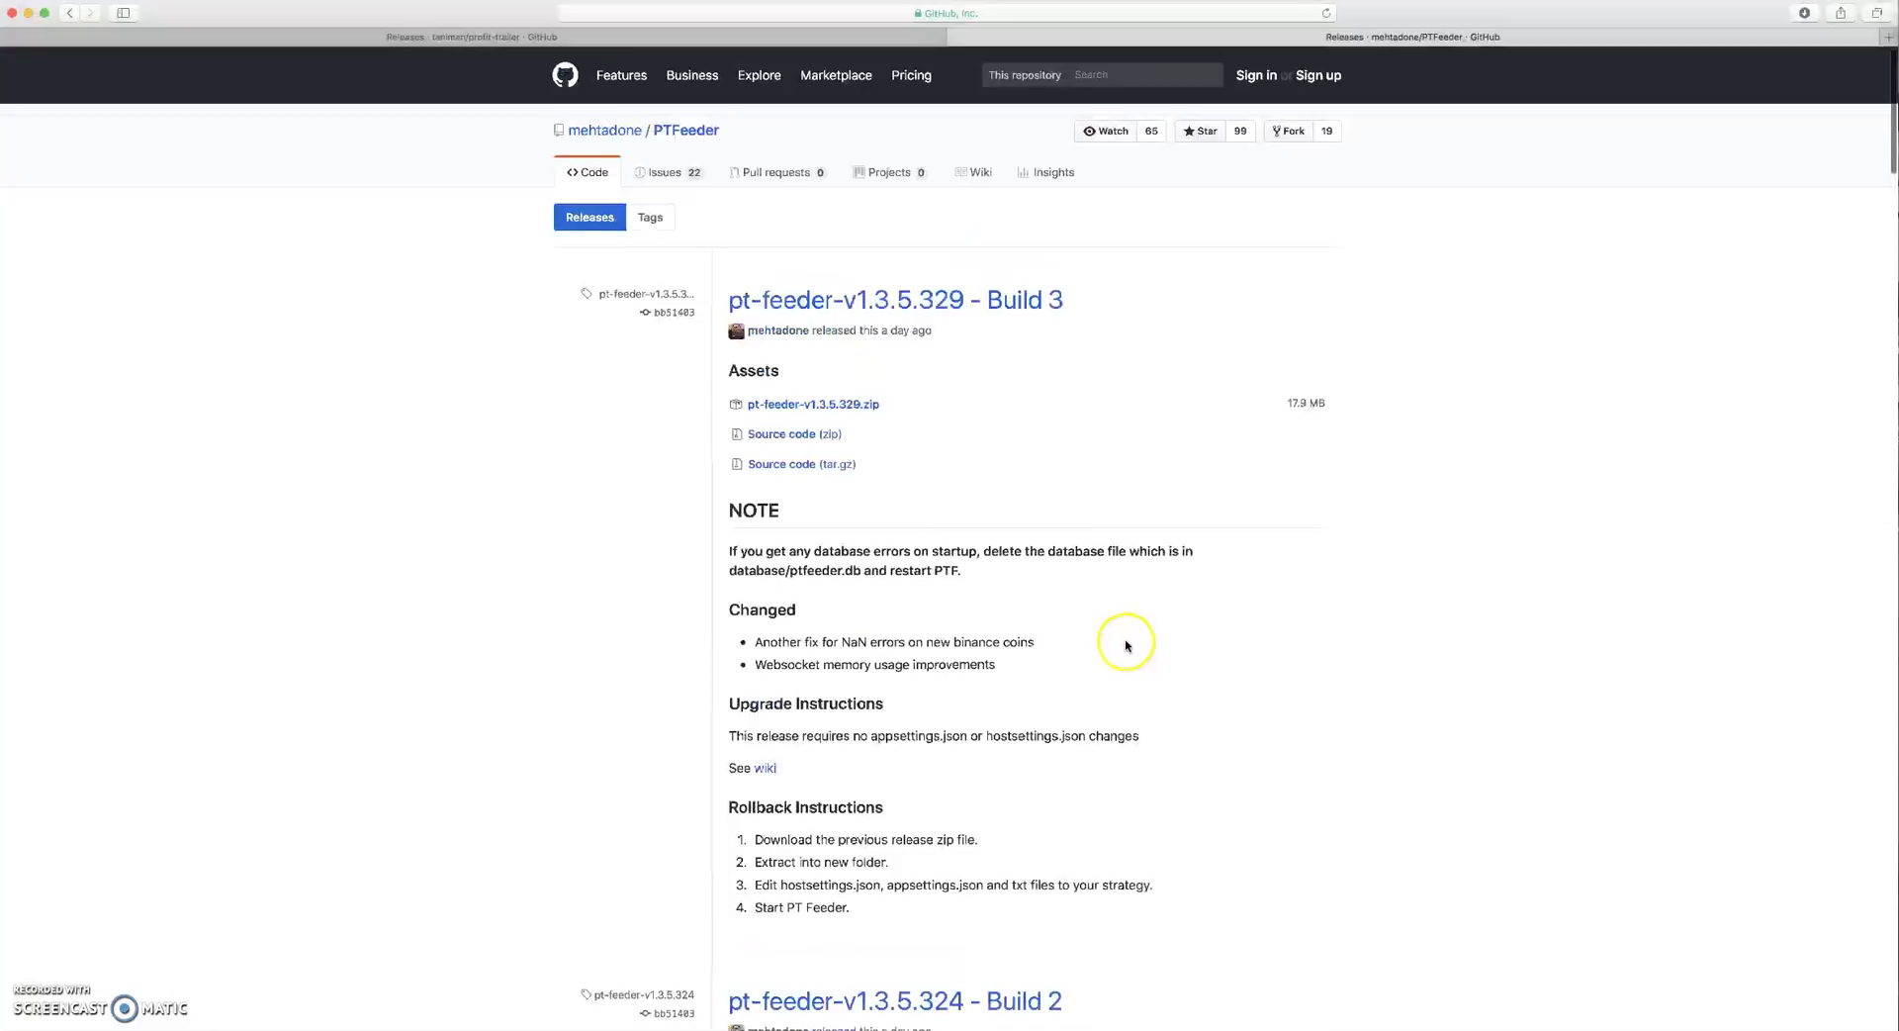
pyautogui.click(853, 410)
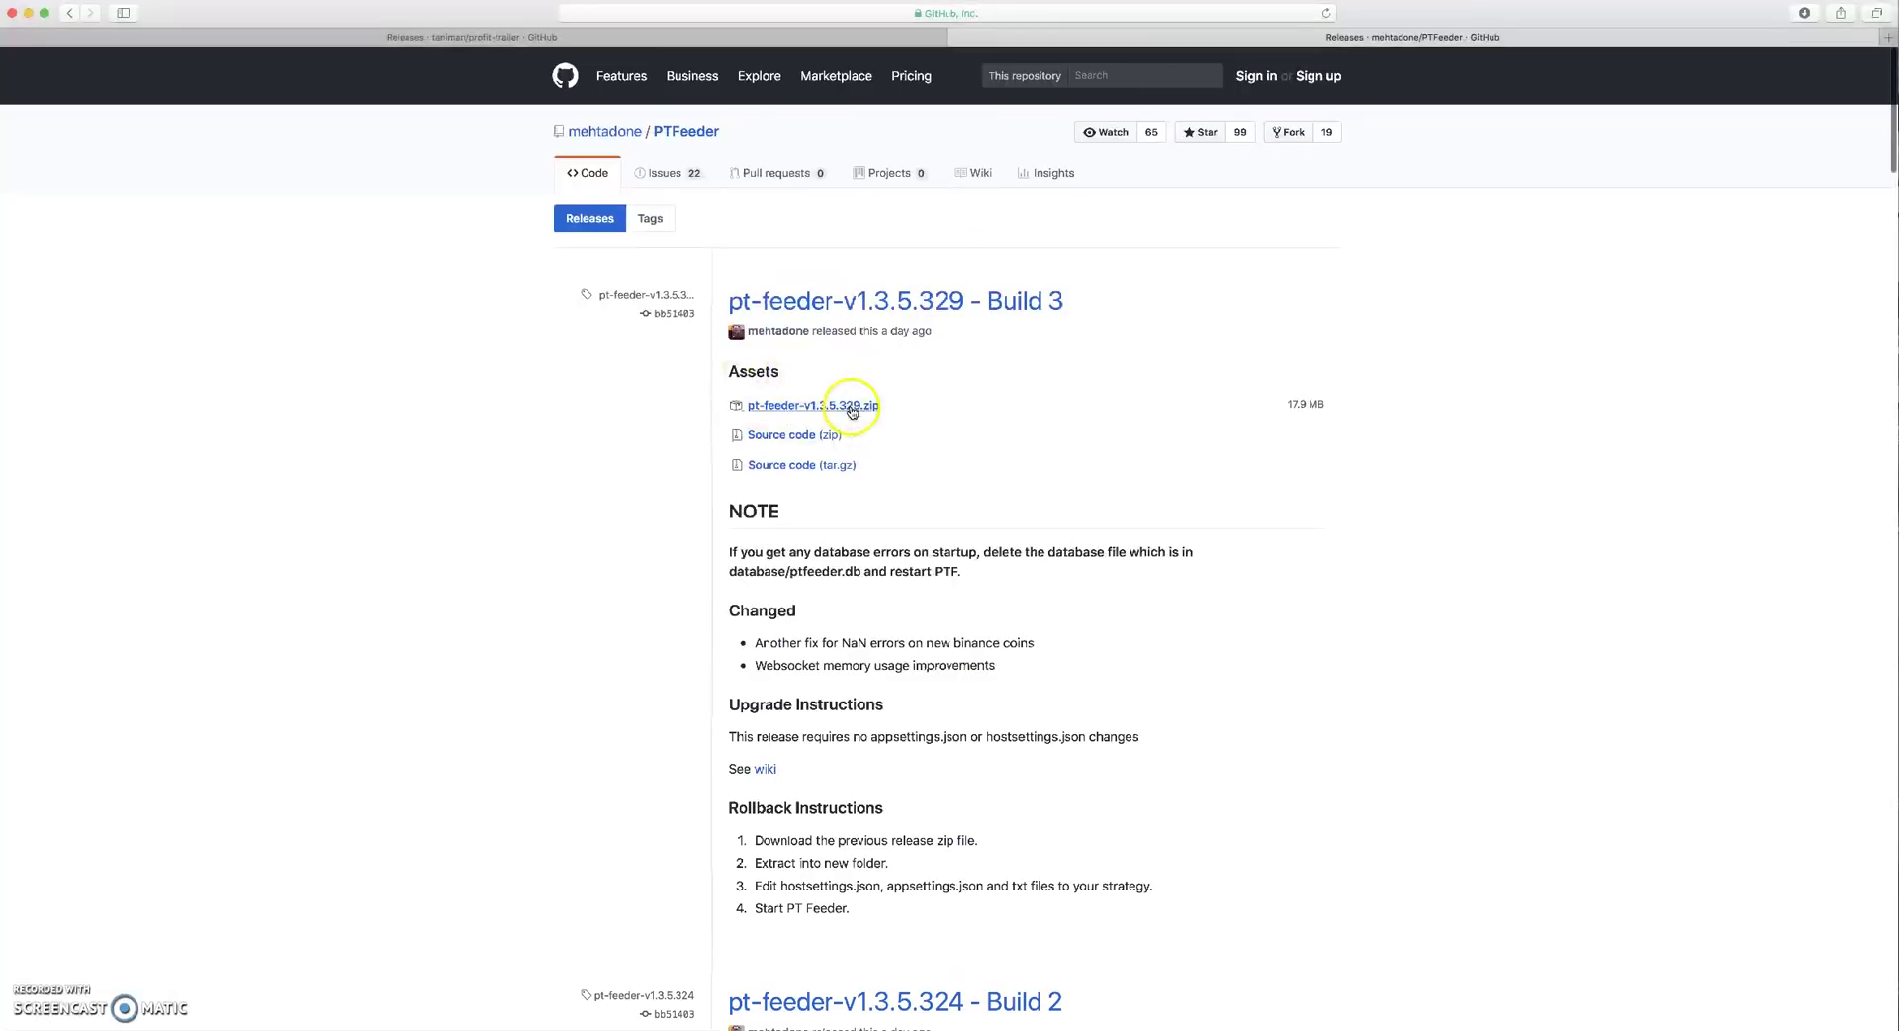
pyautogui.press('F11')
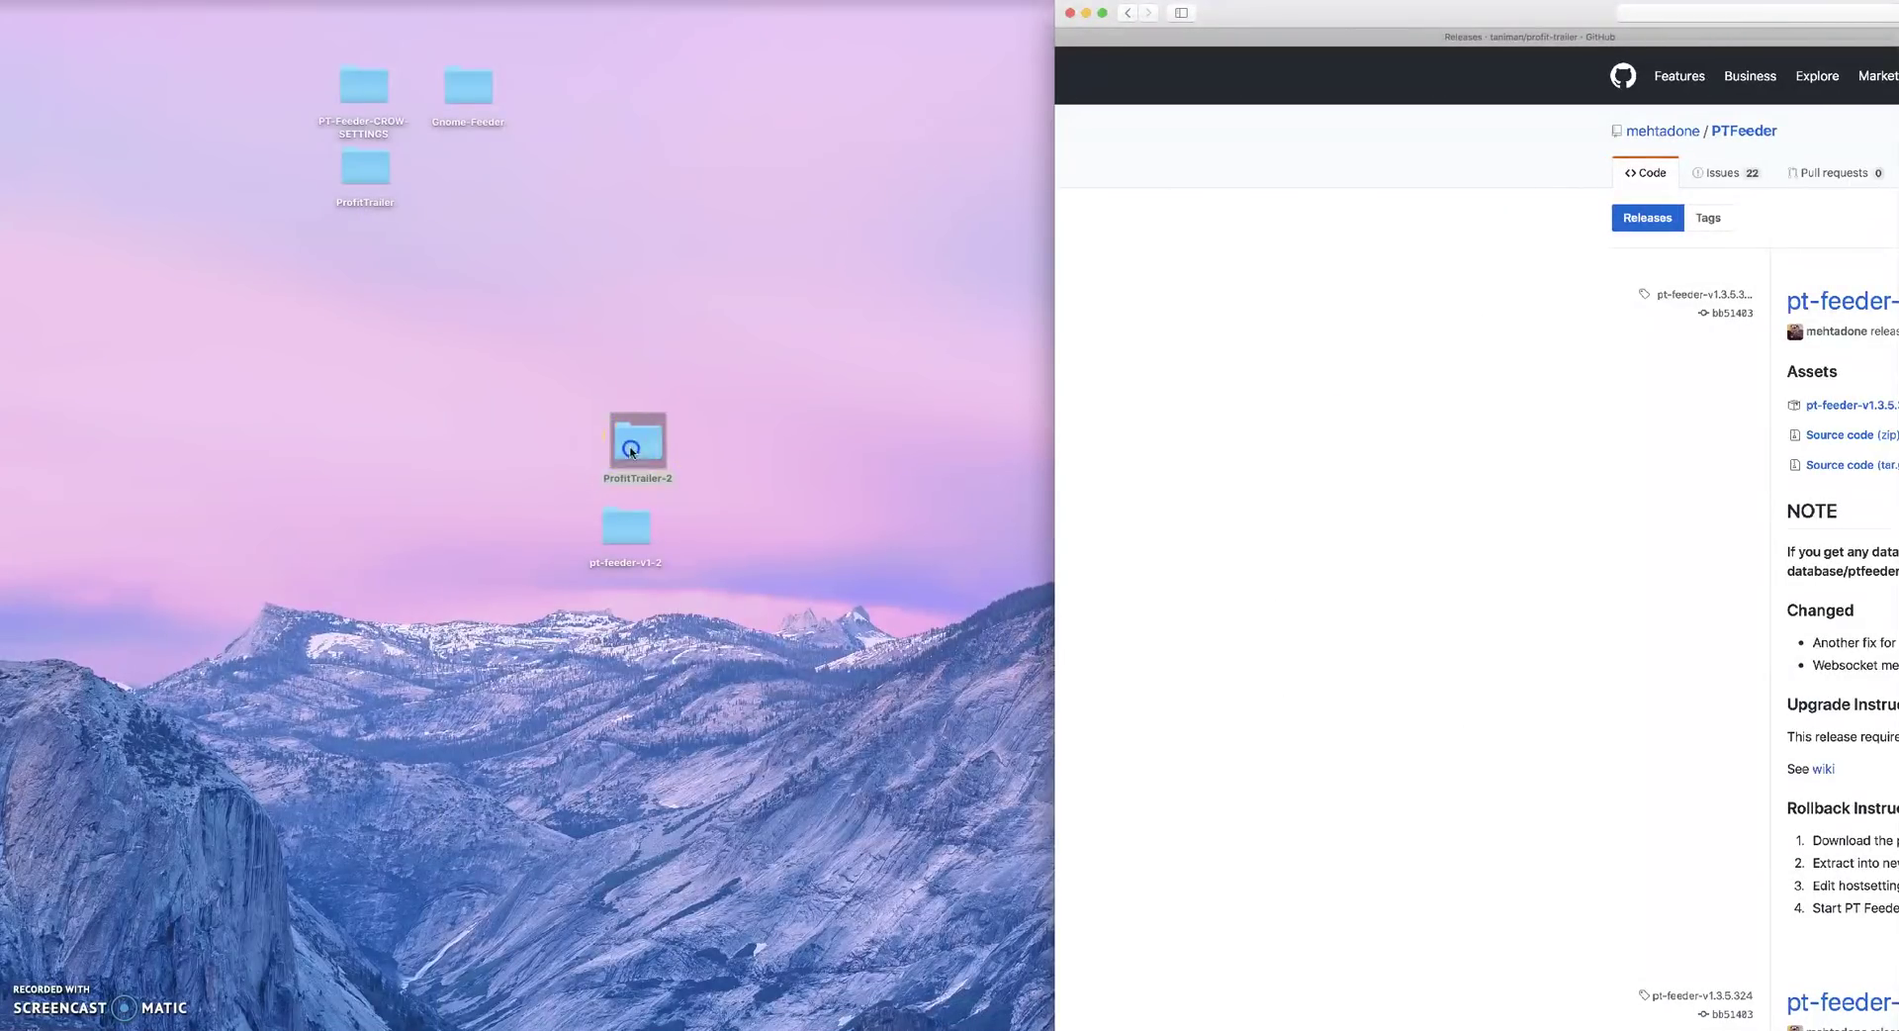
# Place the pt-feeder-v1-2 folder directly below ProfitTrailer-2 on the desktop
pyautogui.moveTo(638, 441); pyautogui.dragTo(710, 428)
pyautogui.moveTo(622, 550); pyautogui.dragTo(718, 515)
pyautogui.click(824, 502)
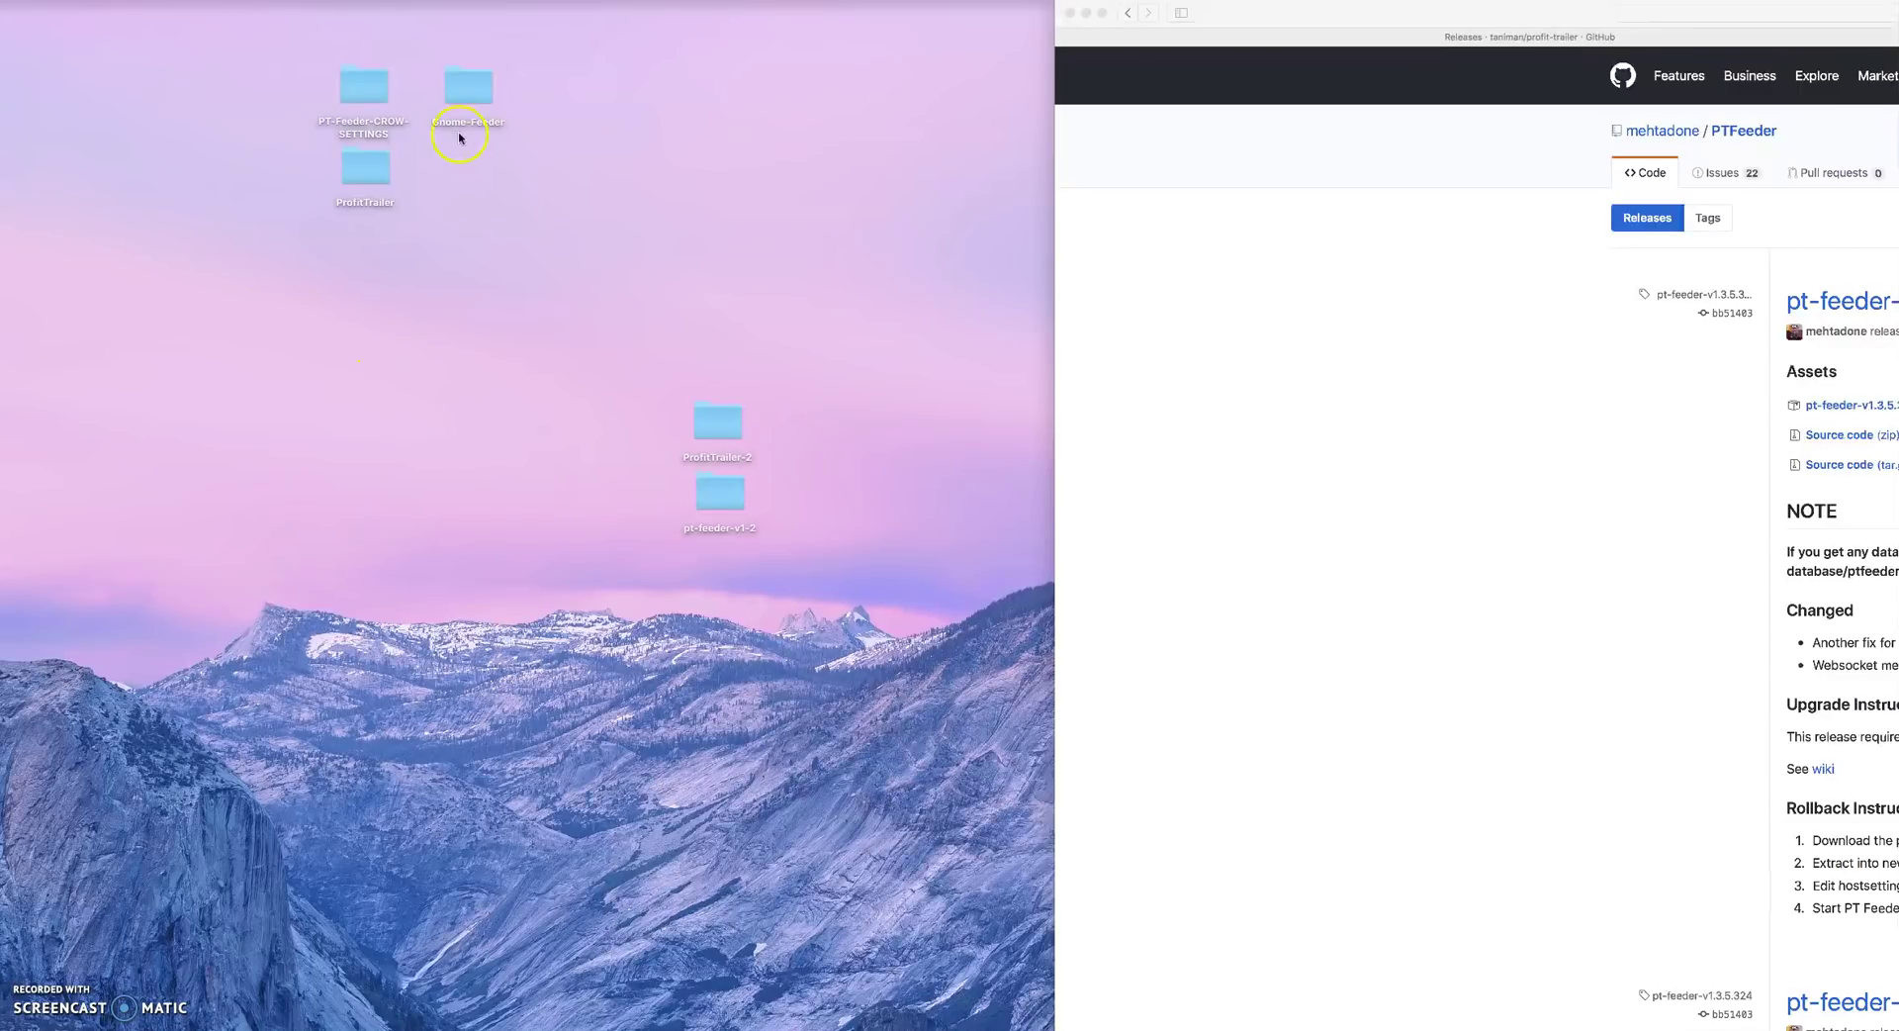
# Tidy the Gnome-Feeder and PT-Feeder-CROW-SETTINGS icons and align pt-feeder-v1-2 under ProfitTrailer-2
pyautogui.moveTo(465, 74); pyautogui.dragTo(455, 89)
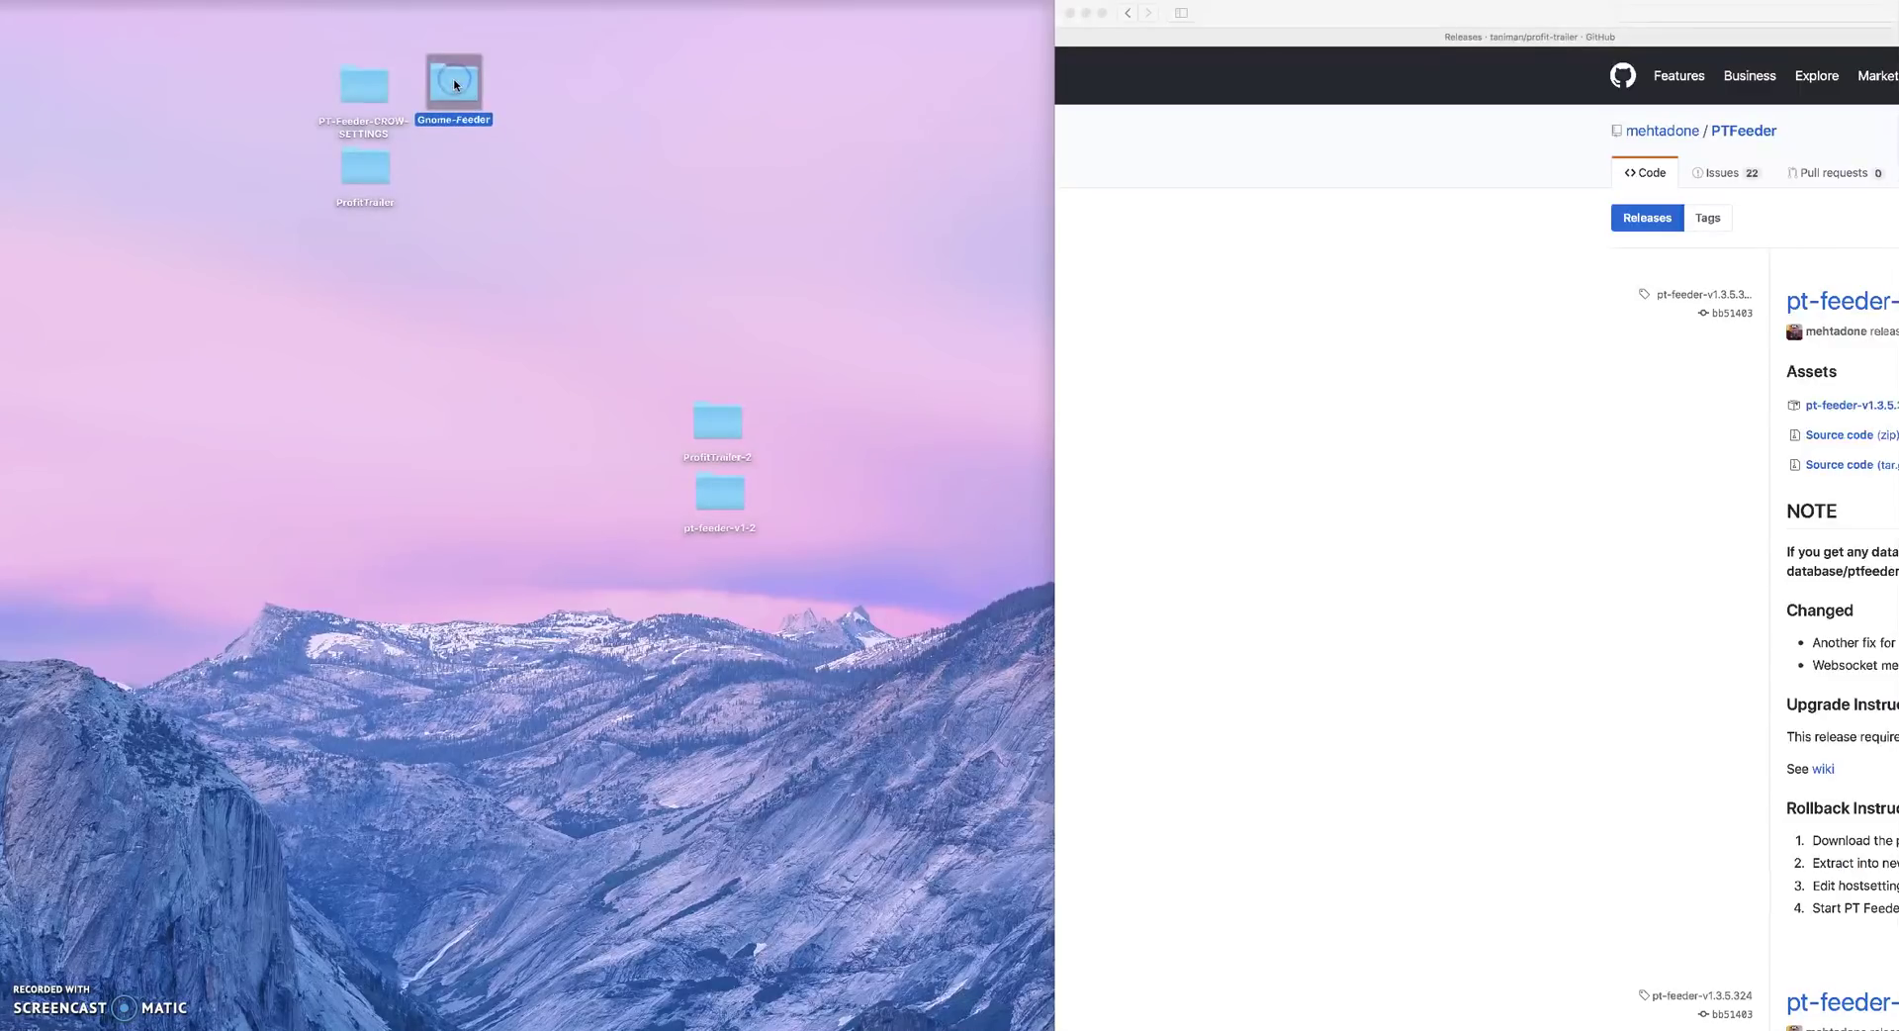
pyautogui.click(377, 86)
pyautogui.moveTo(376, 89); pyautogui.dragTo(457, 113)
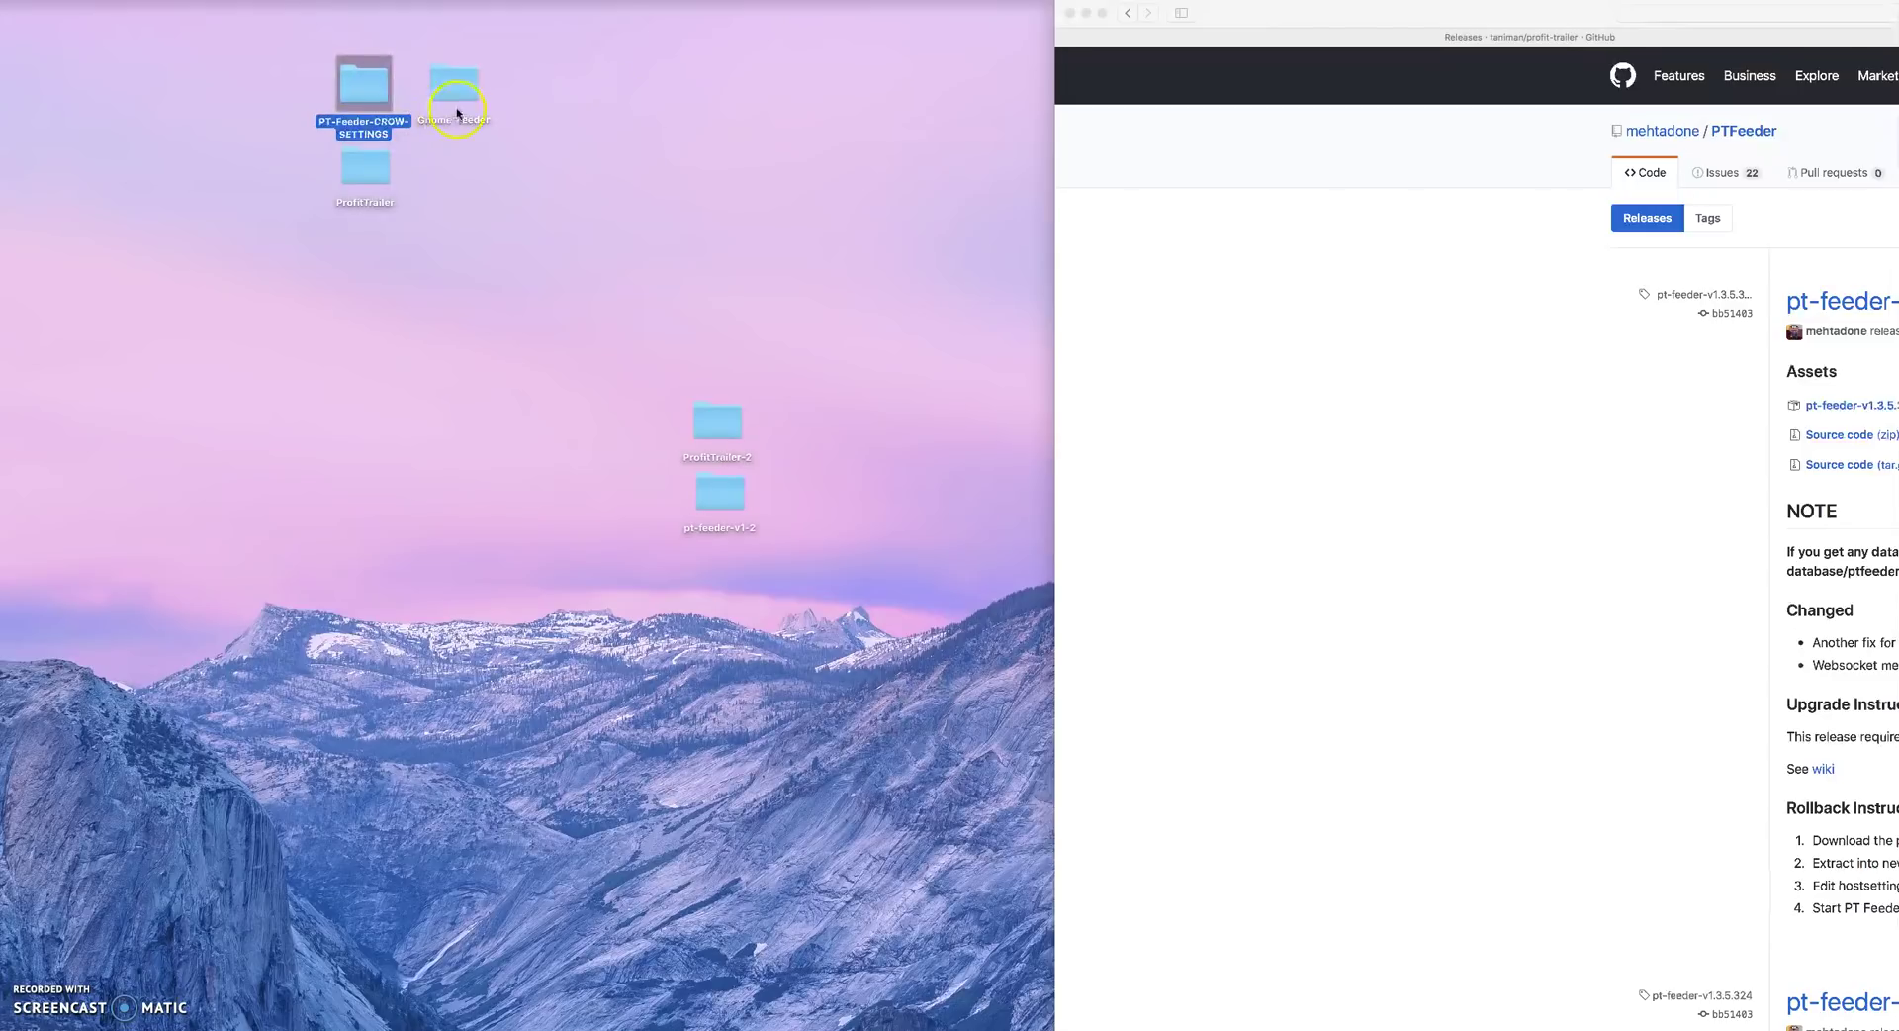
pyautogui.click(368, 169)
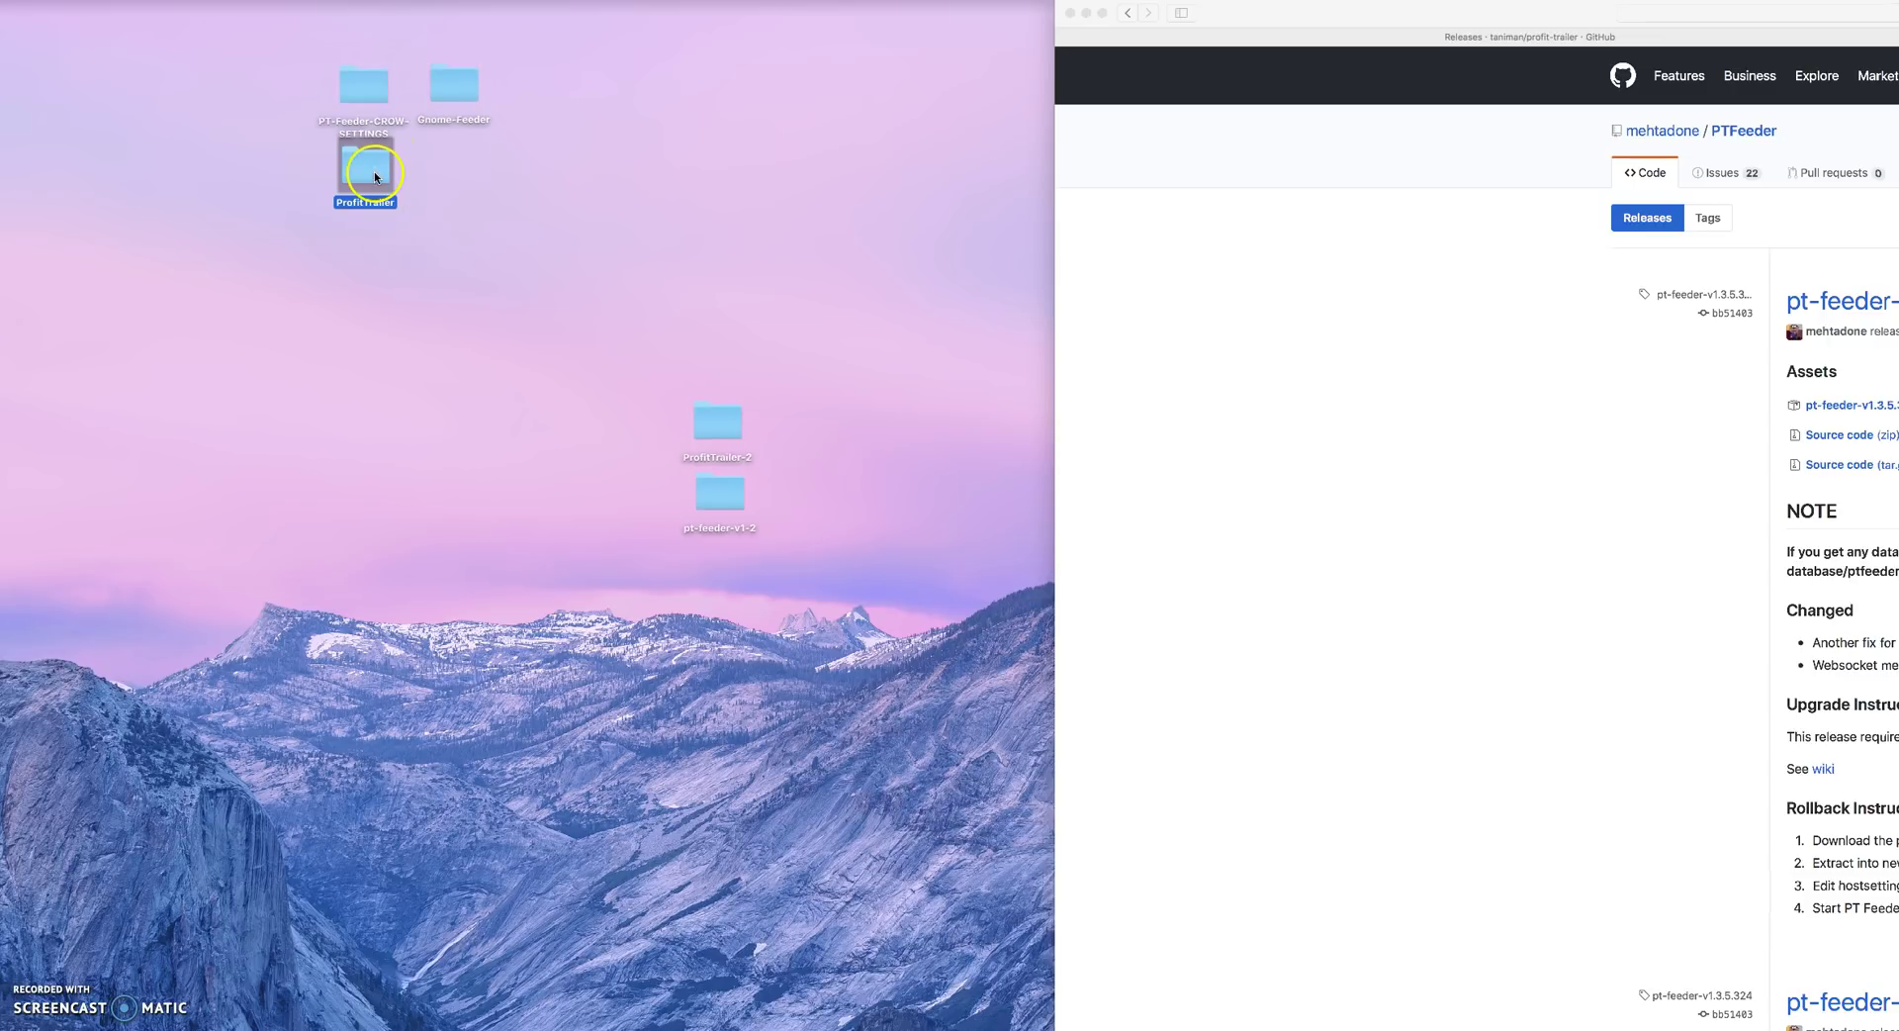
pyautogui.click(549, 194)
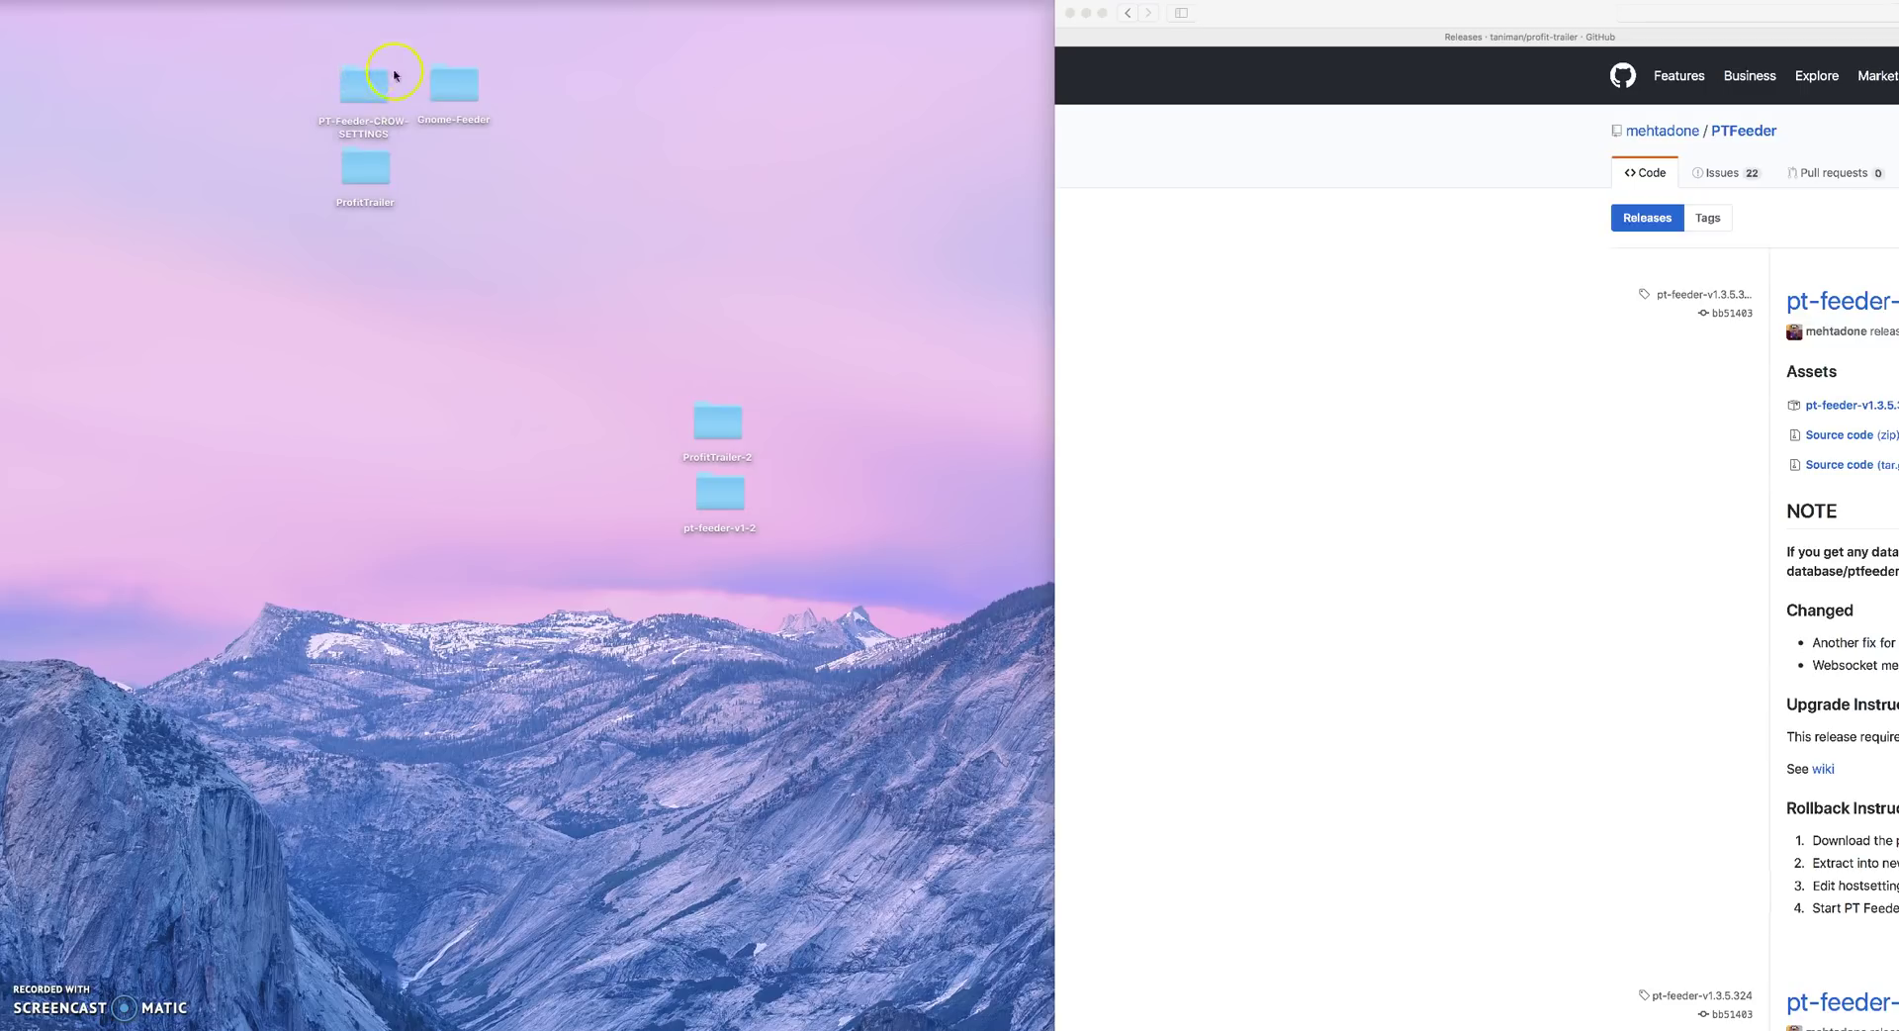
pyautogui.click(451, 85)
pyautogui.click(574, 115)
pyautogui.click(730, 495)
pyautogui.moveTo(729, 497); pyautogui.dragTo(726, 500)
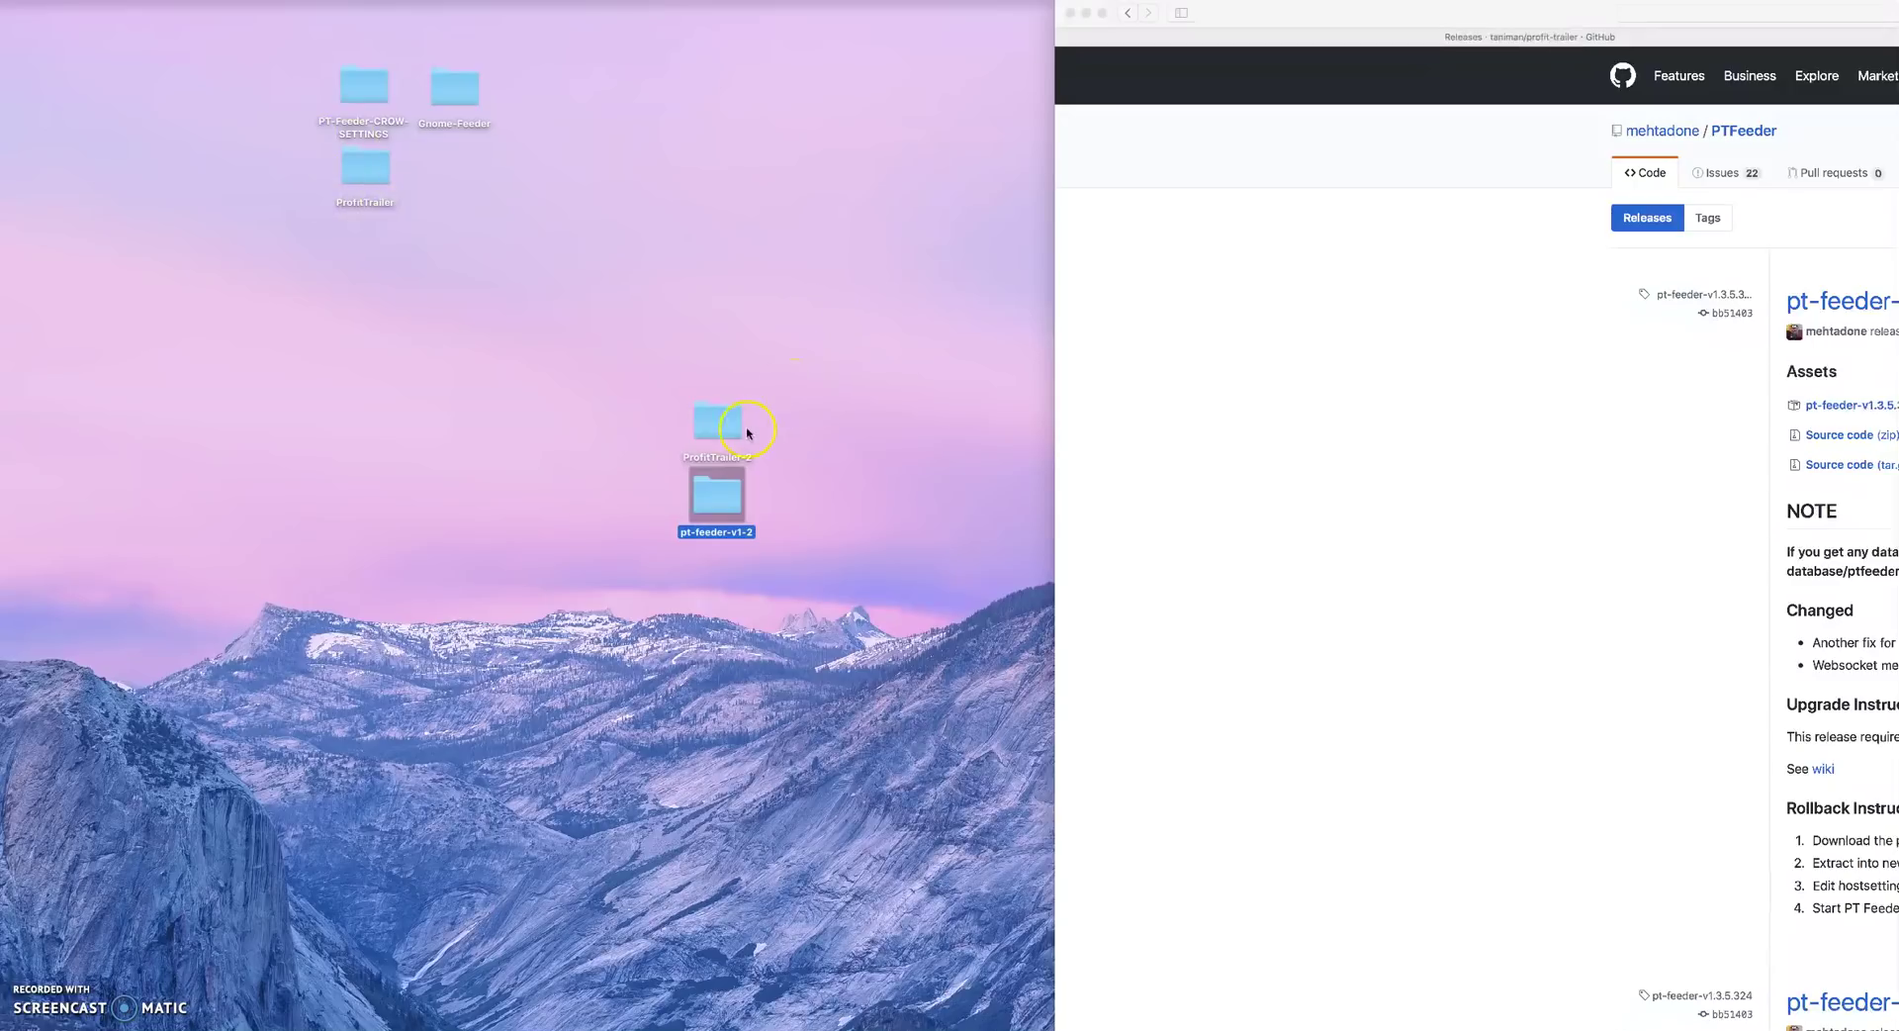
# Open the ProfitTrailer-2 folder and move its Finder window up, away from the desktop icons
pyautogui.doubleClick(722, 425)
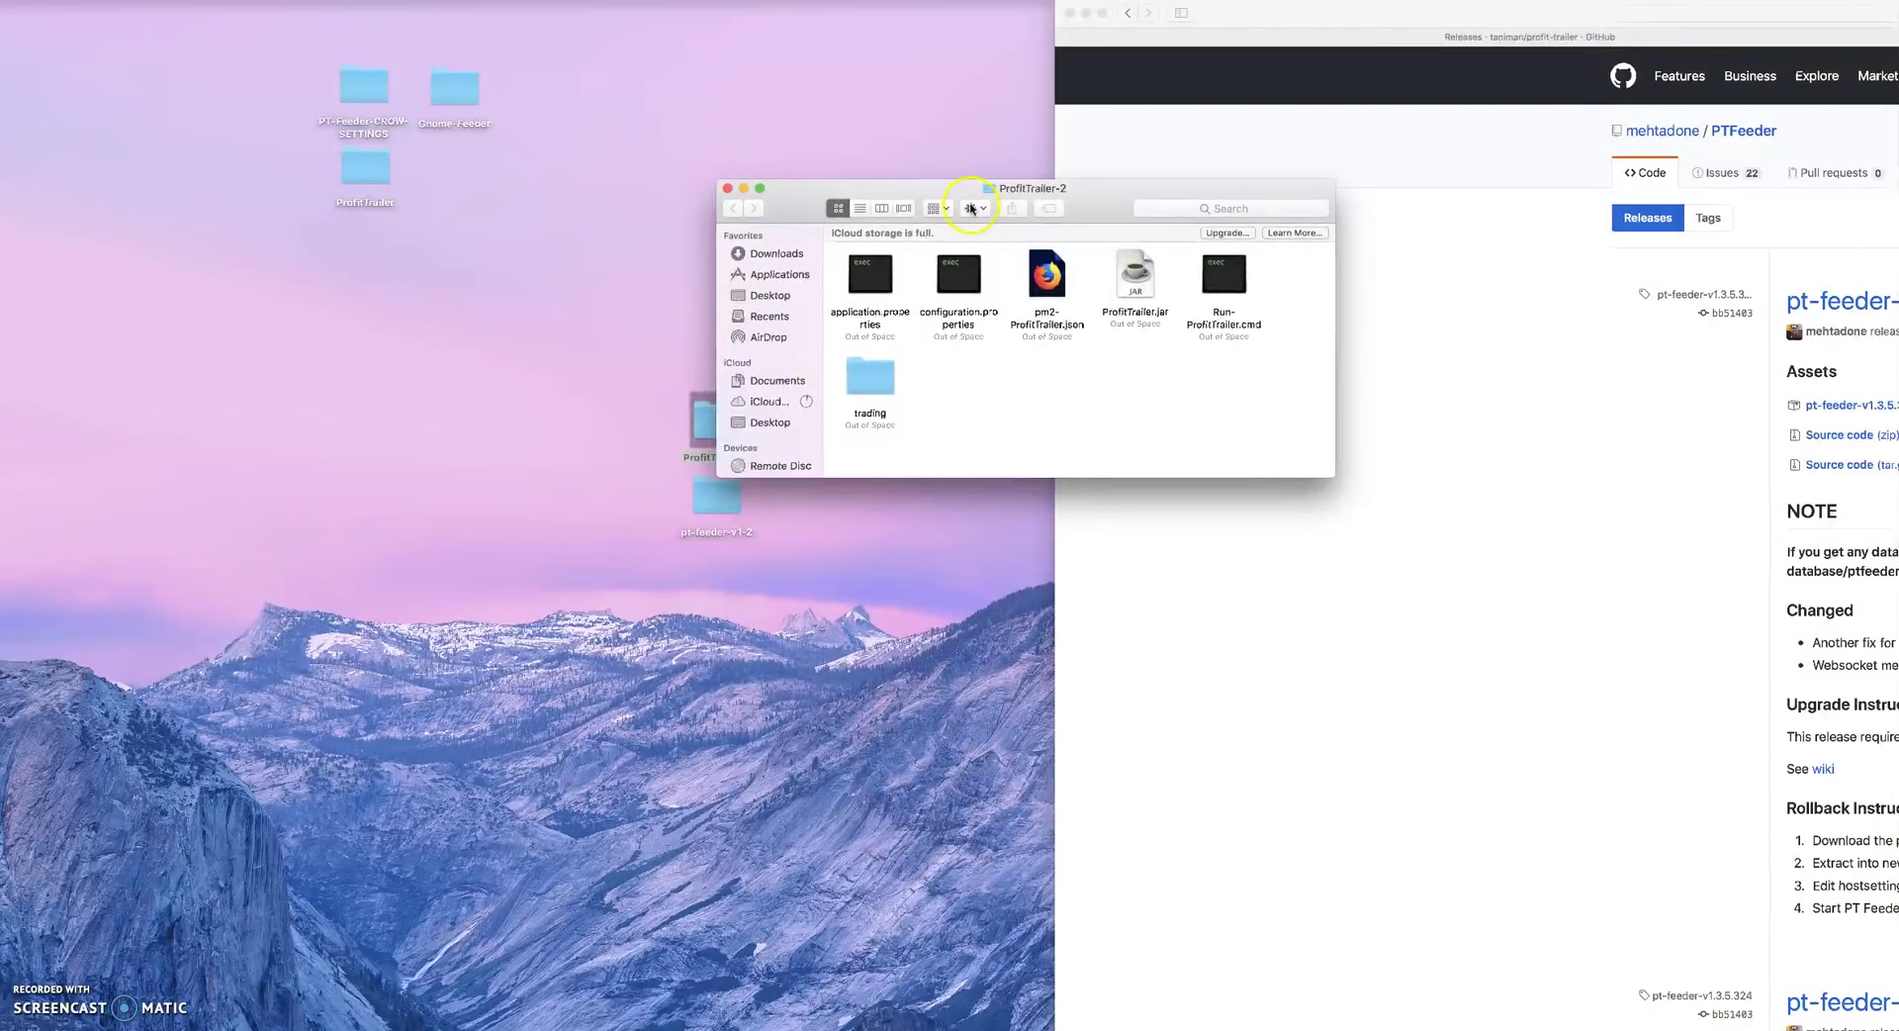
pyautogui.moveTo(918, 178); pyautogui.dragTo(982, 67)
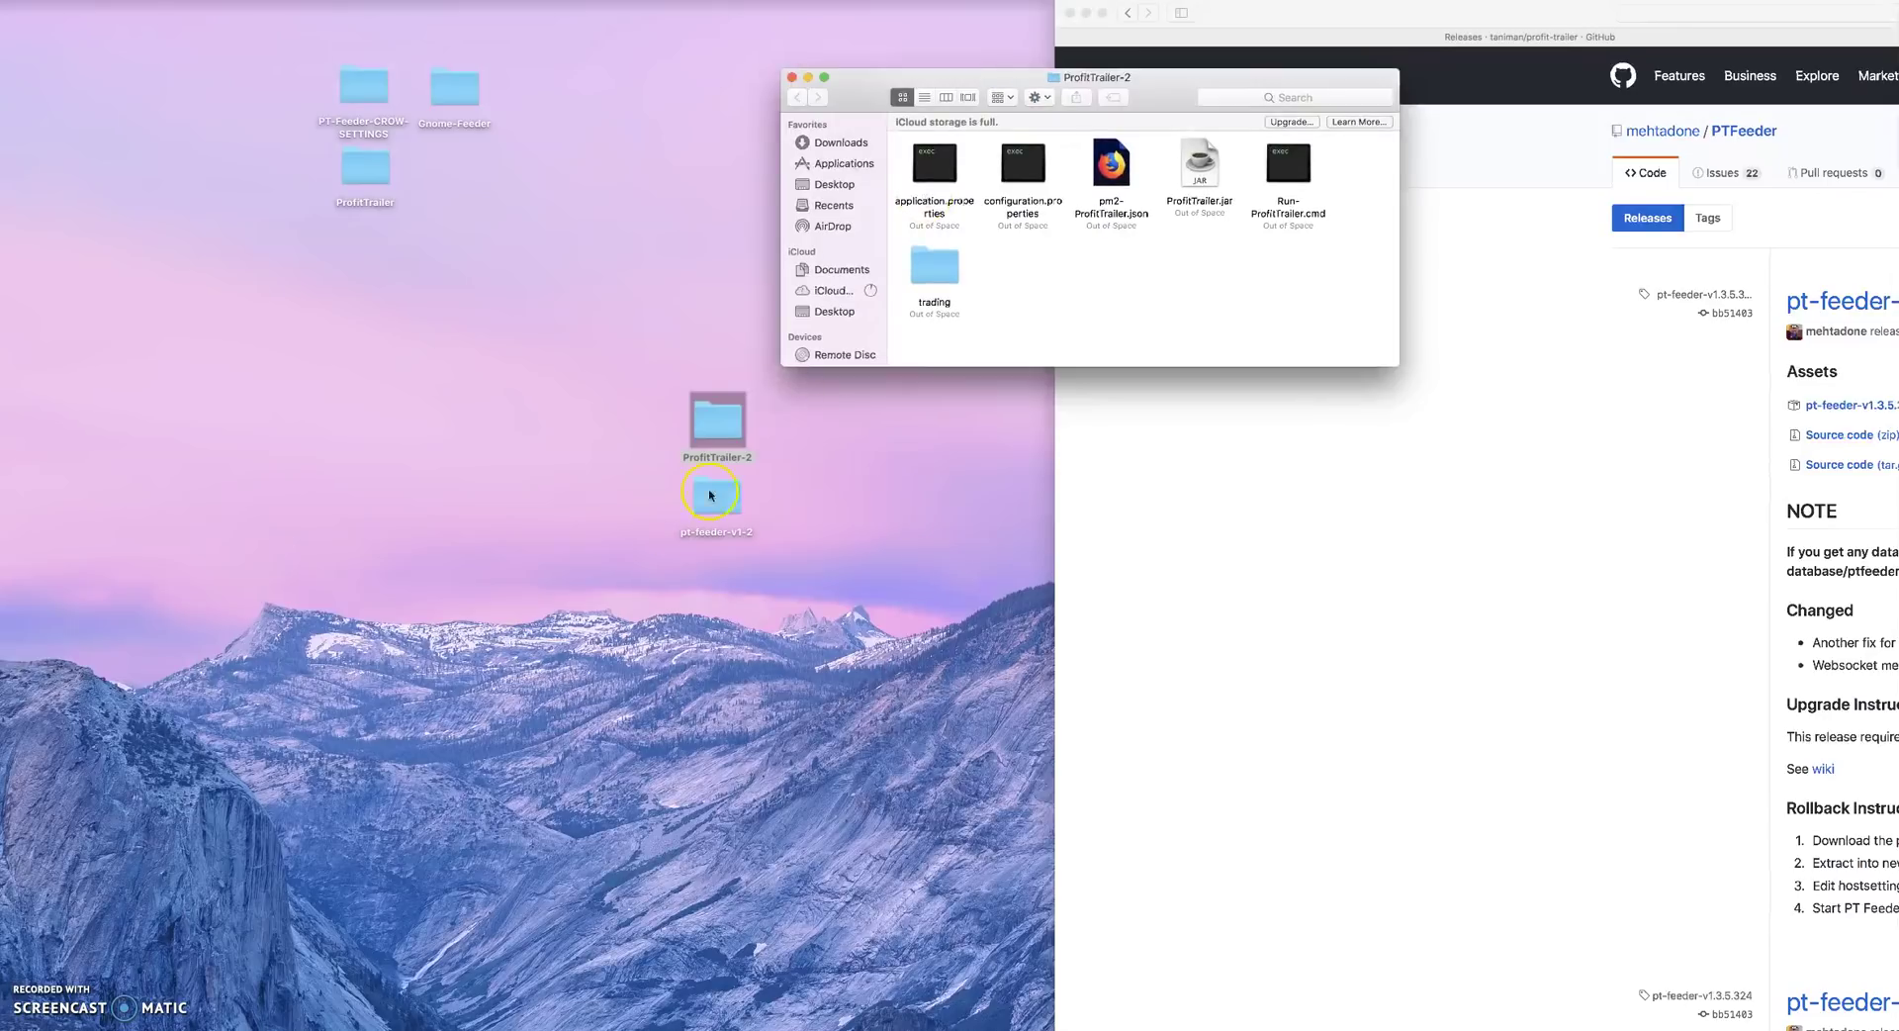
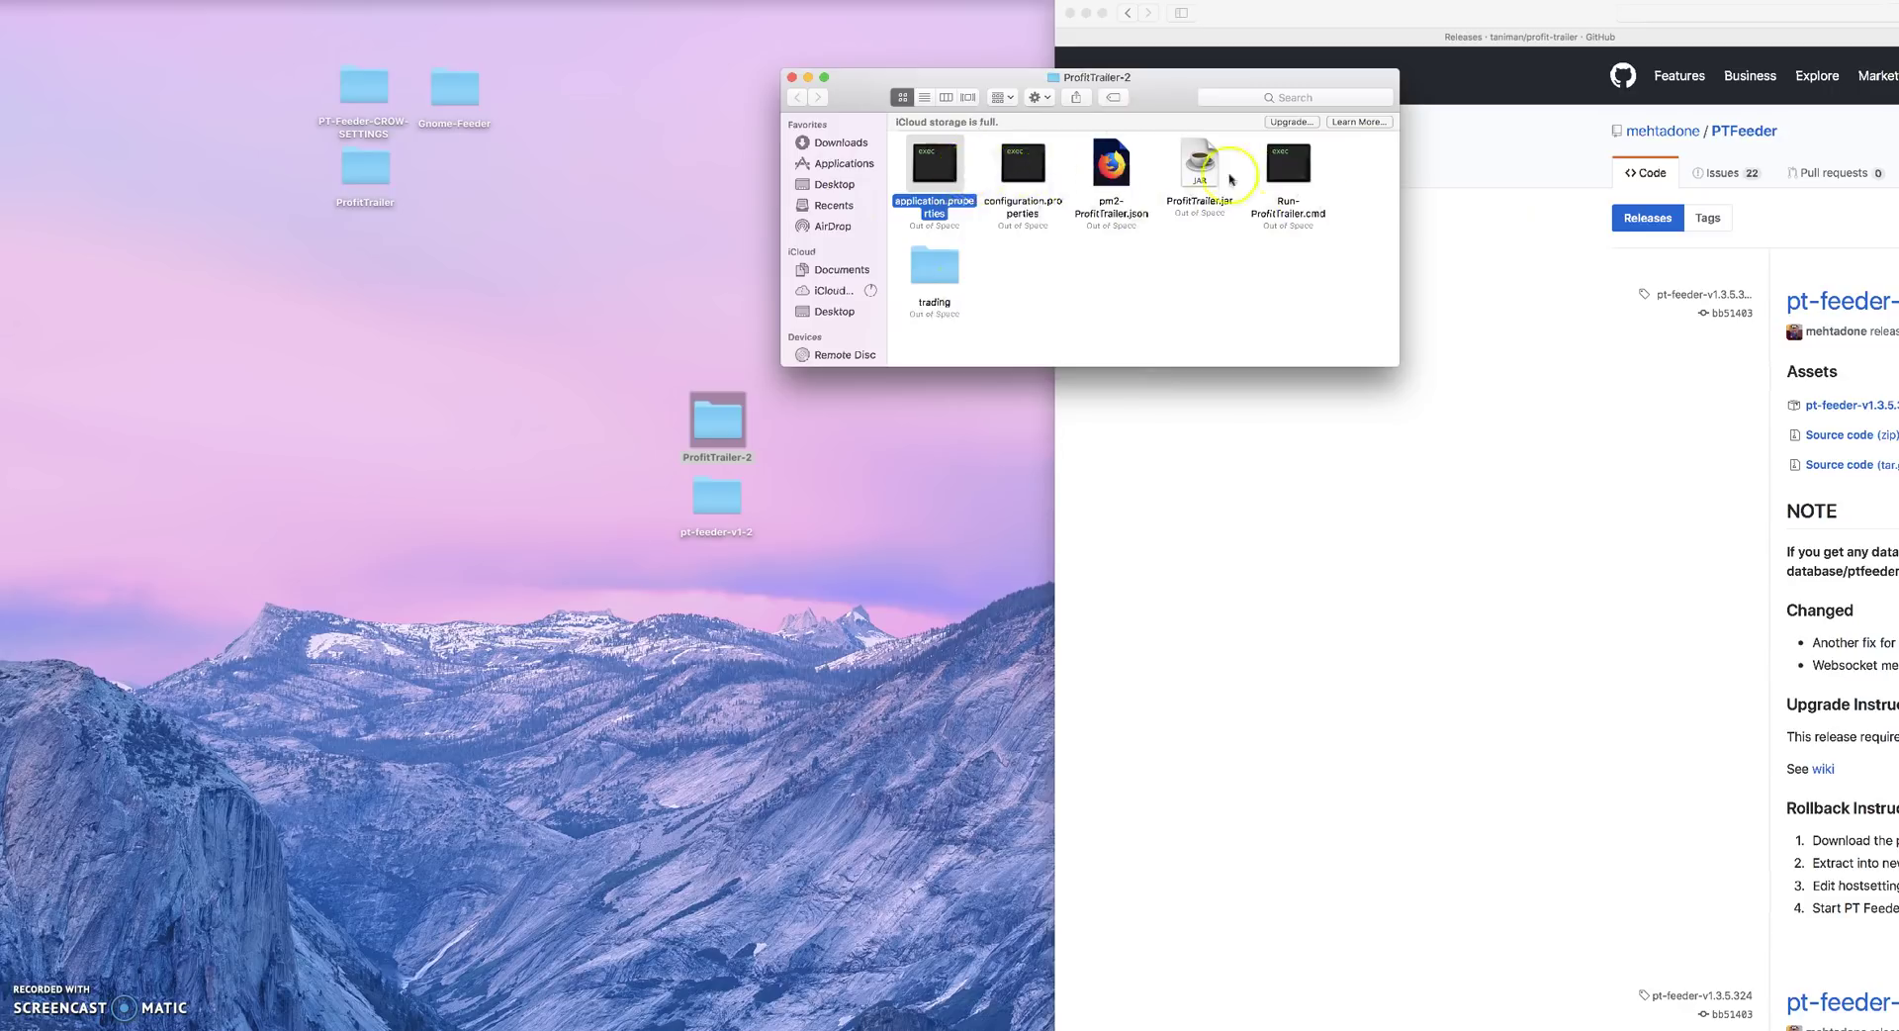
# Open application.properties in TextEdit via Open With > Other…, showing server.port = 8081
pyautogui.rightClick(935, 165)
pyautogui.moveTo(972, 190)
pyautogui.click(1197, 230)
pyautogui.scroll(-10, 1030, 310)
pyautogui.doubleClick(1179, 291)
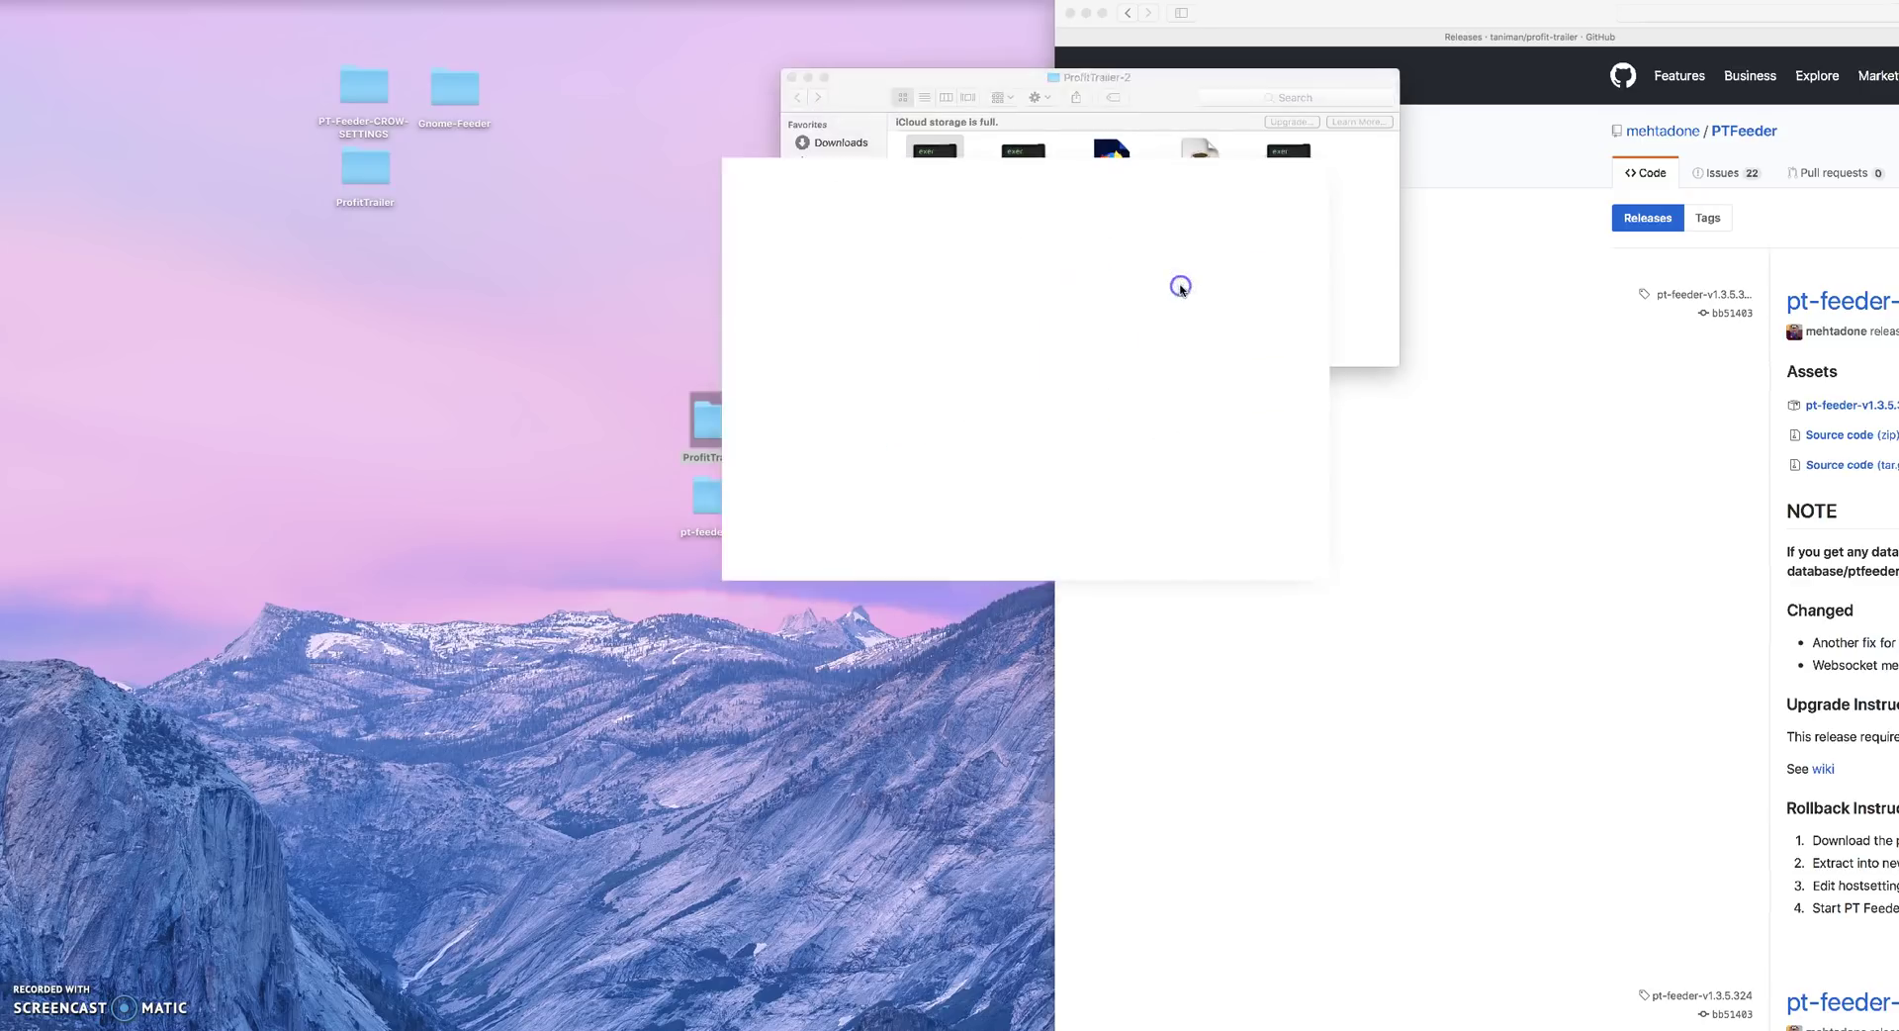
pyautogui.click(530, 342)
pyautogui.click(530, 342)
pyautogui.click(370, 442)
pyautogui.scroll(2, 370, 441)
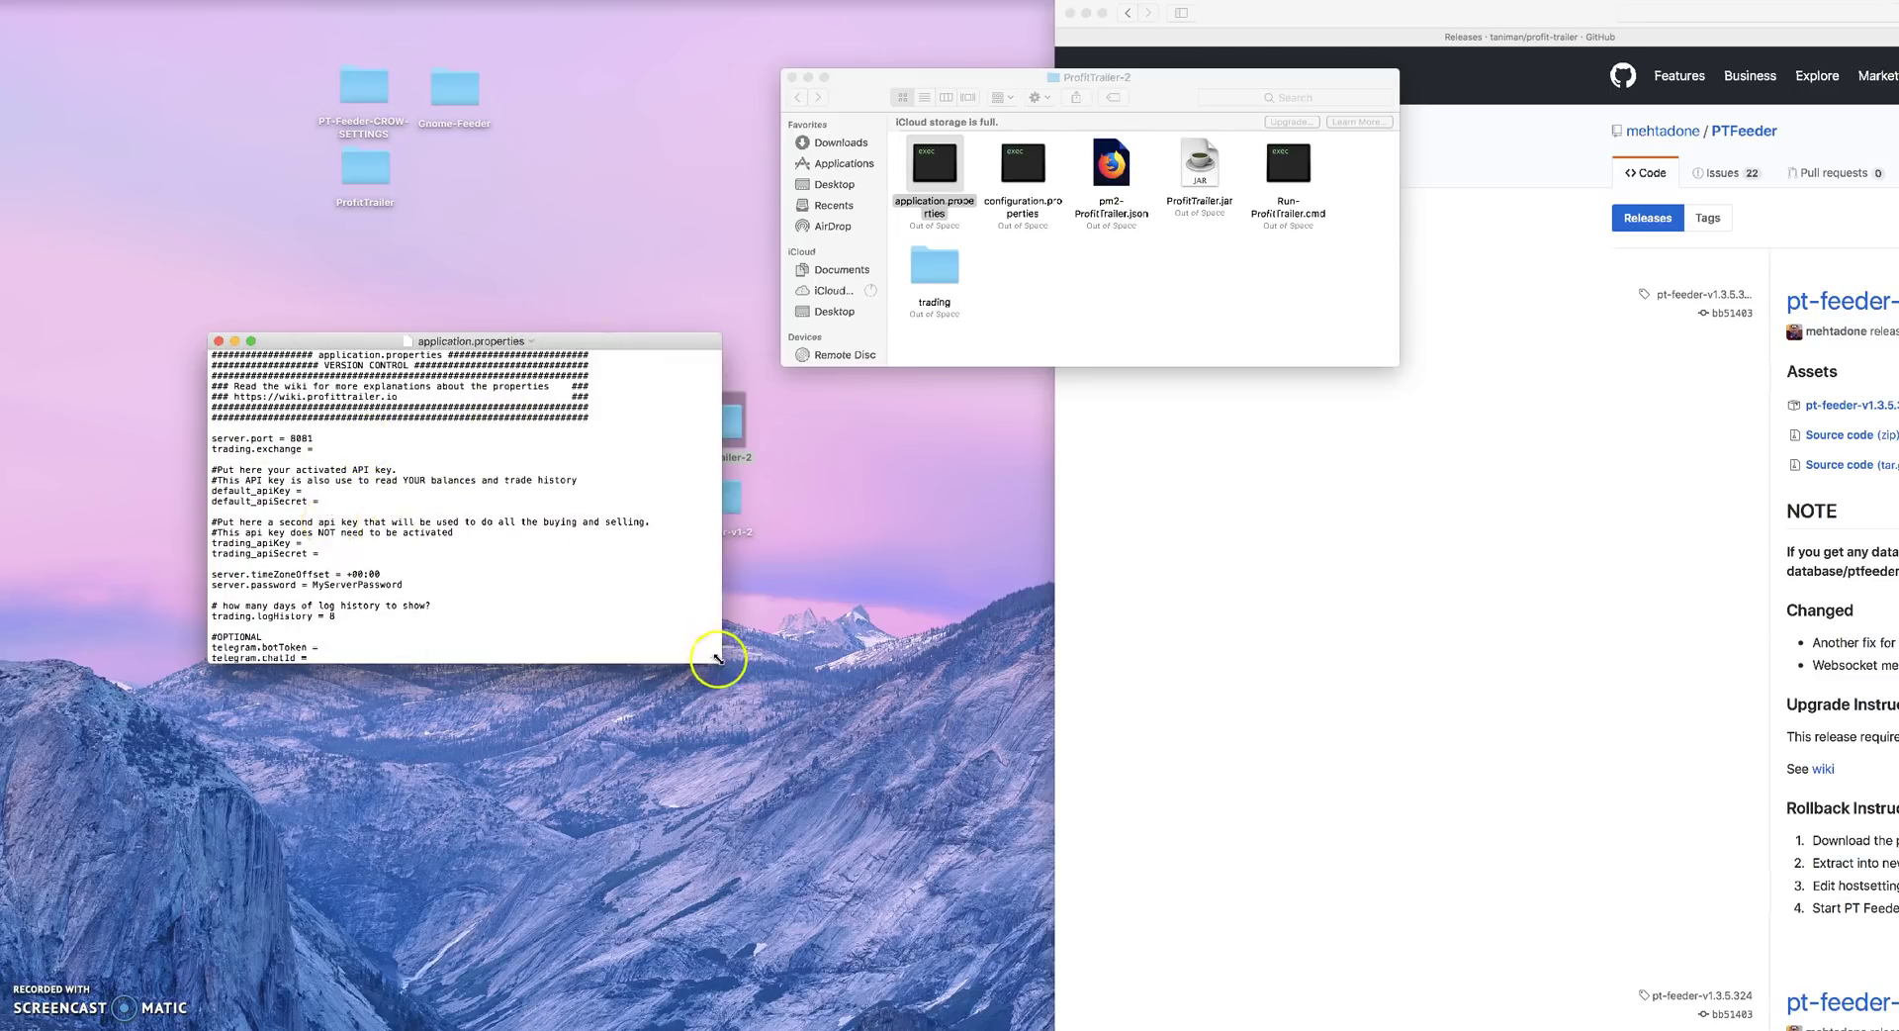
# Enlarge and reposition the application.properties window, then review the server.port through telegram.chatId settings
pyautogui.moveTo(717, 657); pyautogui.dragTo(1021, 796)
pyautogui.moveTo(453, 348); pyautogui.dragTo(610, 304)
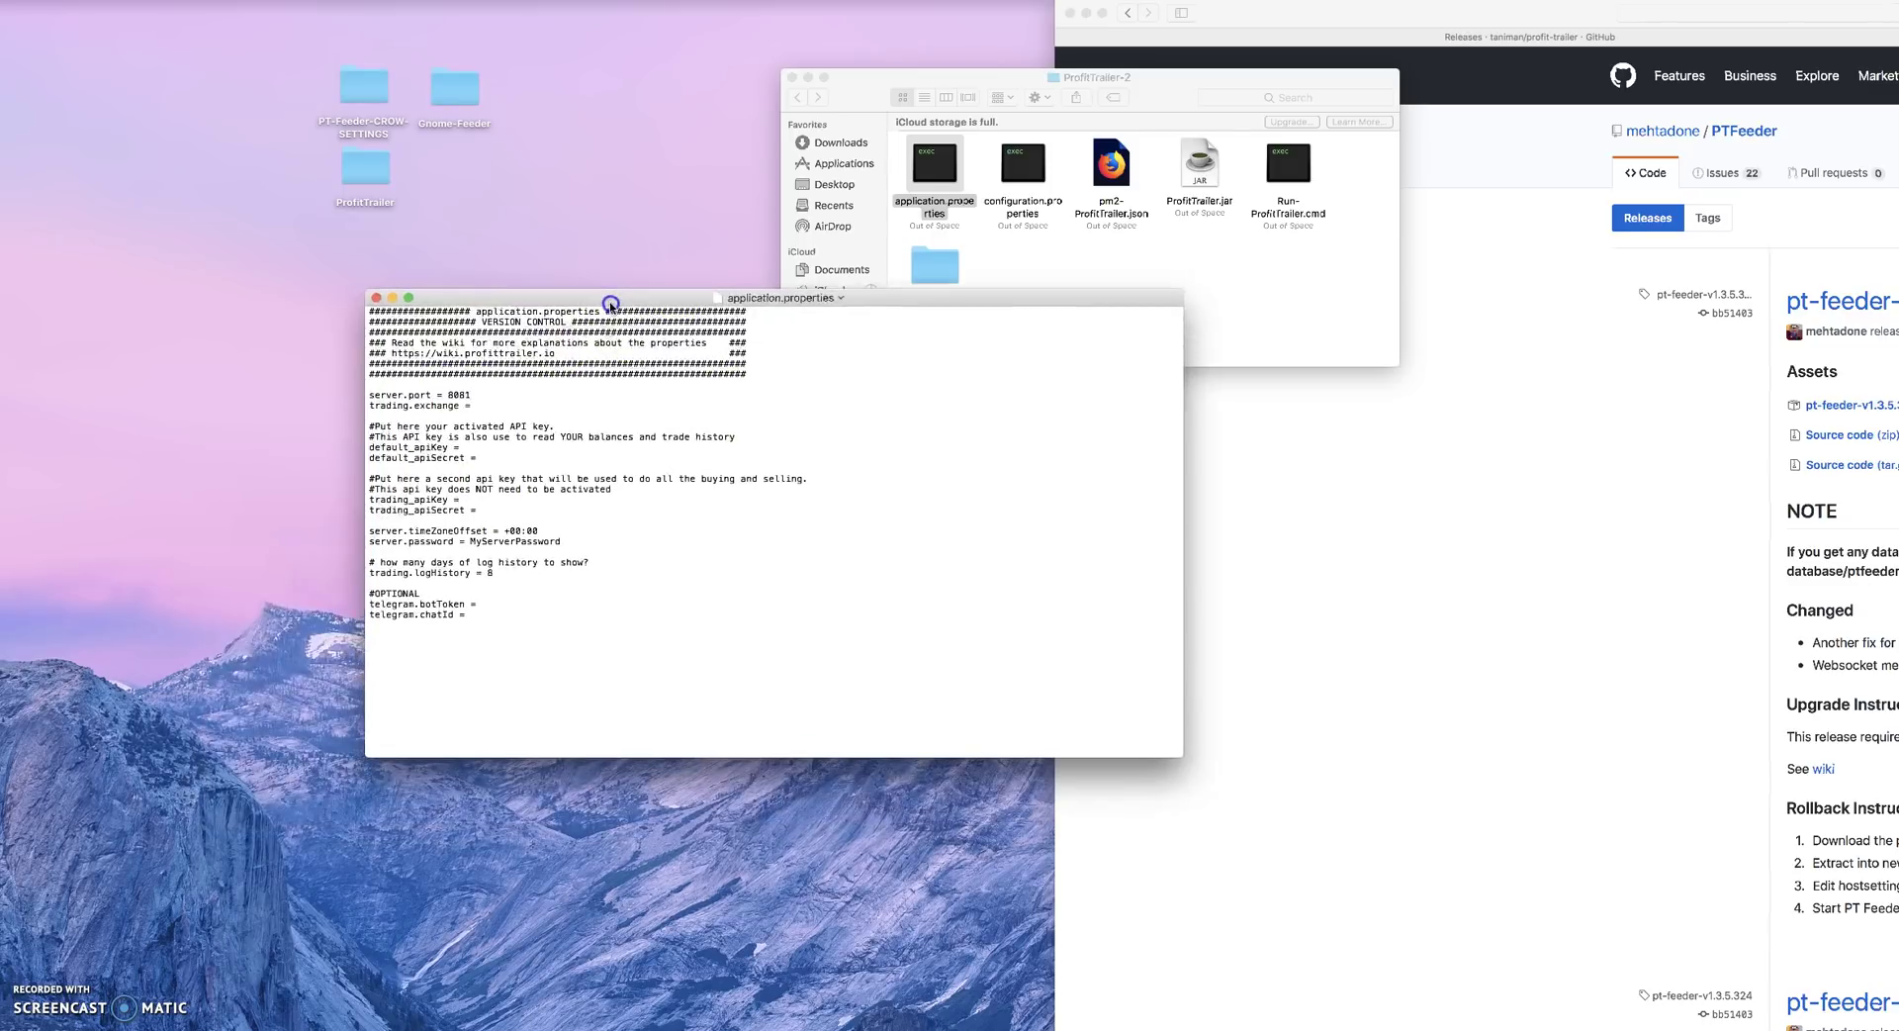
pyautogui.click(482, 445)
pyautogui.moveTo(514, 395); pyautogui.dragTo(562, 614)
pyautogui.click(562, 614)
# Review the default_apiKey and default_apiSecret lines
pyautogui.moveTo(595, 606); pyautogui.dragTo(382, 389)
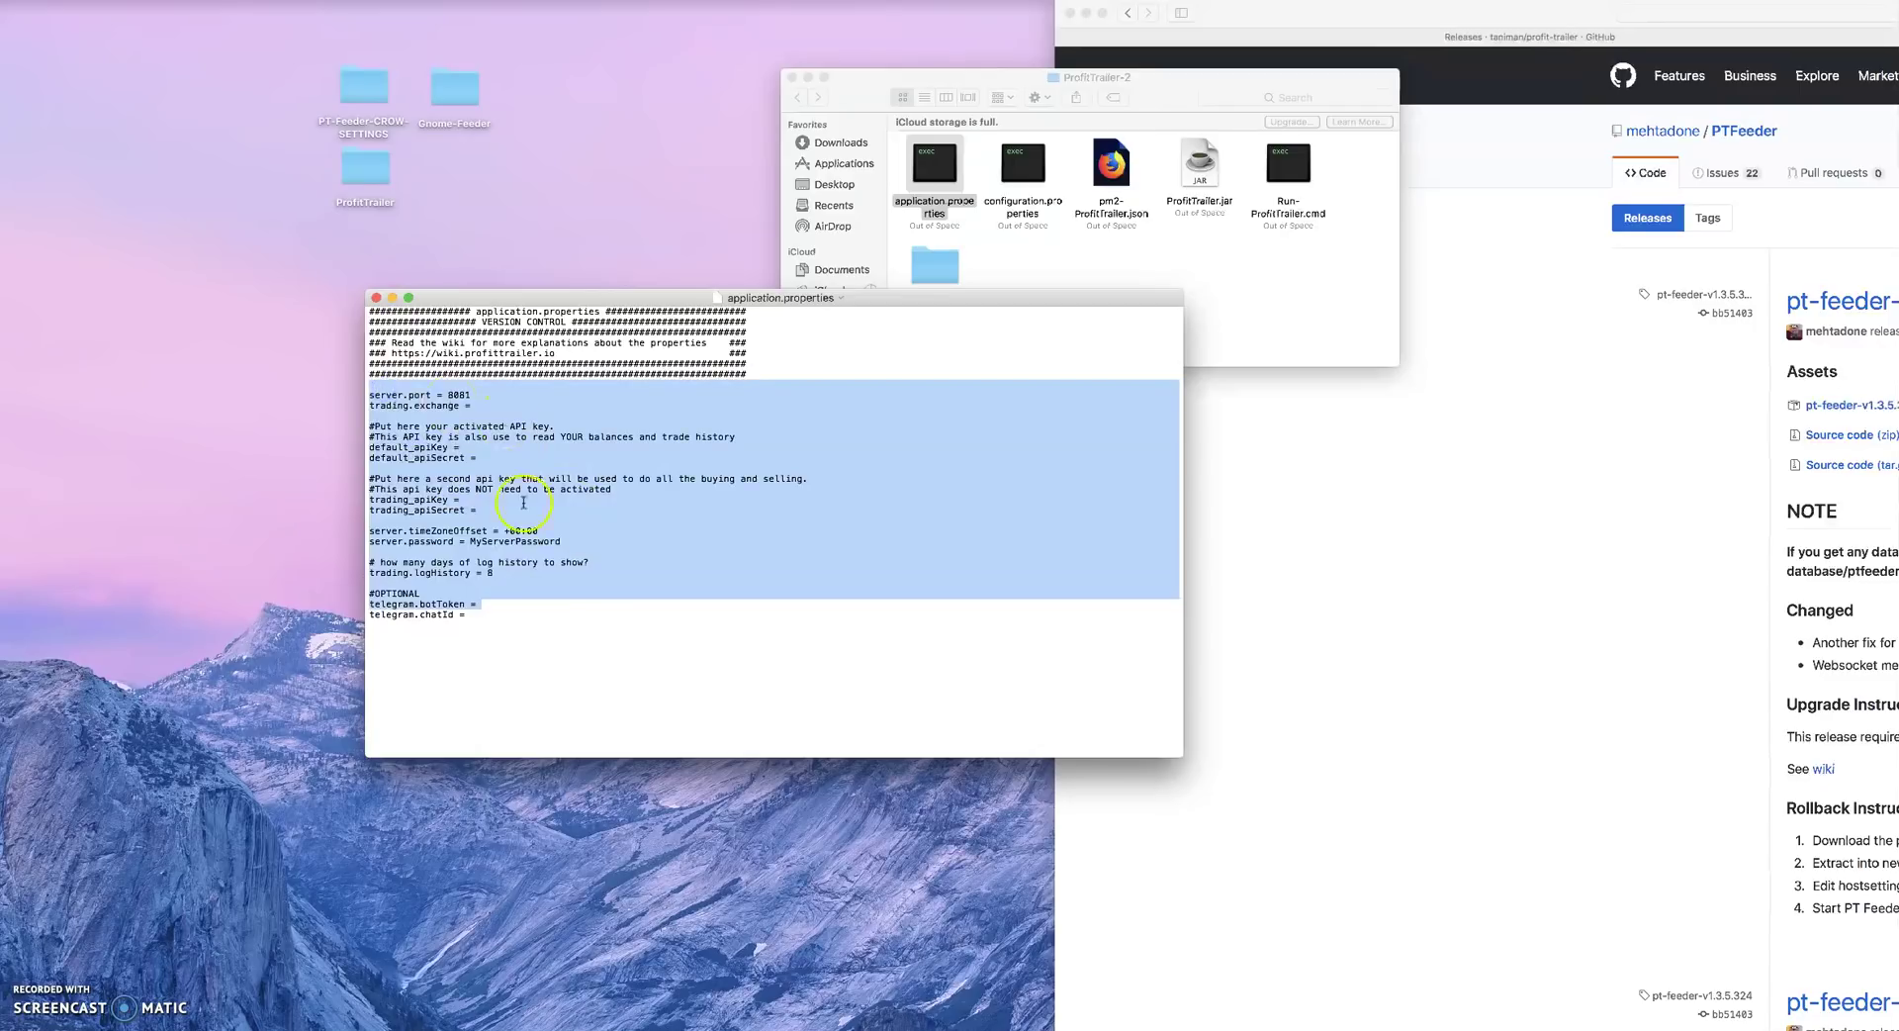
pyautogui.click(523, 503)
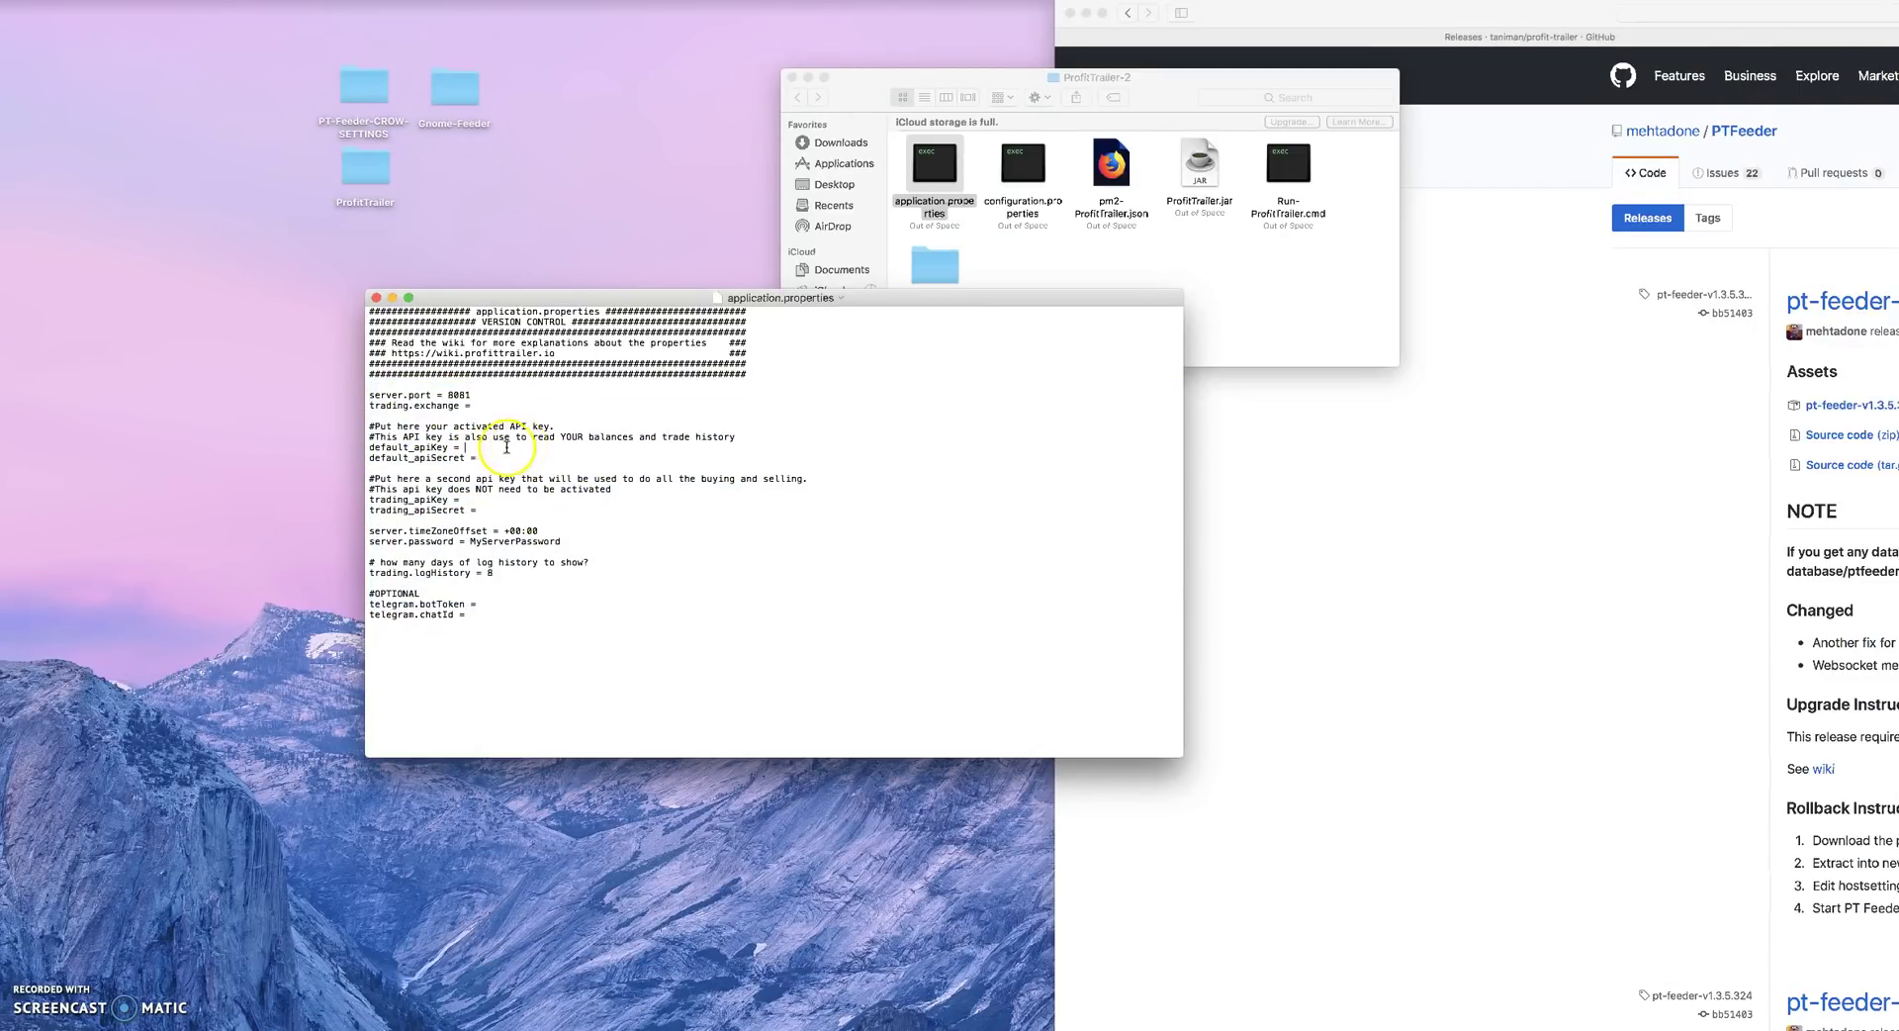
pyautogui.click(470, 447)
pyautogui.moveTo(467, 447); pyautogui.dragTo(682, 590)
pyautogui.click(471, 447)
pyautogui.moveTo(465, 446); pyautogui.dragTo(643, 447)
pyautogui.click(505, 456)
pyautogui.moveTo(505, 456); pyautogui.dragTo(700, 464)
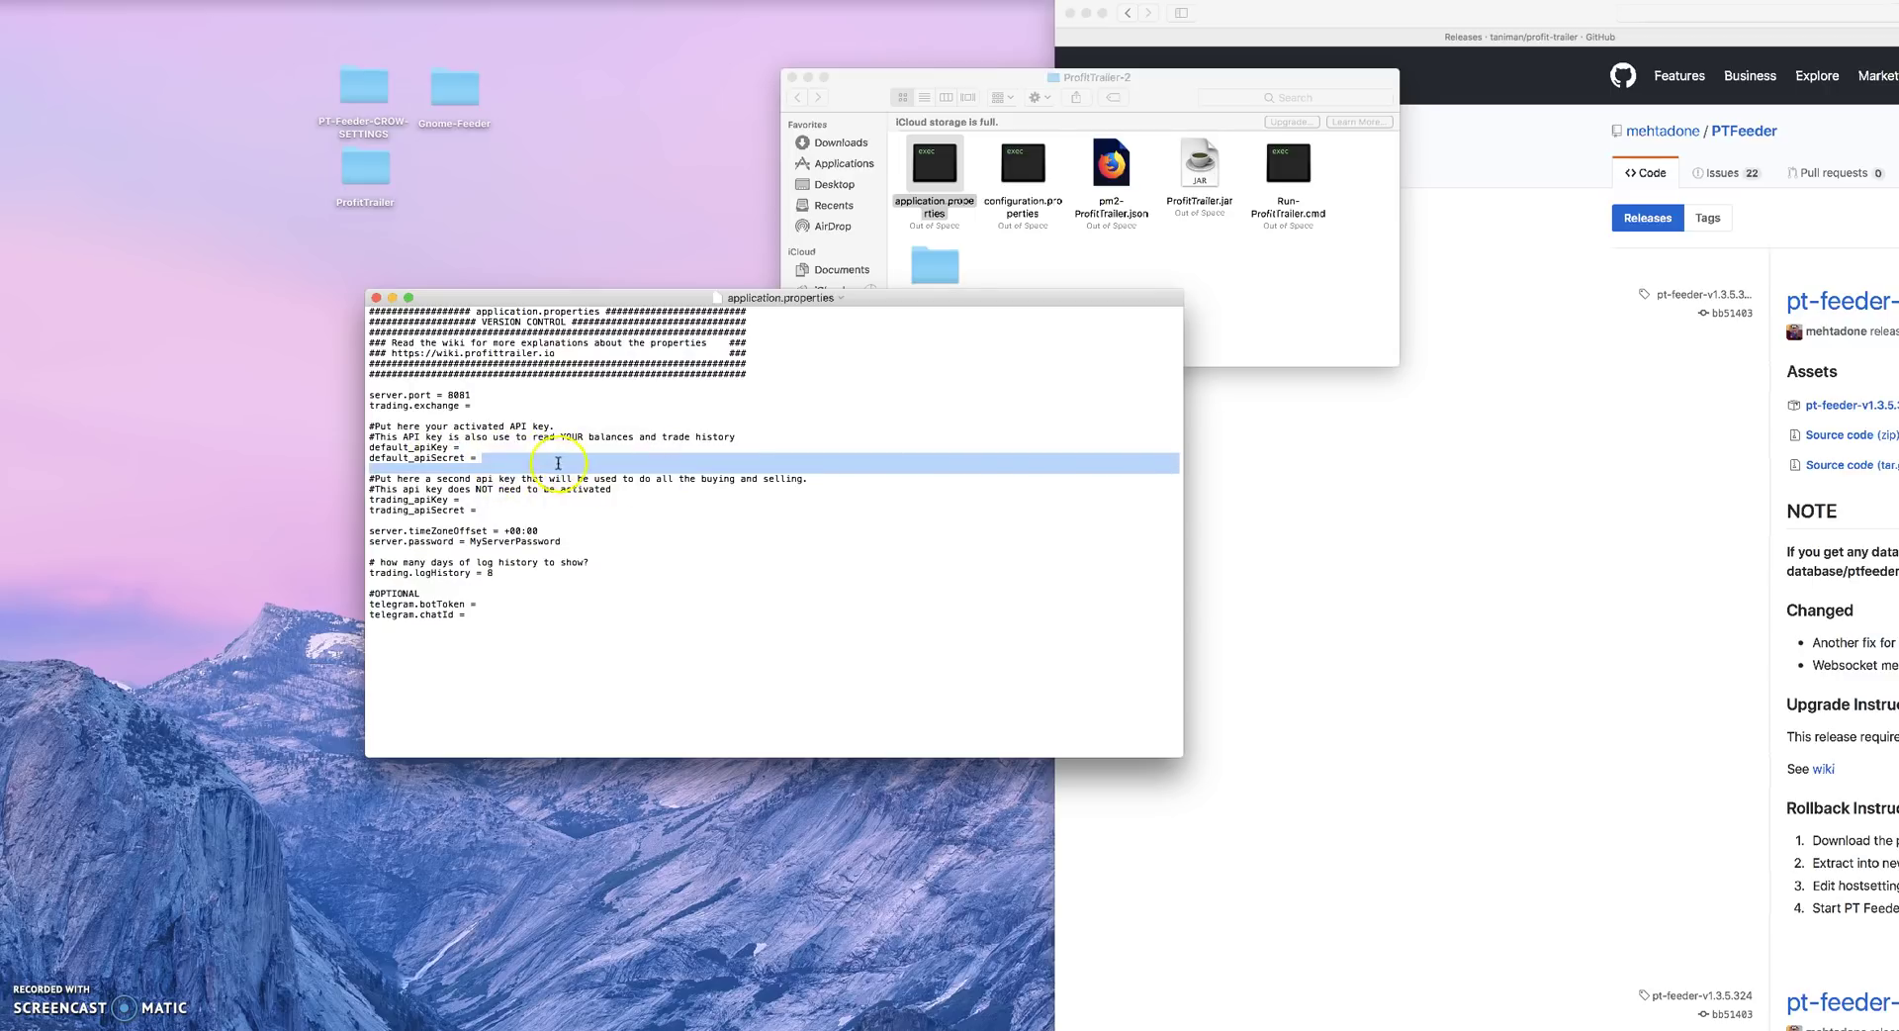
pyautogui.click(480, 500)
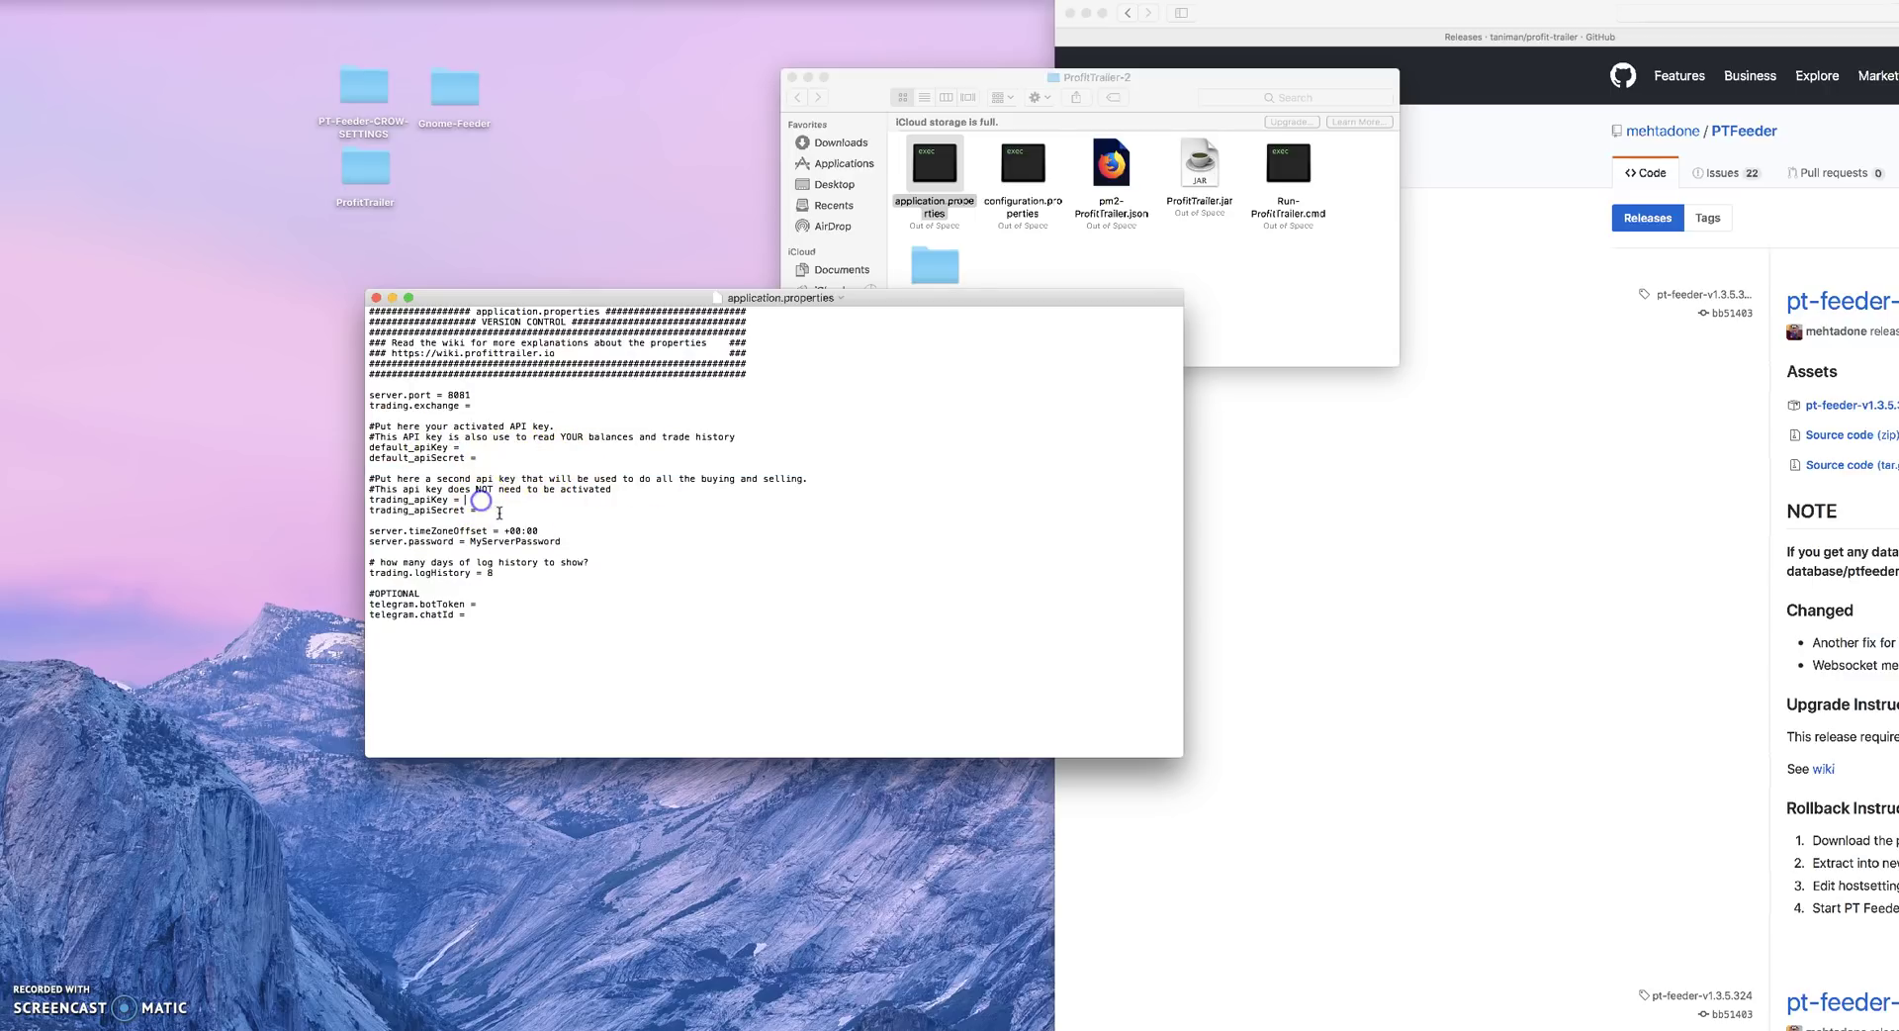
pyautogui.moveTo(565, 541); pyautogui.dragTo(482, 532)
pyautogui.doubleClick(482, 539)
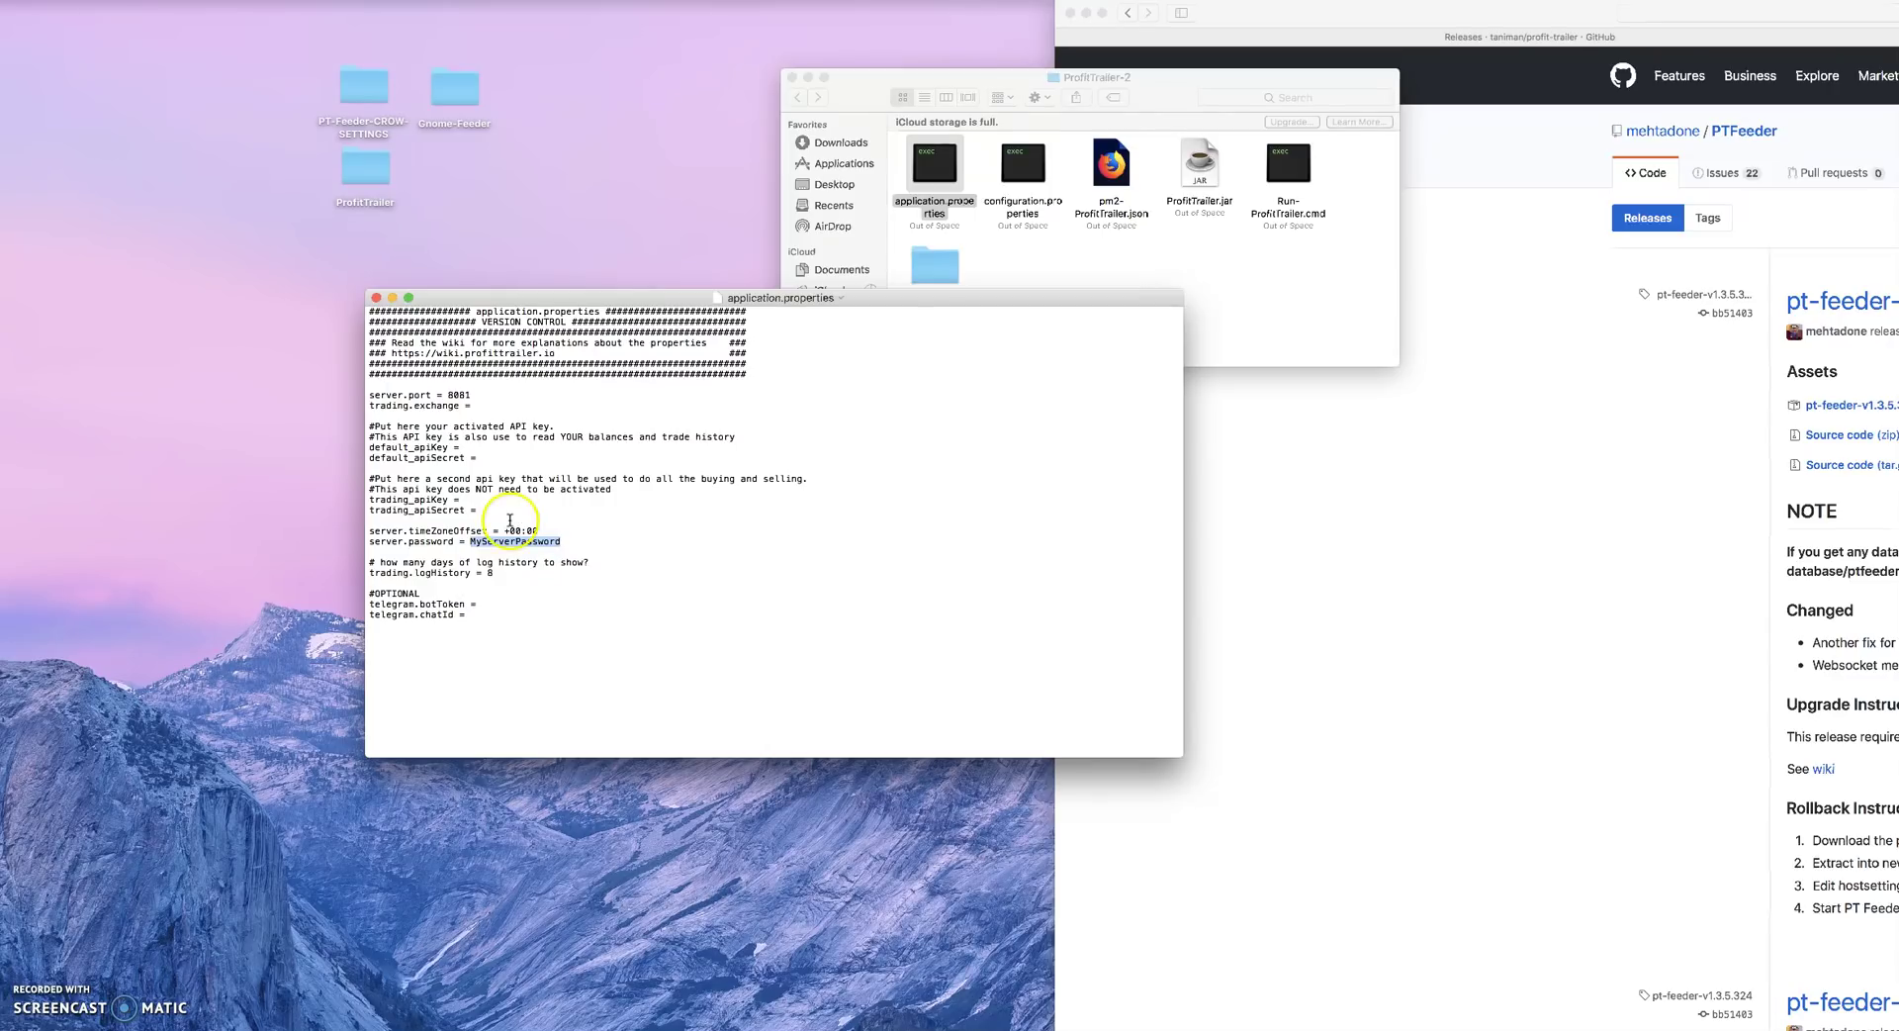
pyautogui.doubleClick(558, 543)
pyautogui.moveTo(560, 543); pyautogui.dragTo(375, 541)
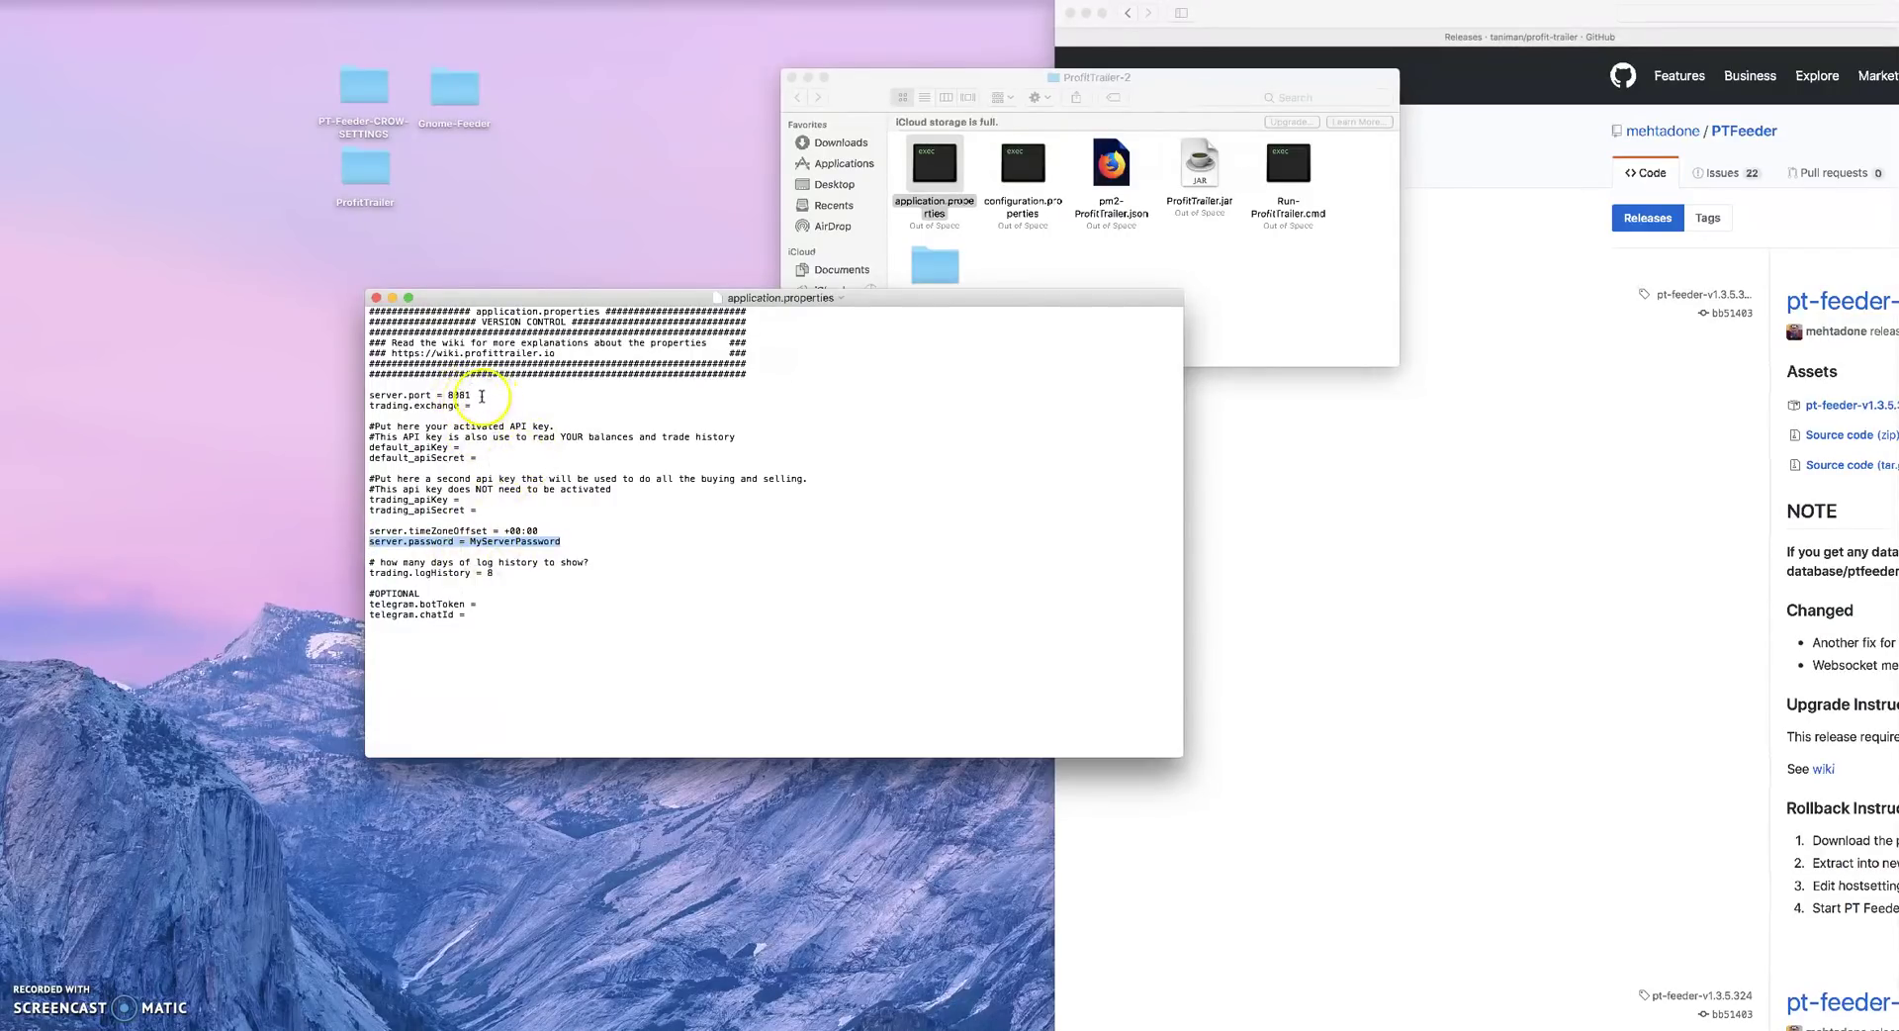
pyautogui.moveTo(472, 396); pyautogui.dragTo(387, 394)
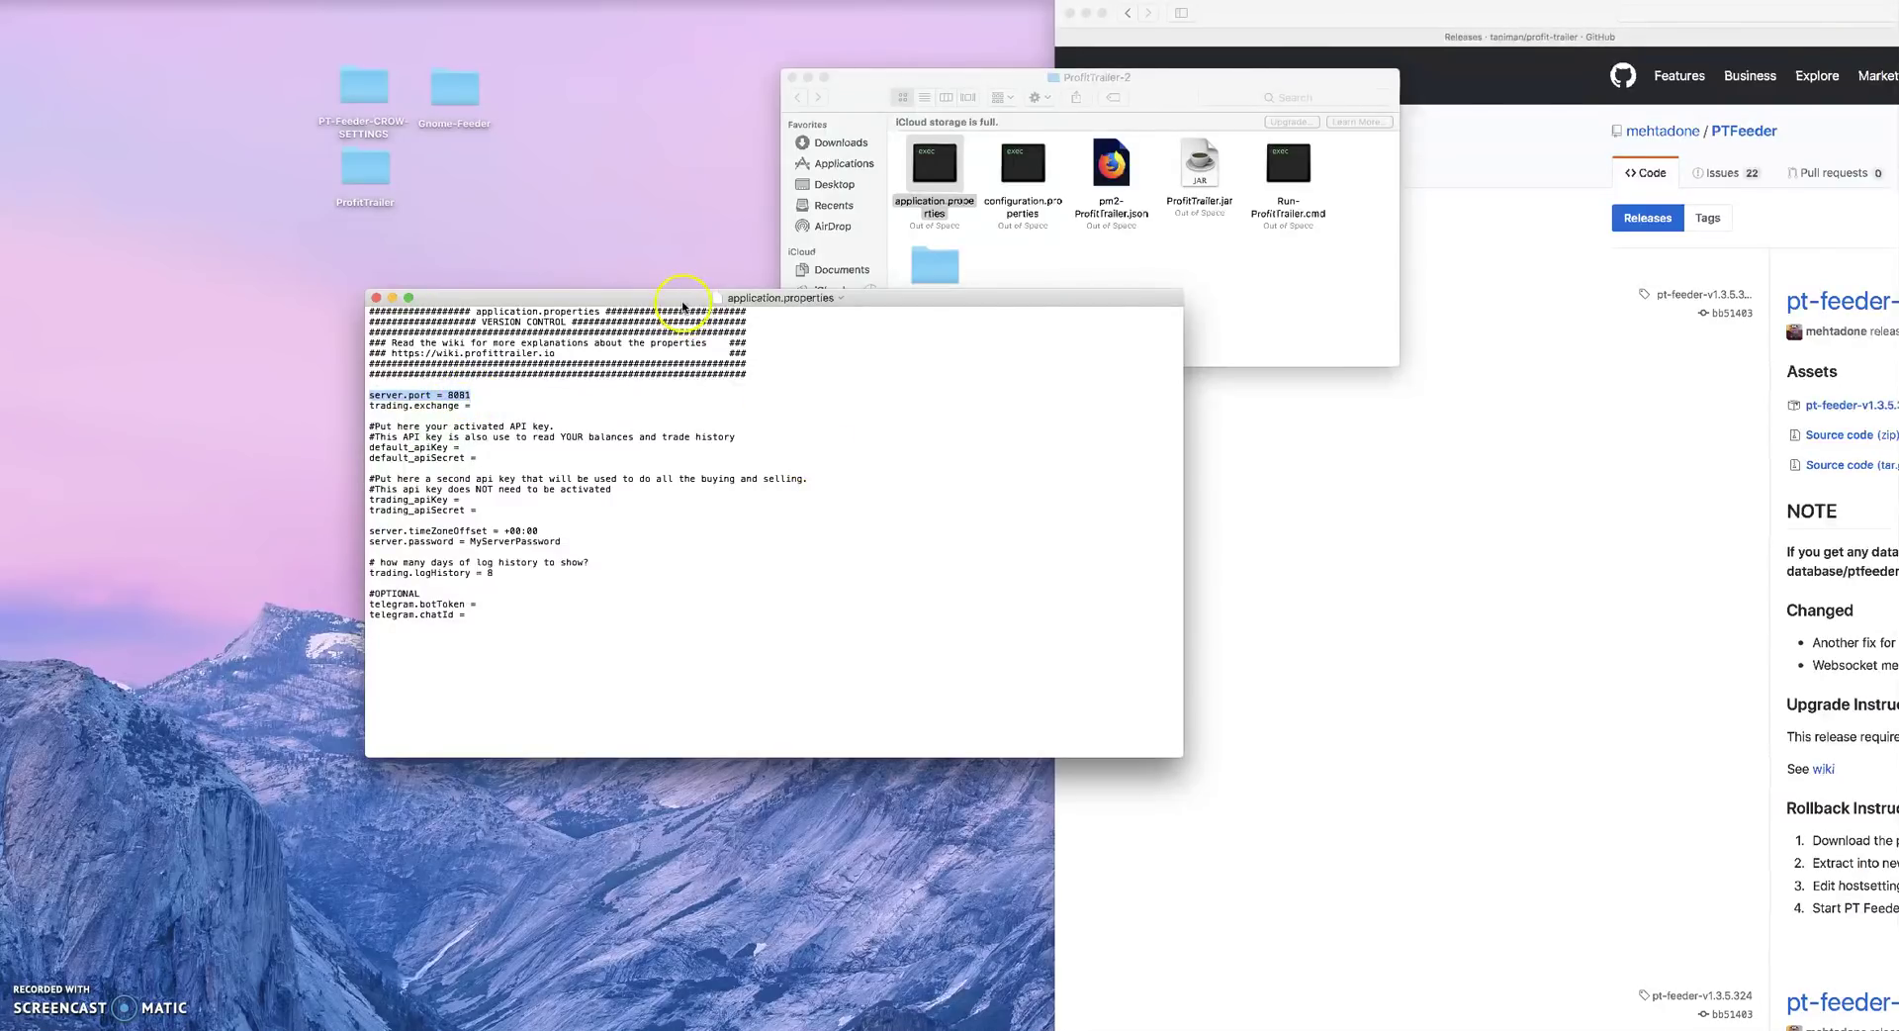
pyautogui.click(1417, 14)
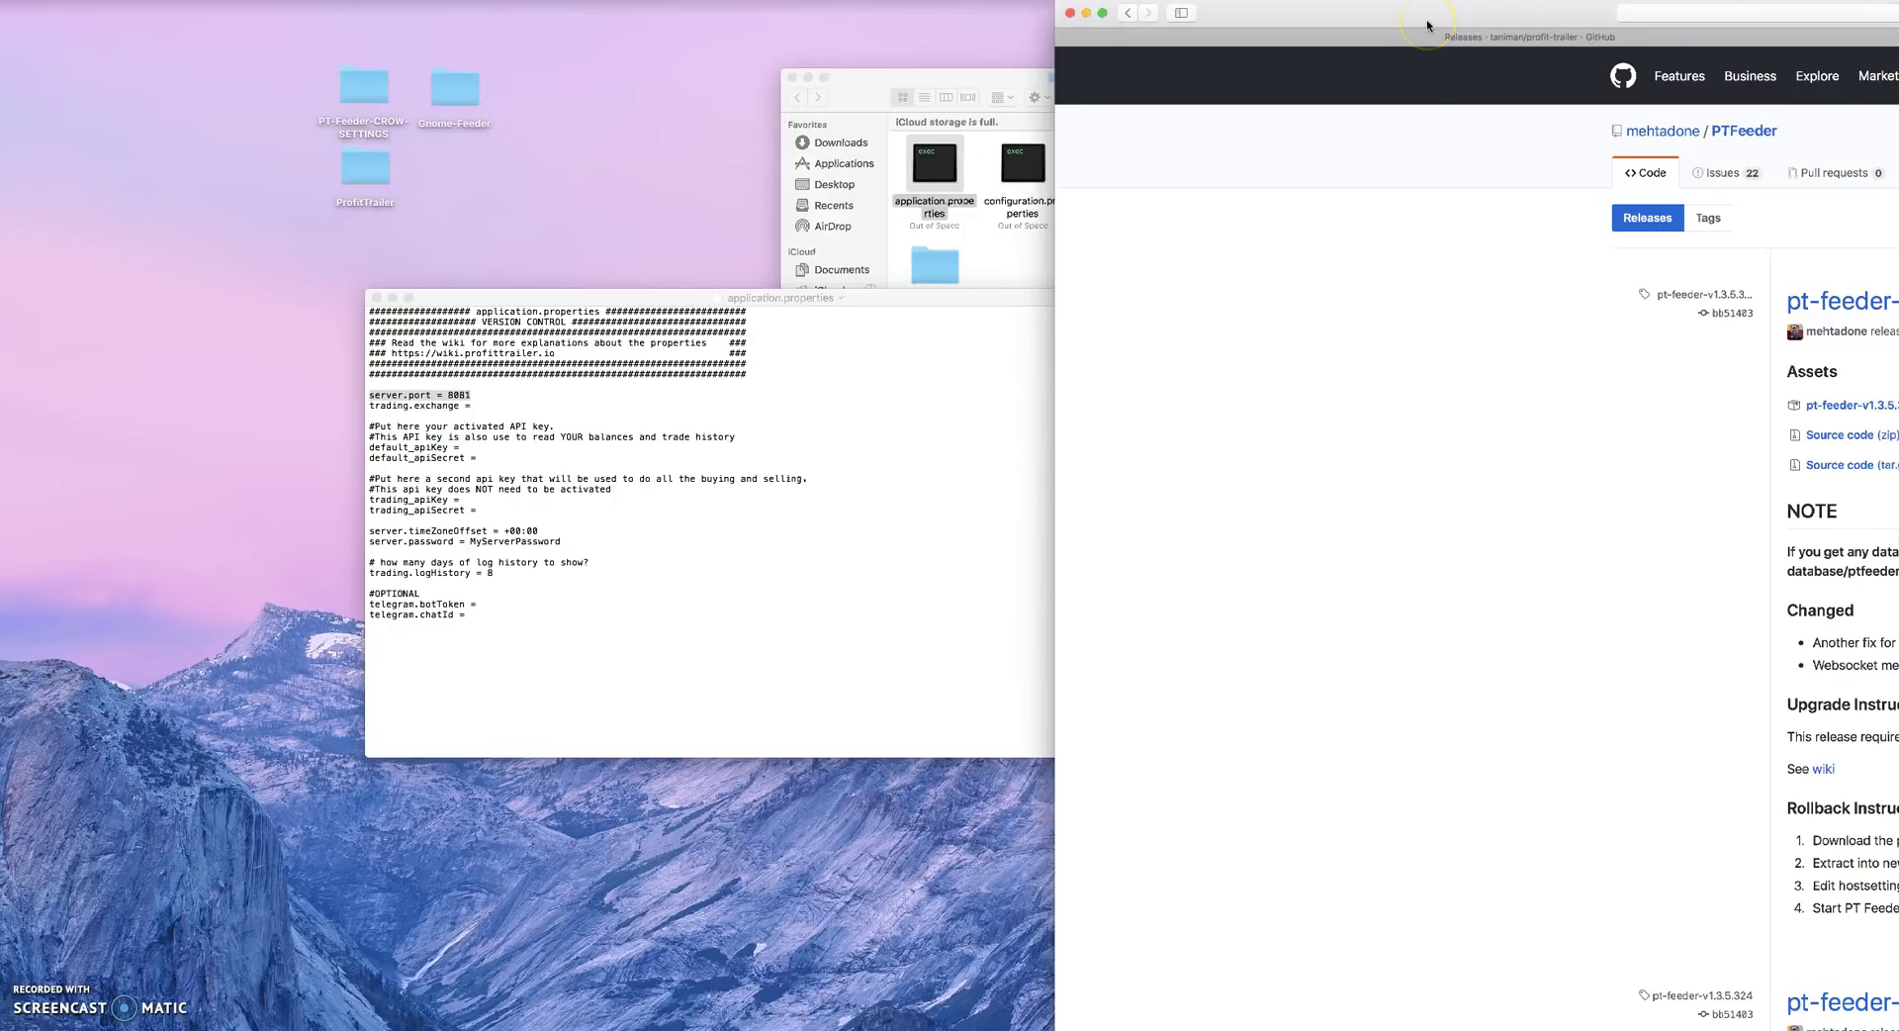
# Replace MyServerPassword on the server.password line with a new password
pyautogui.click(518, 543)
pyautogui.doubleClick(518, 543)
pyautogui.tripleClick(518, 543)
pyautogui.moveTo(561, 542); pyautogui.dragTo(481, 539)
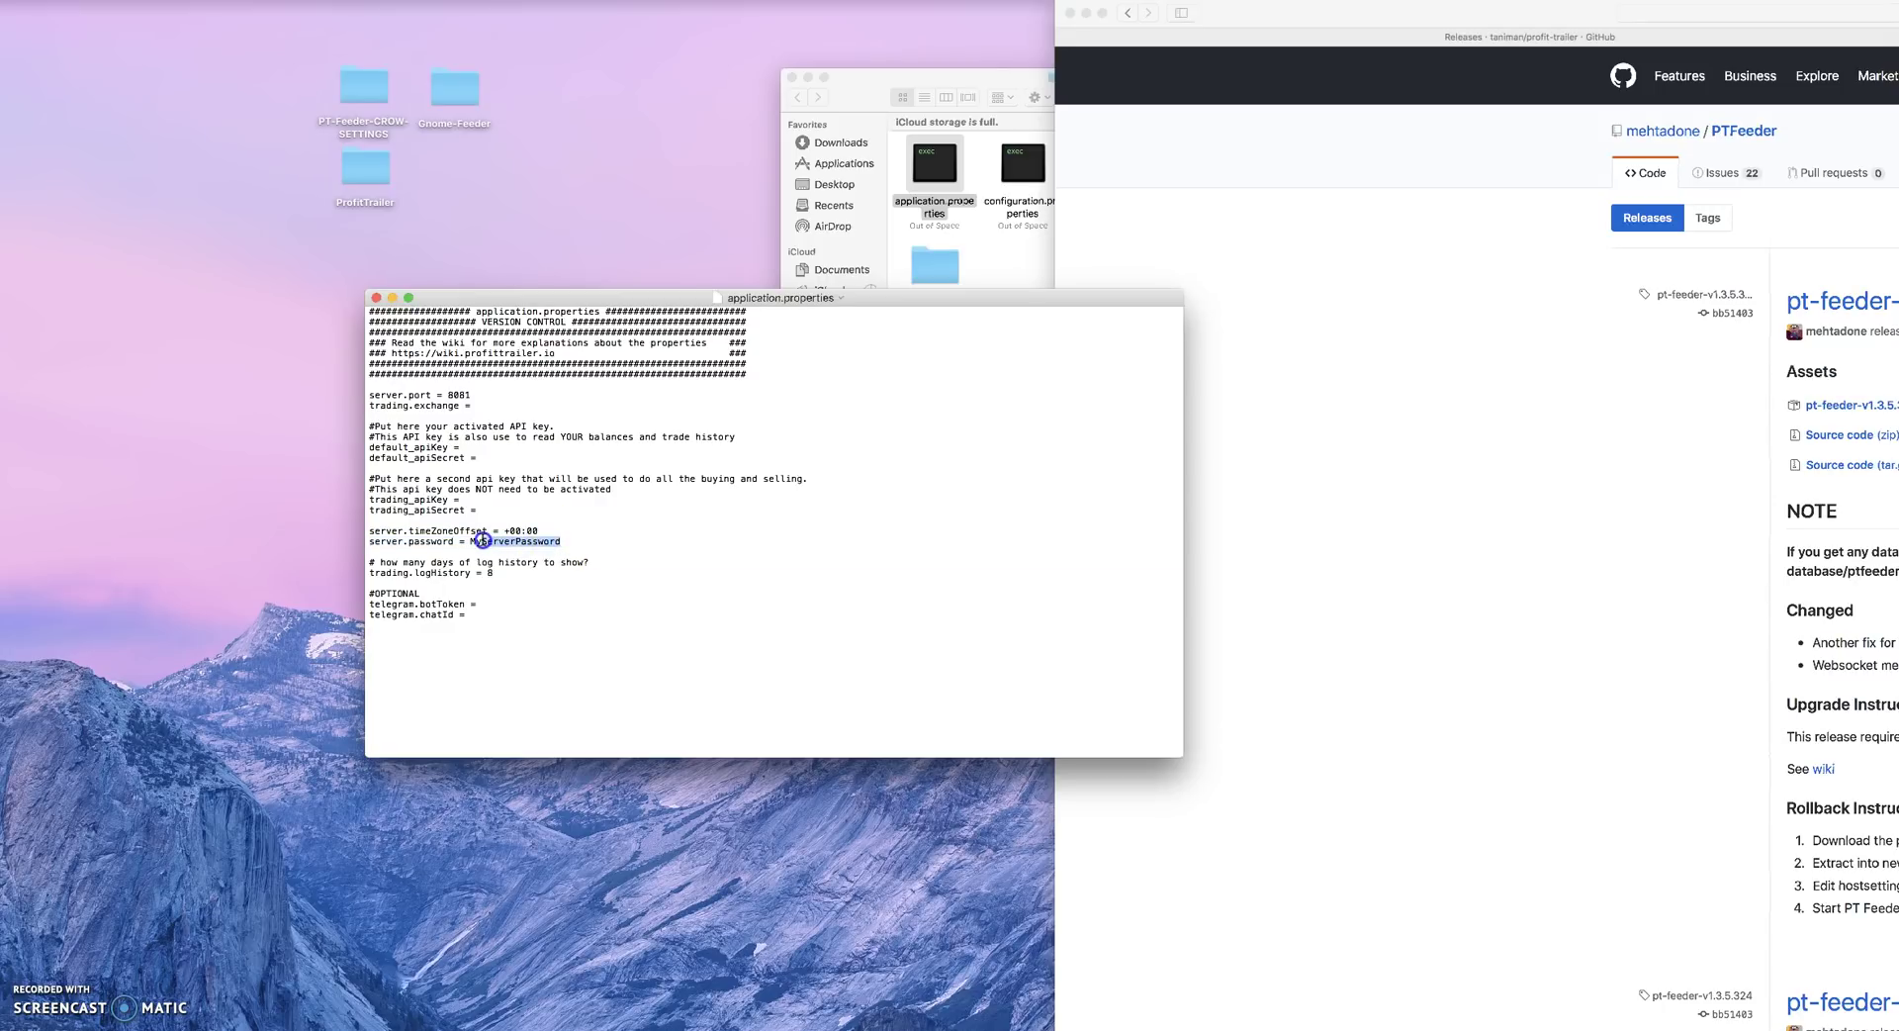
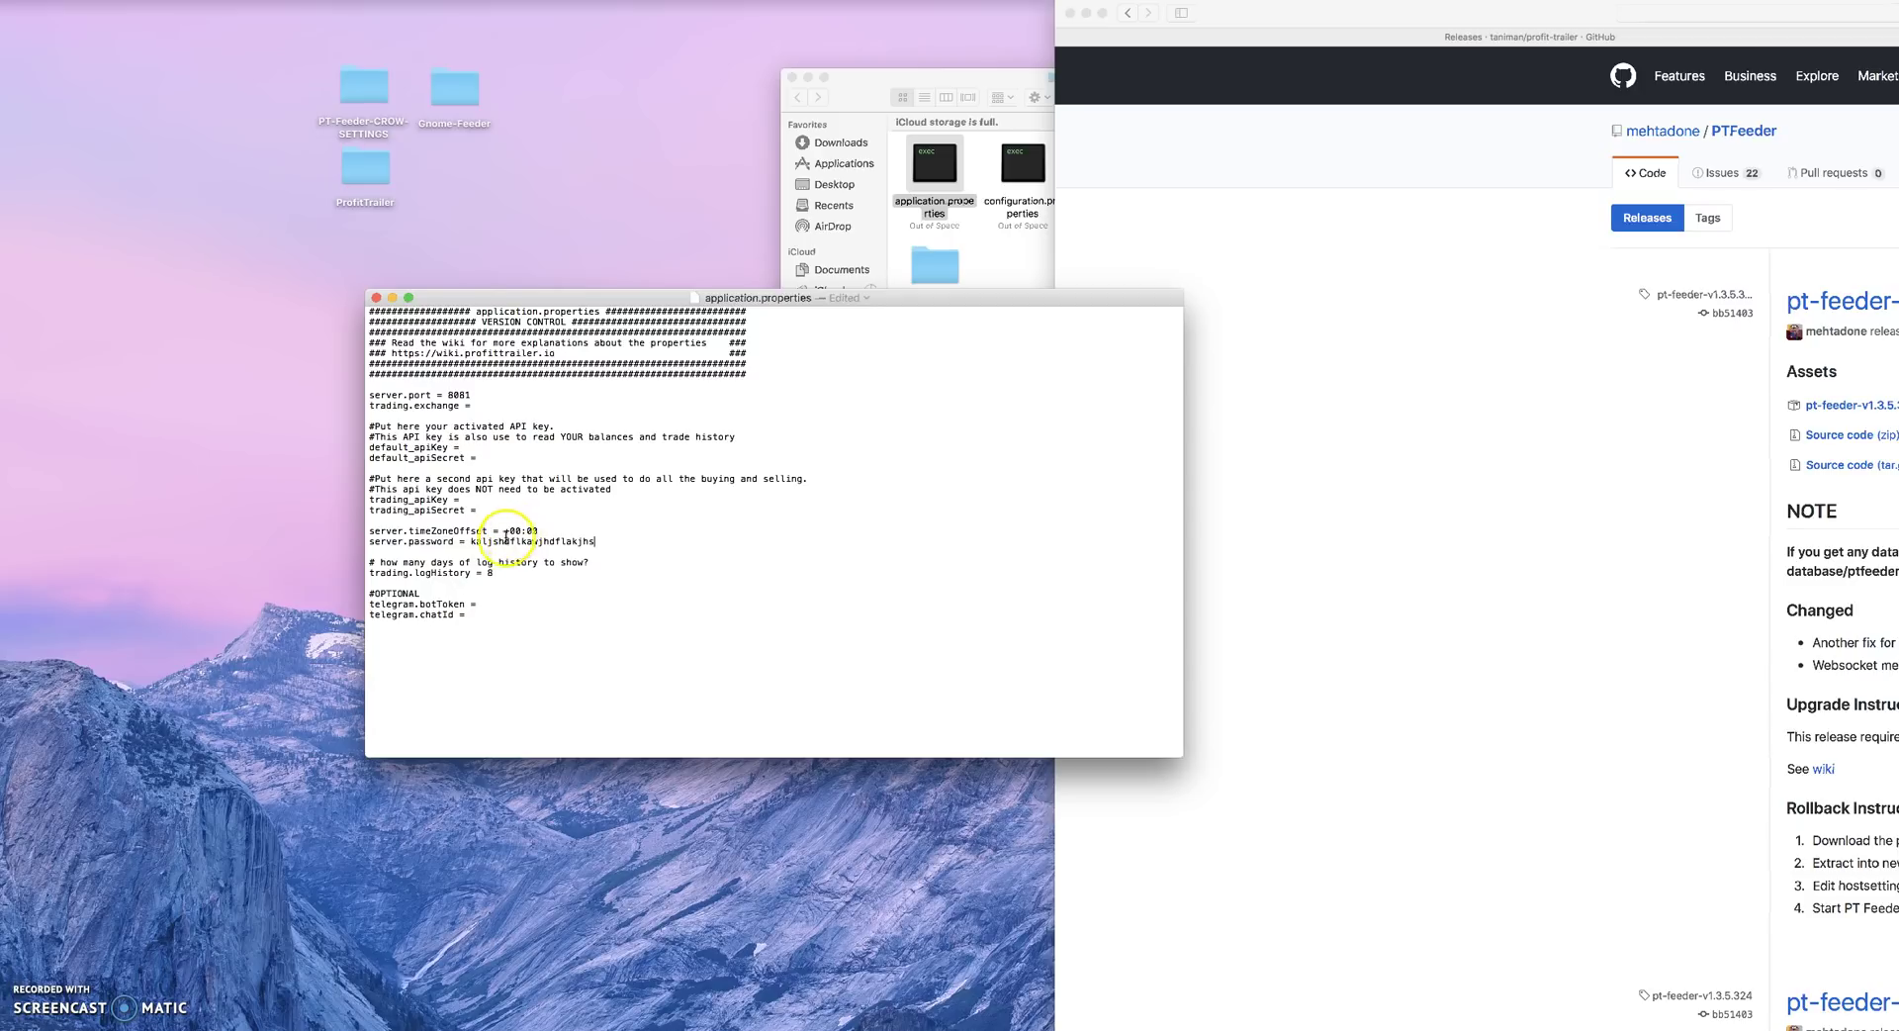
pyautogui.moveTo(604, 542); pyautogui.dragTo(473, 542)
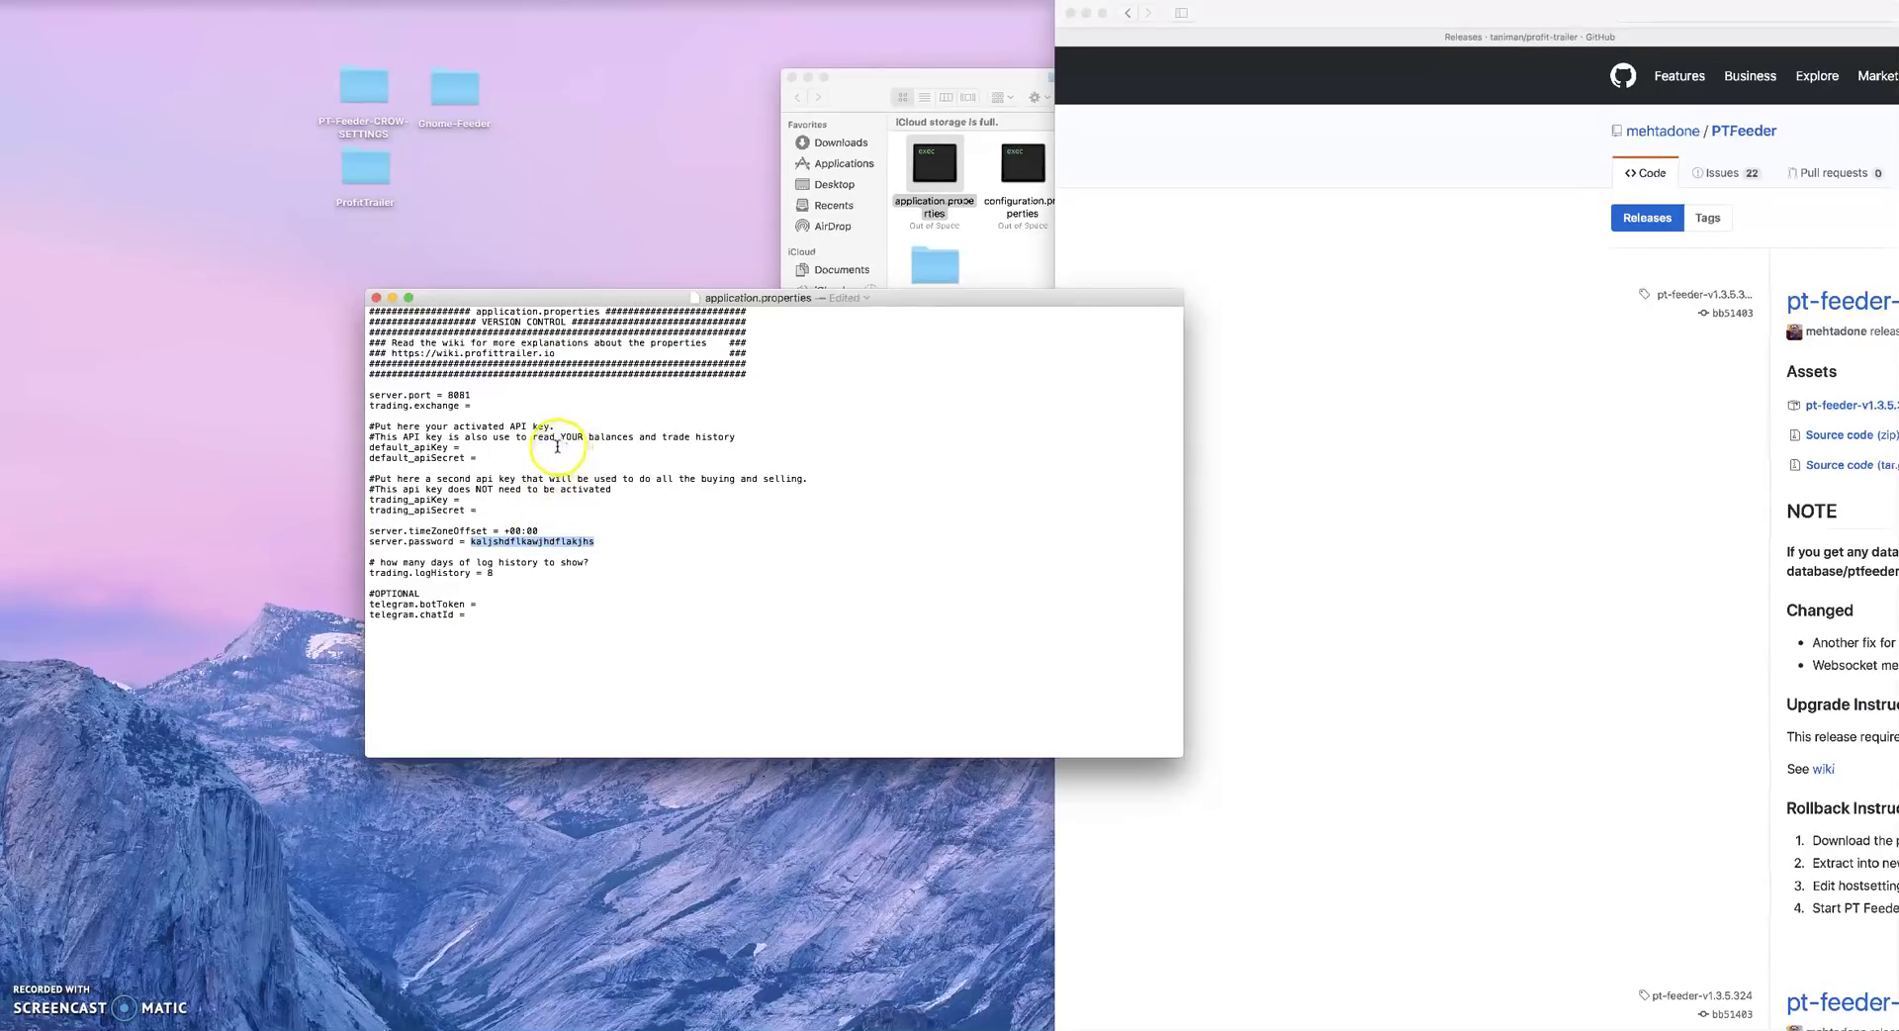
pyautogui.click(499, 571)
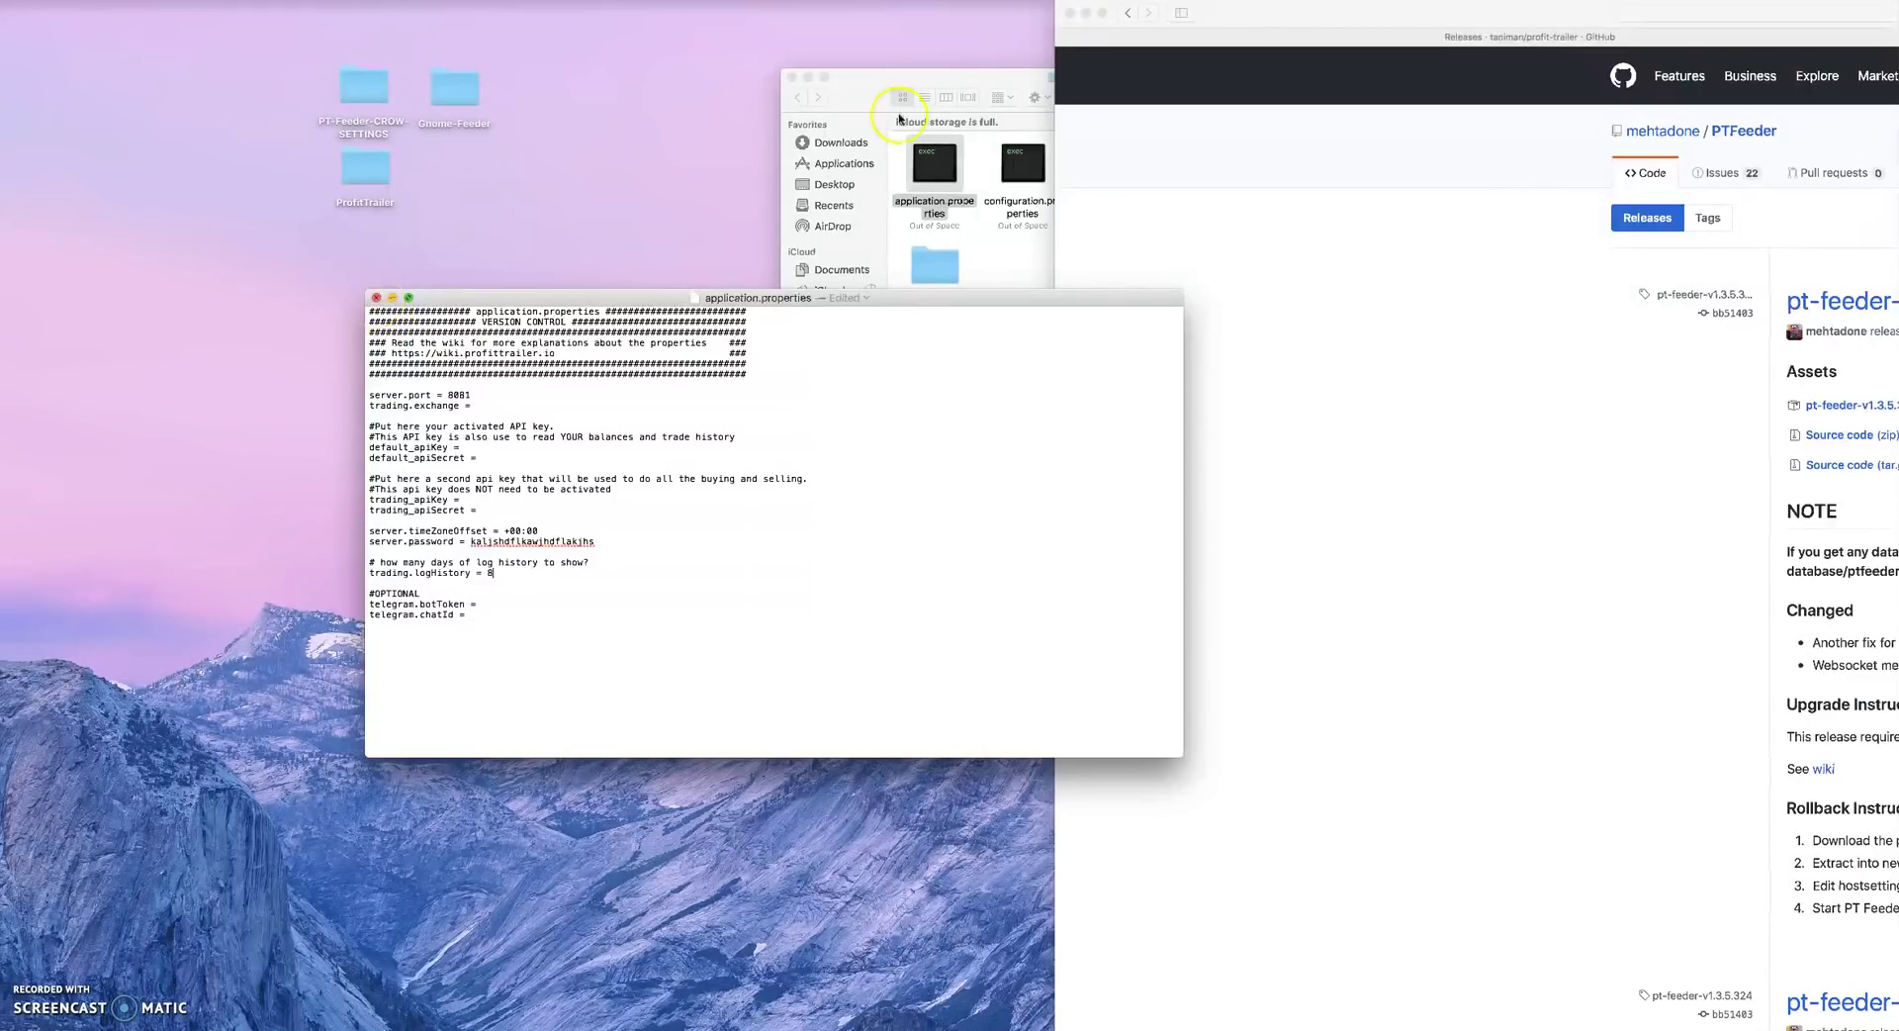
# Close the properties file and the ProfitTrailer-2 window, then open pt-feeder-v1-2 > config
pyautogui.press('super+w')
pyautogui.click(824, 77)
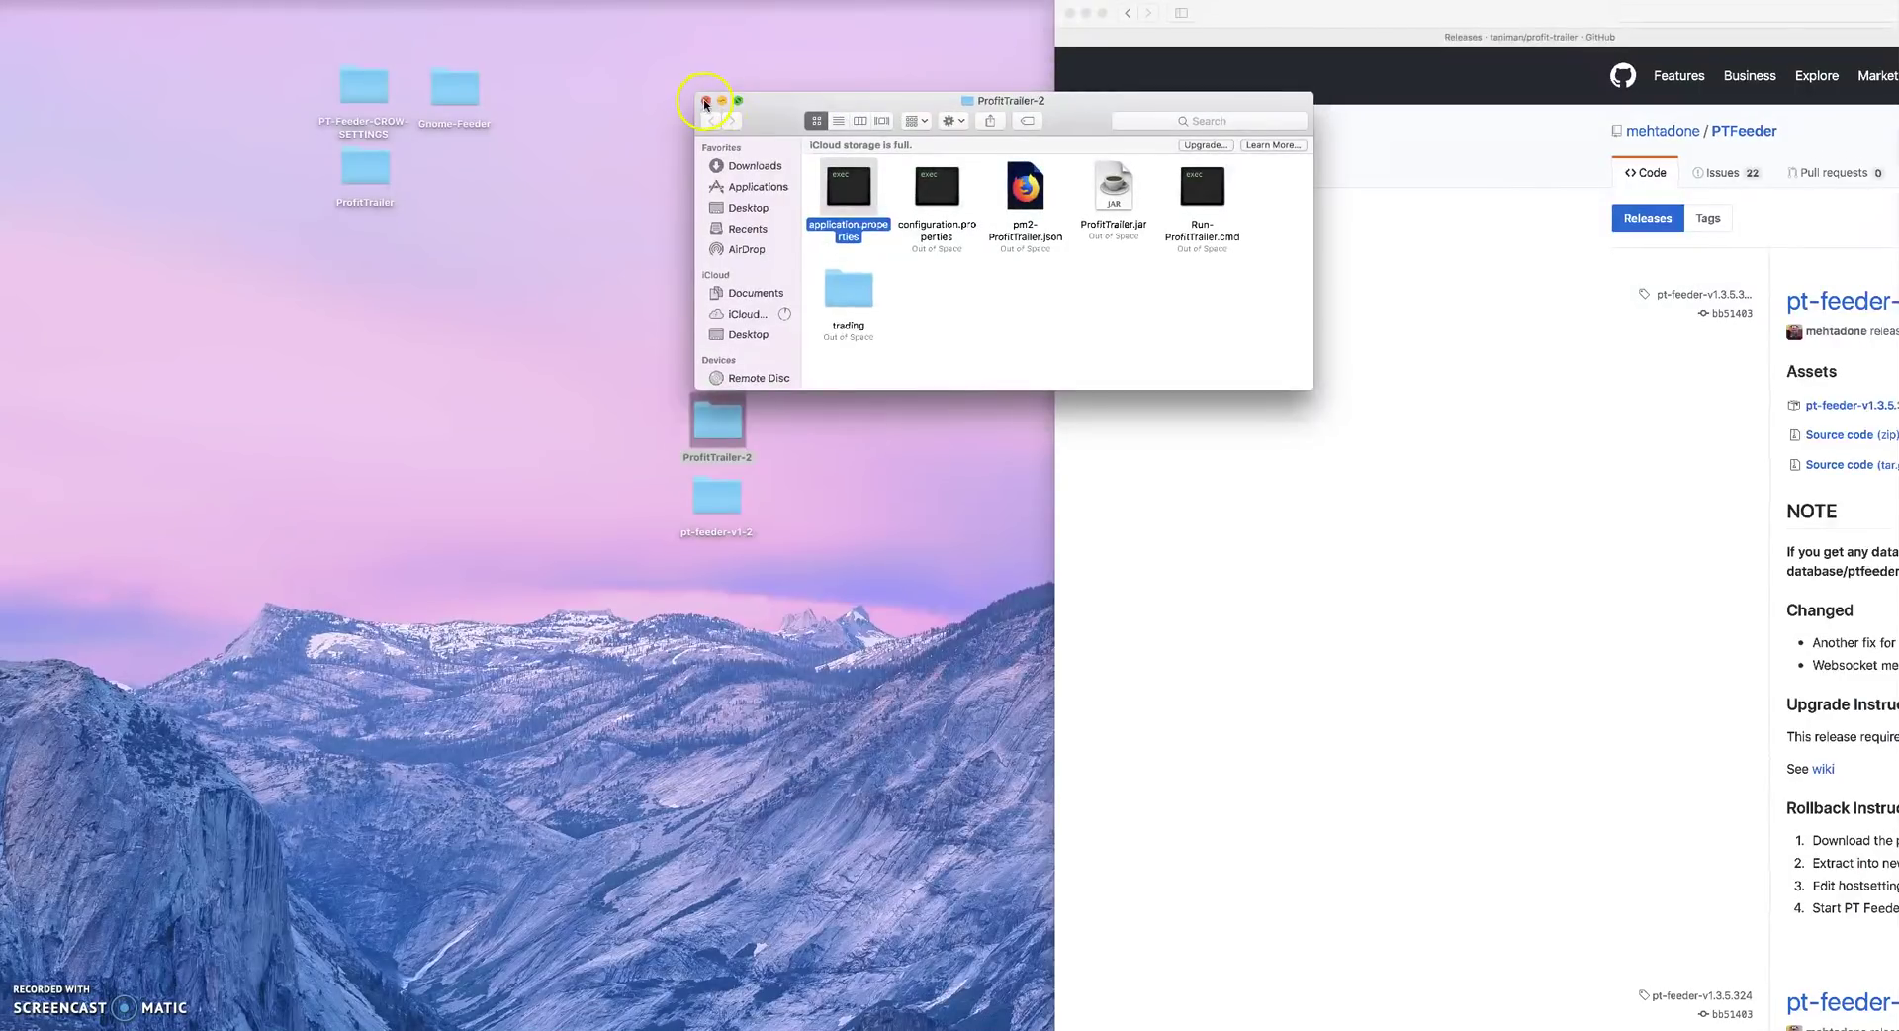
pyautogui.click(705, 101)
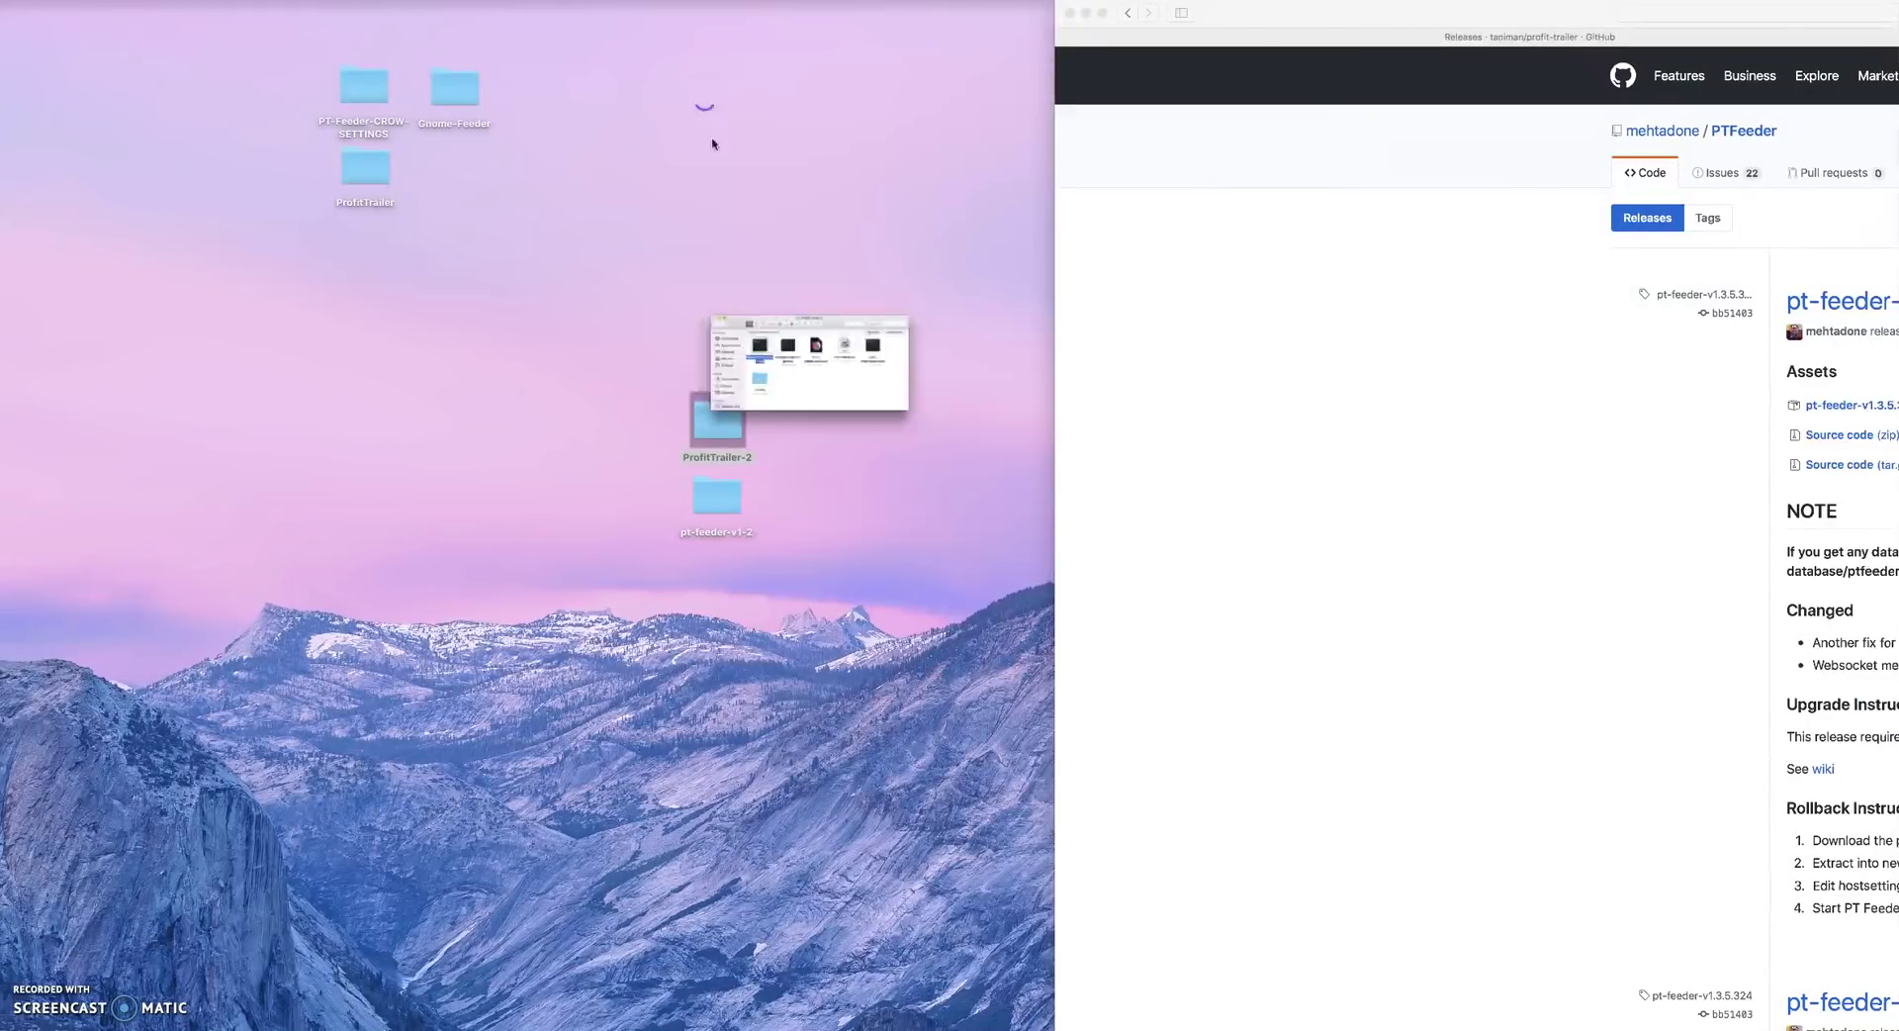
pyautogui.doubleClick(721, 505)
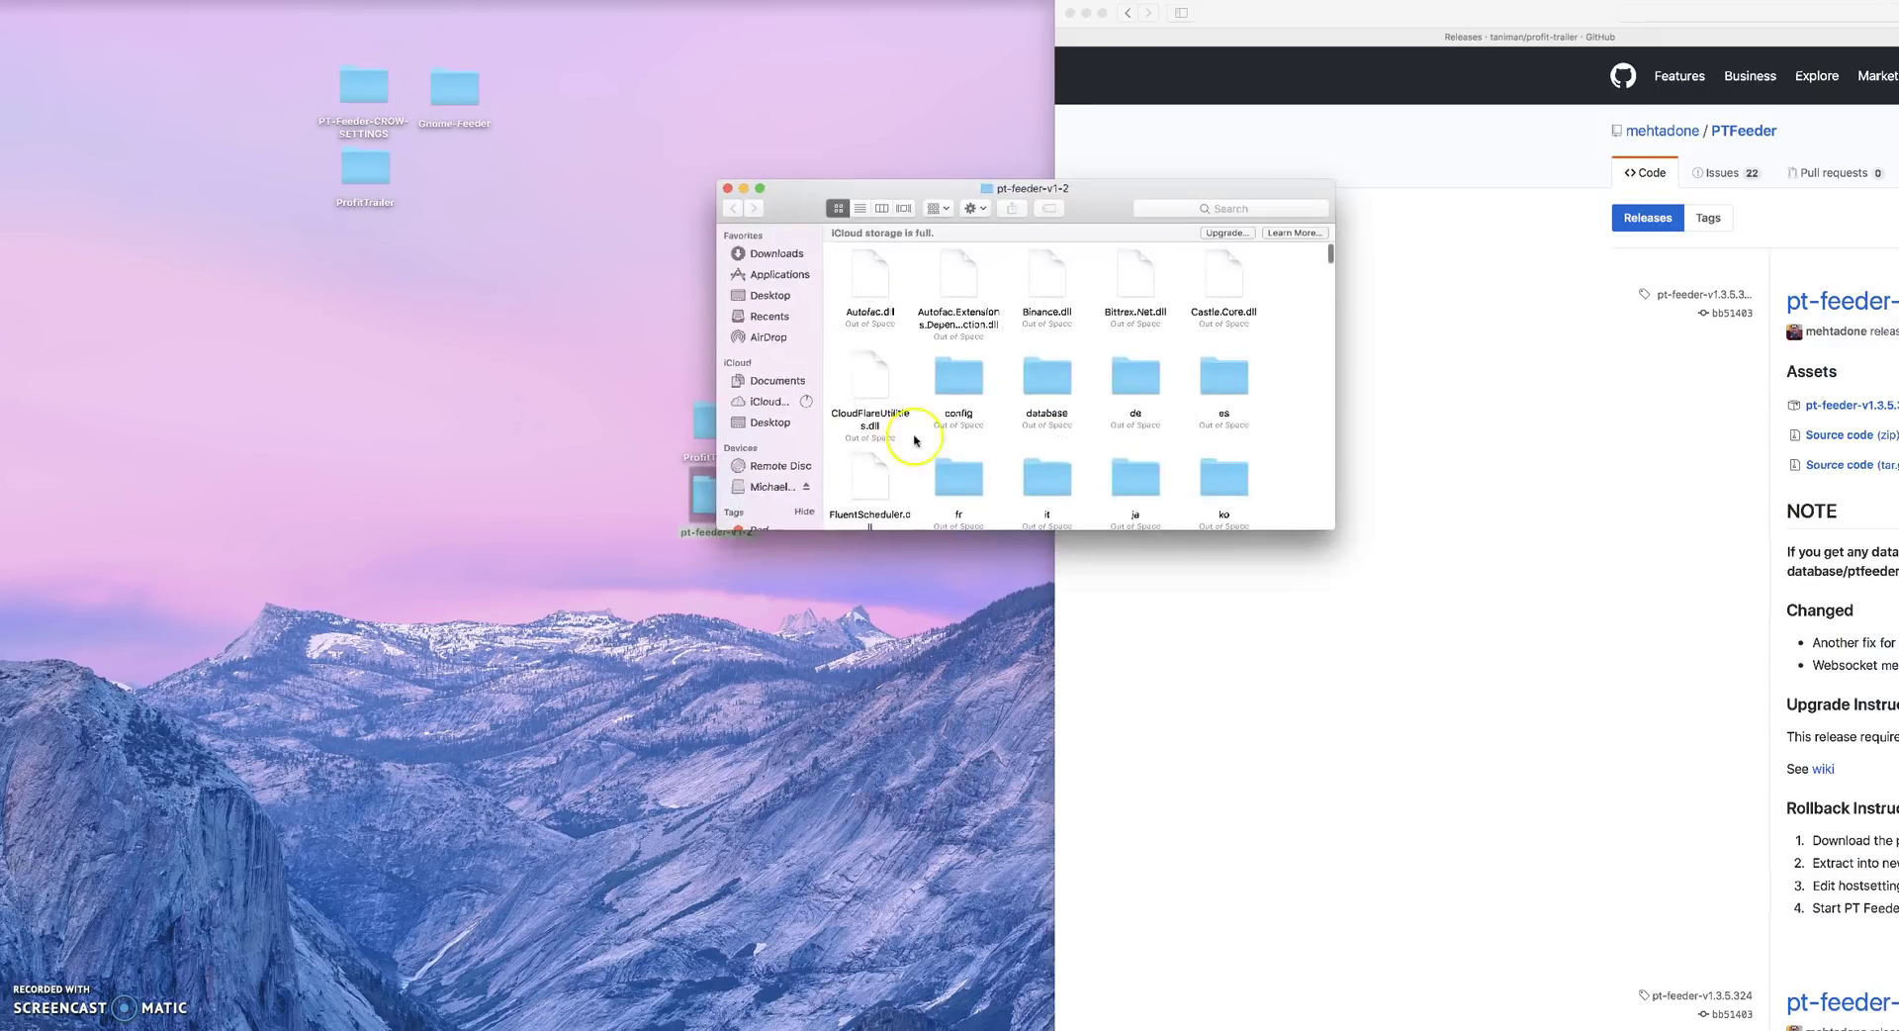
pyautogui.doubleClick(965, 377)
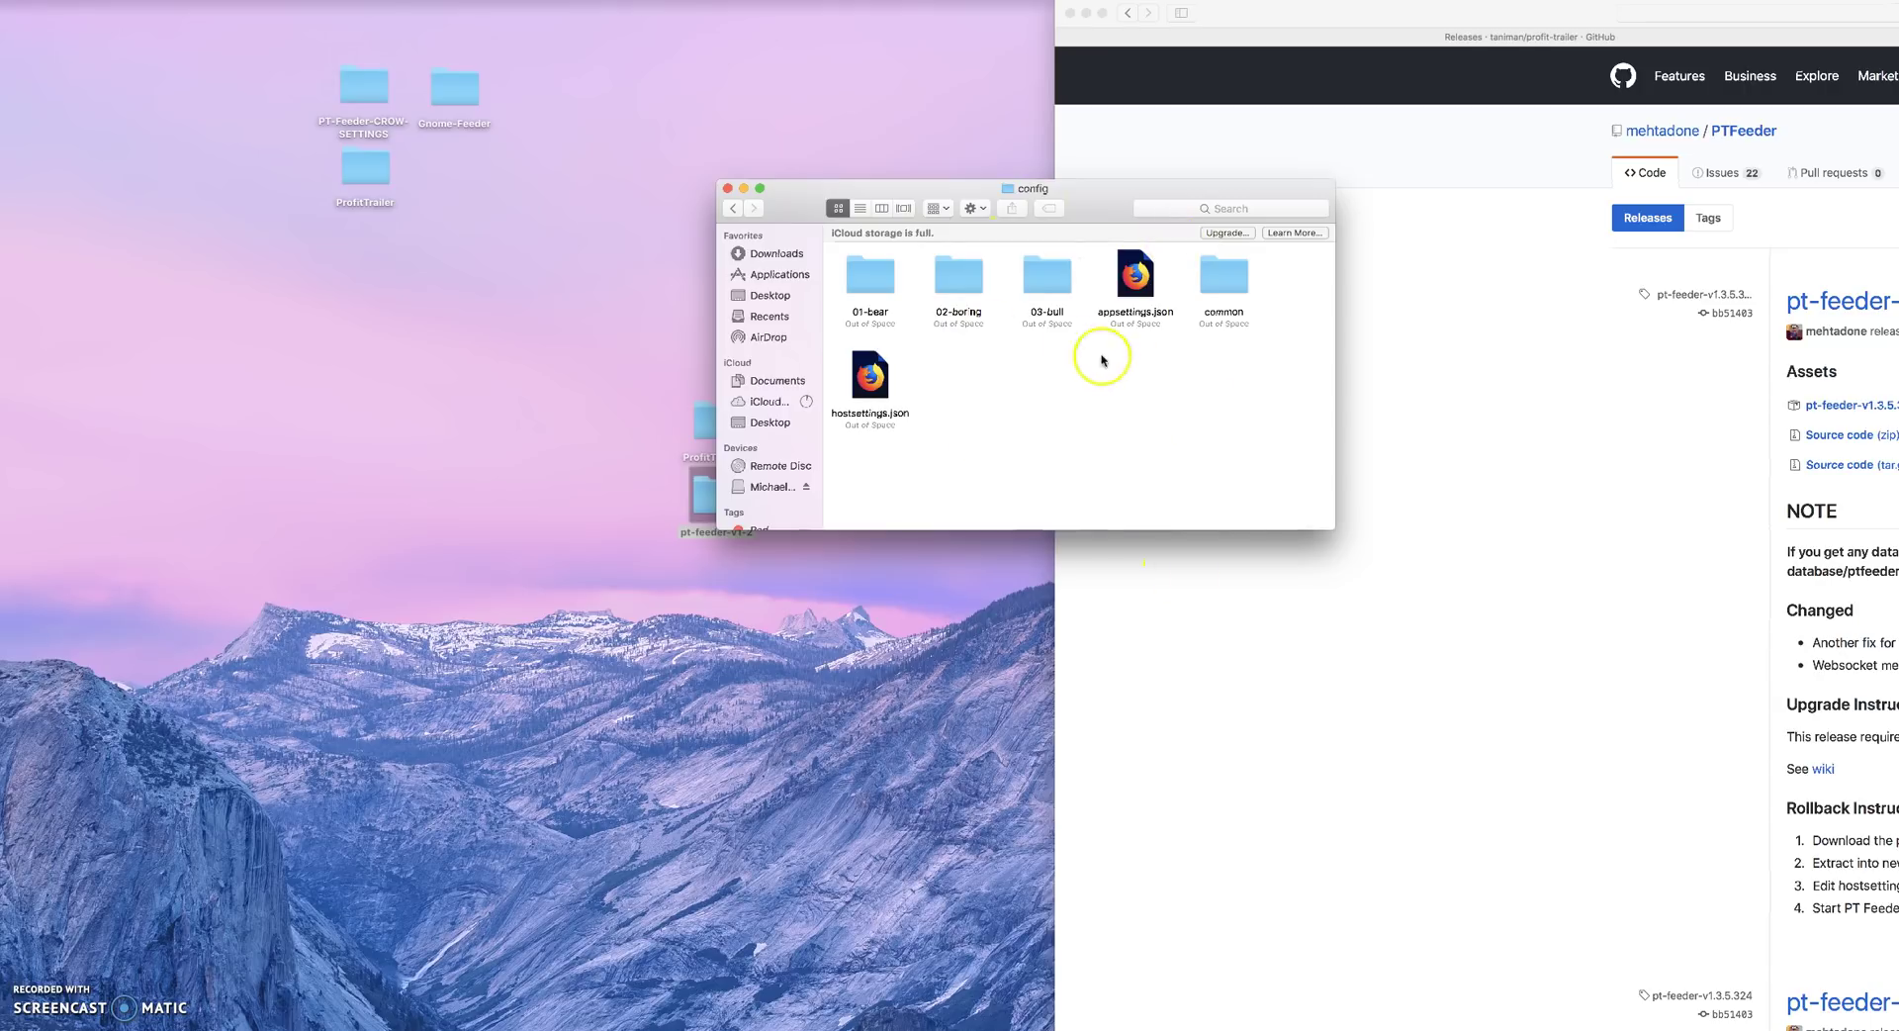
# Open hostsettings.json with TextEdit, select the PoloPairsLocation trading path, and move the window aside
pyautogui.rightClick(877, 364)
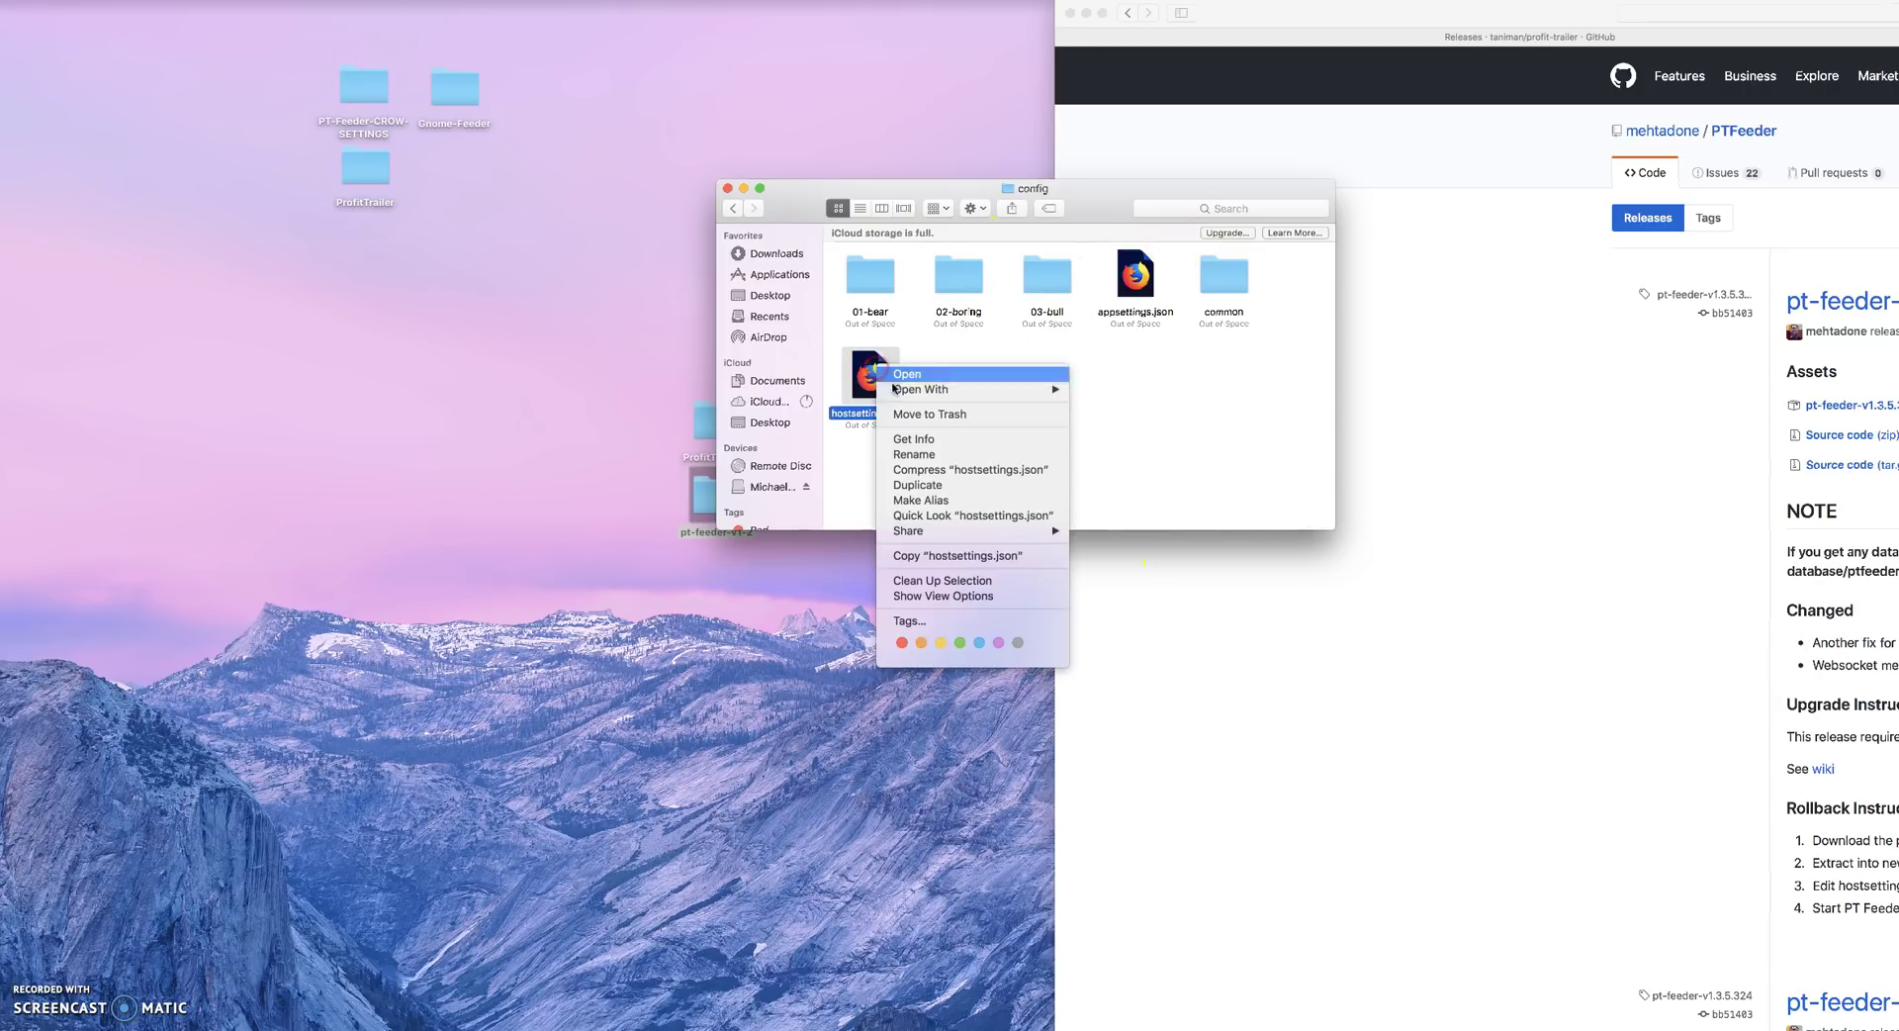
pyautogui.moveTo(911, 390)
pyautogui.click(1137, 433)
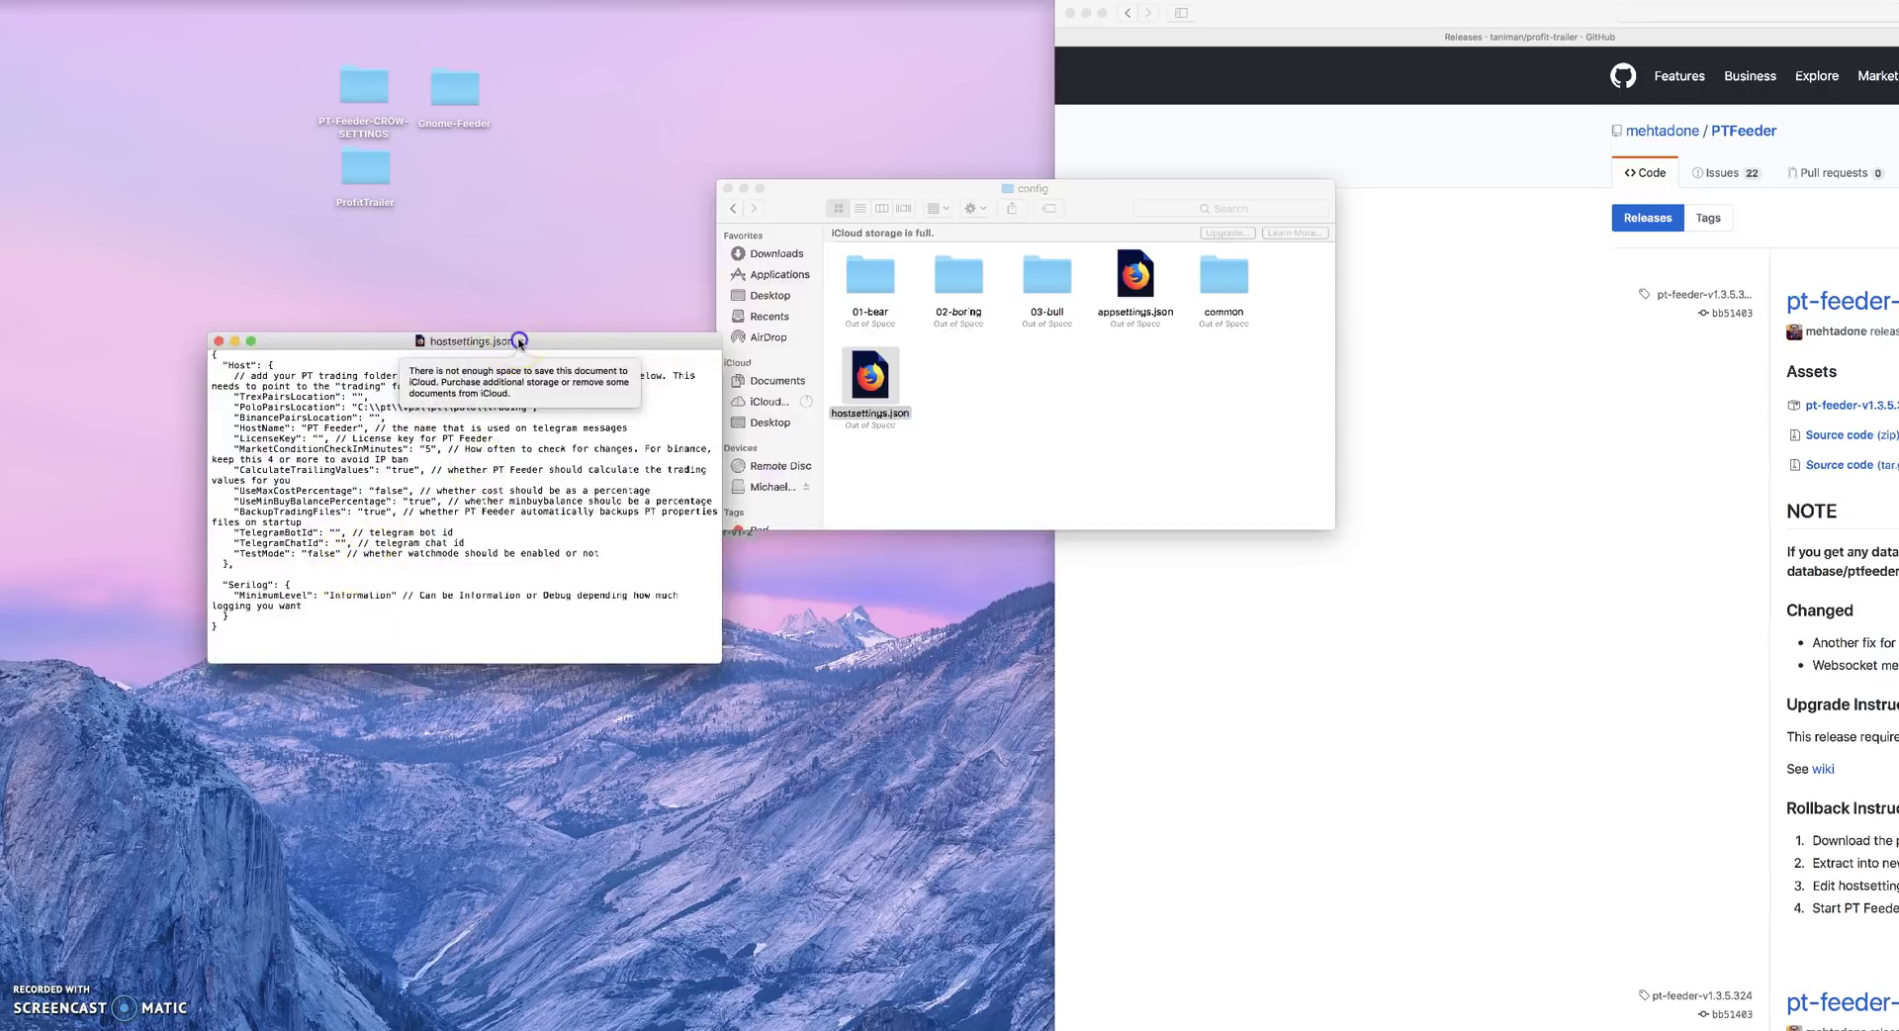
pyautogui.click(520, 341)
pyautogui.click(519, 342)
pyautogui.click(529, 407)
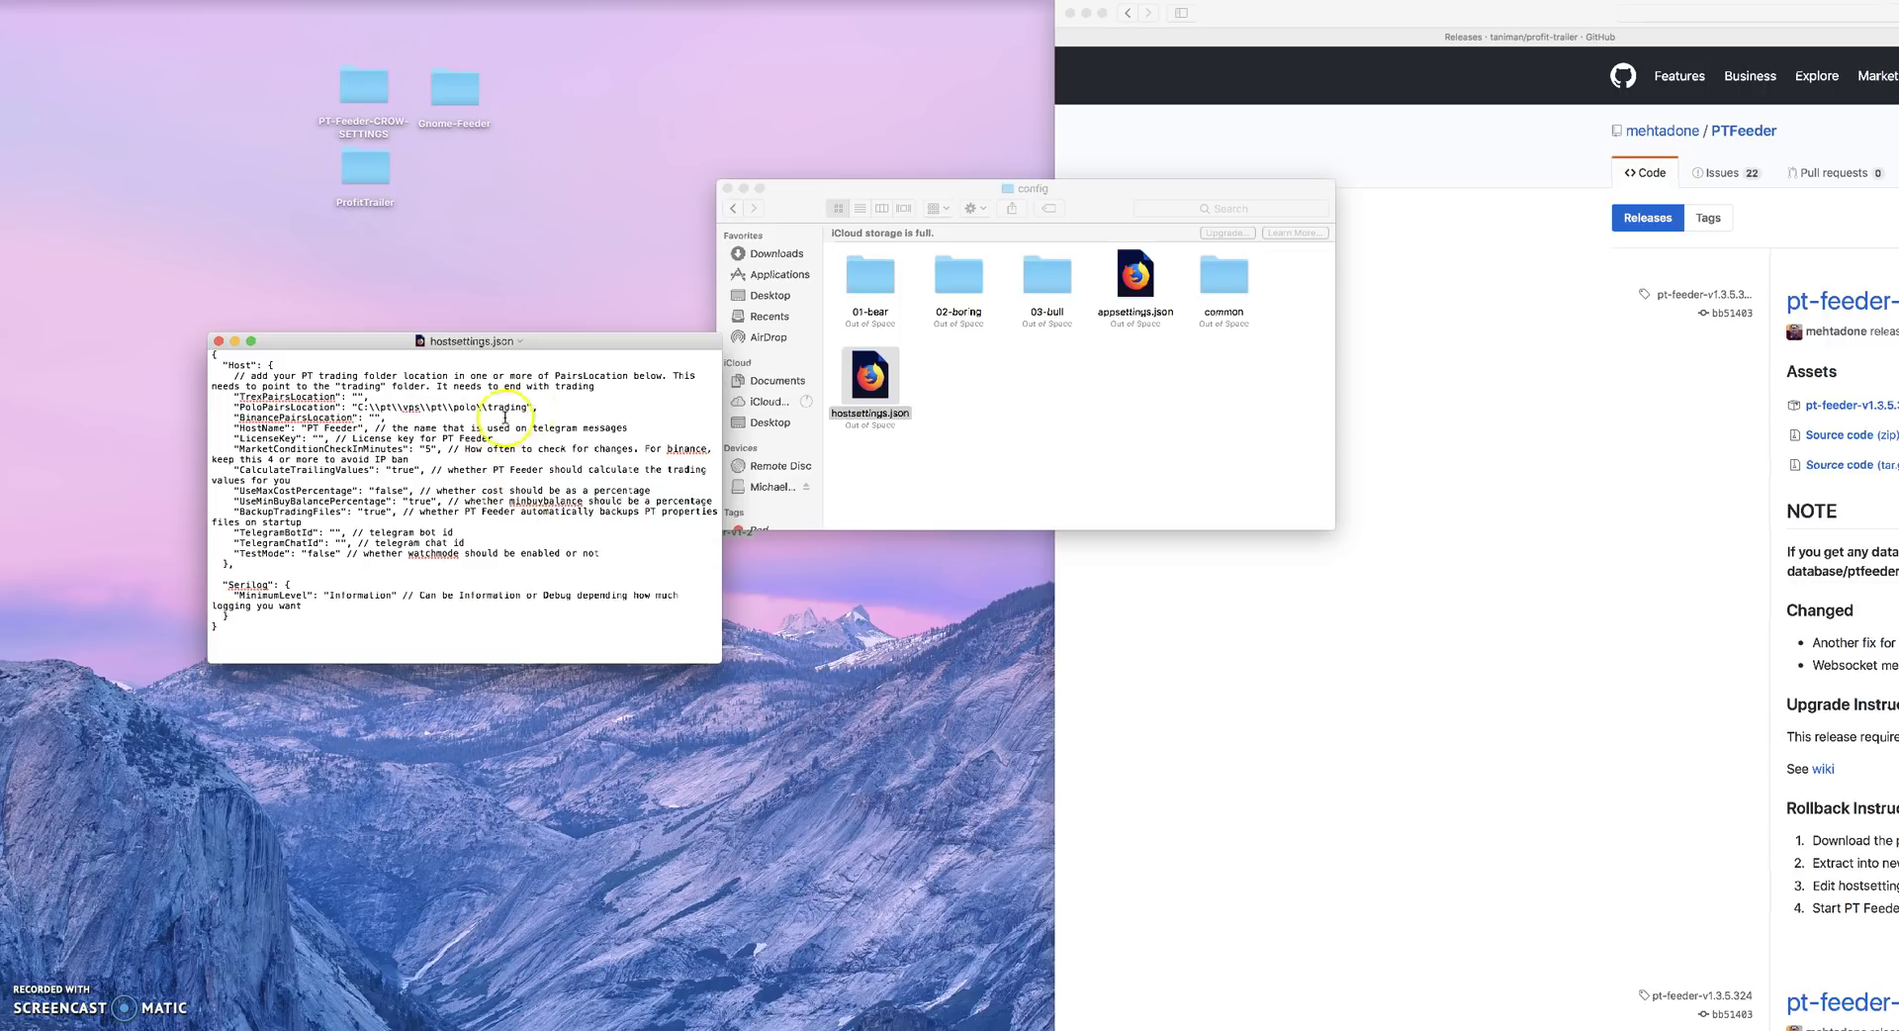
pyautogui.moveTo(528, 407); pyautogui.dragTo(362, 403)
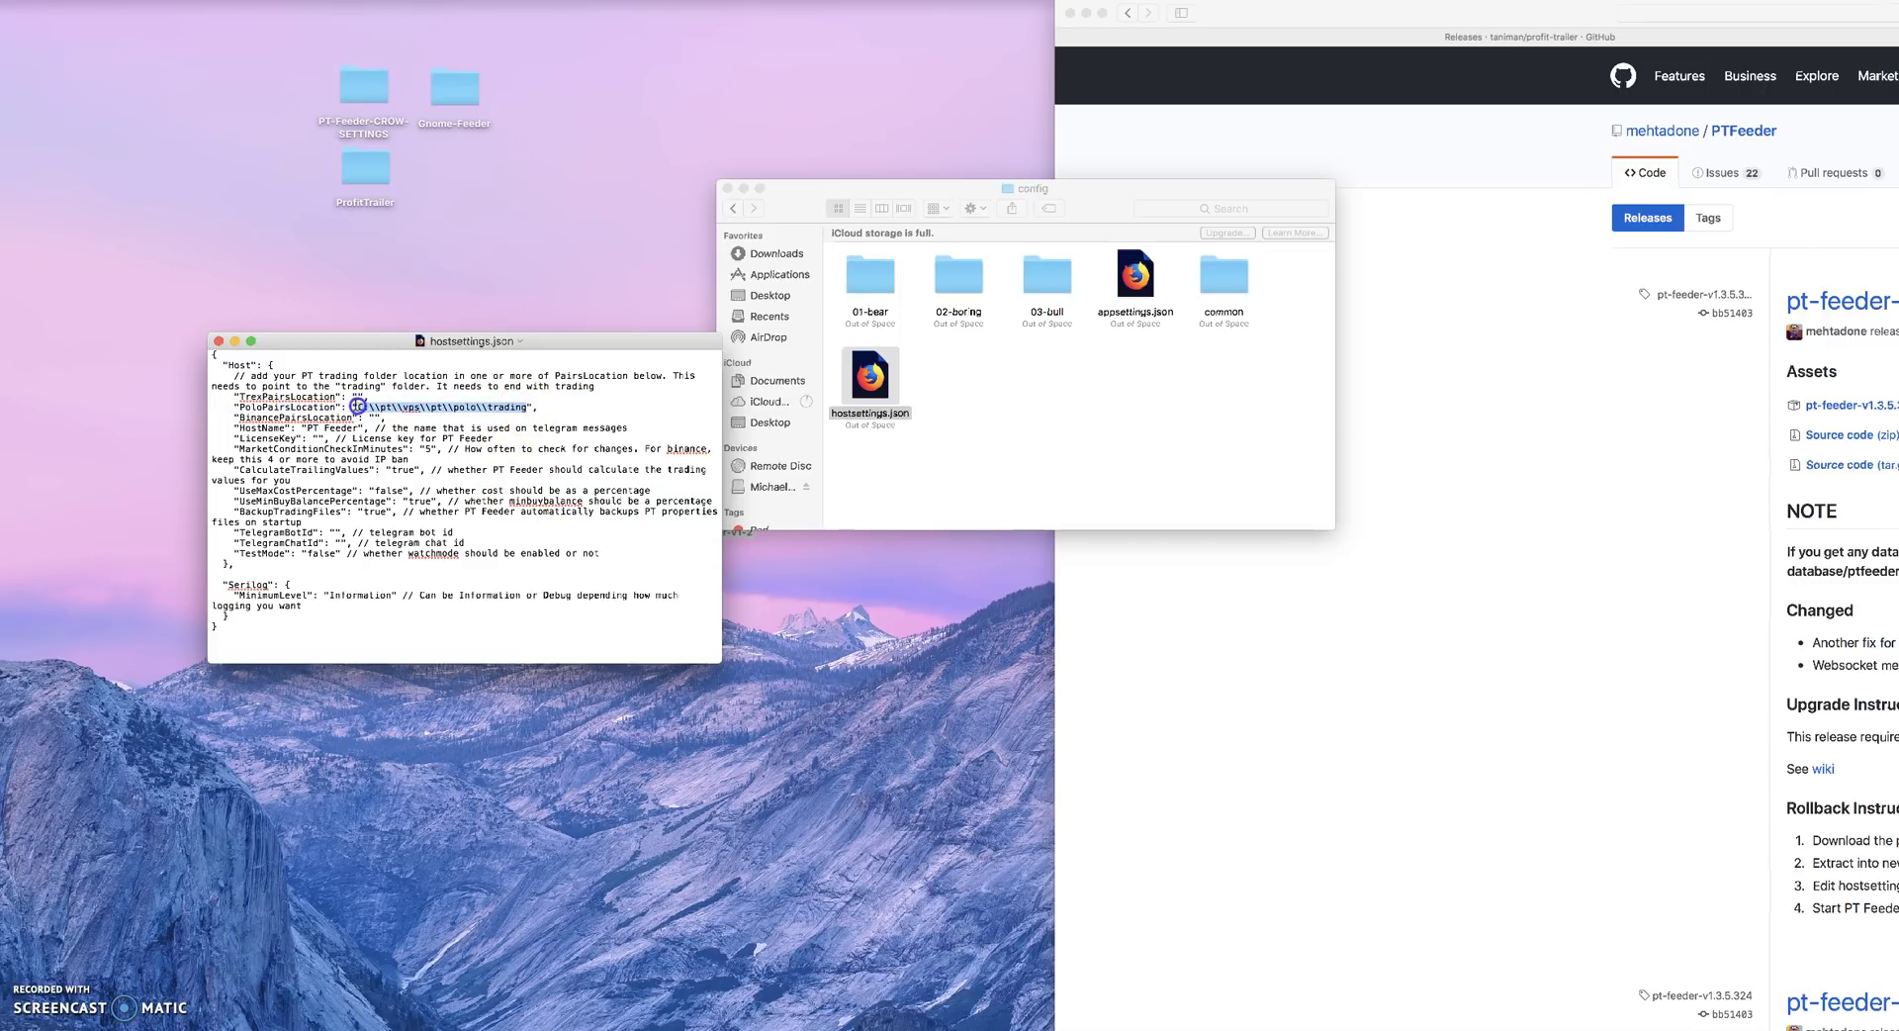
pyautogui.moveTo(391, 333); pyautogui.dragTo(934, 293)
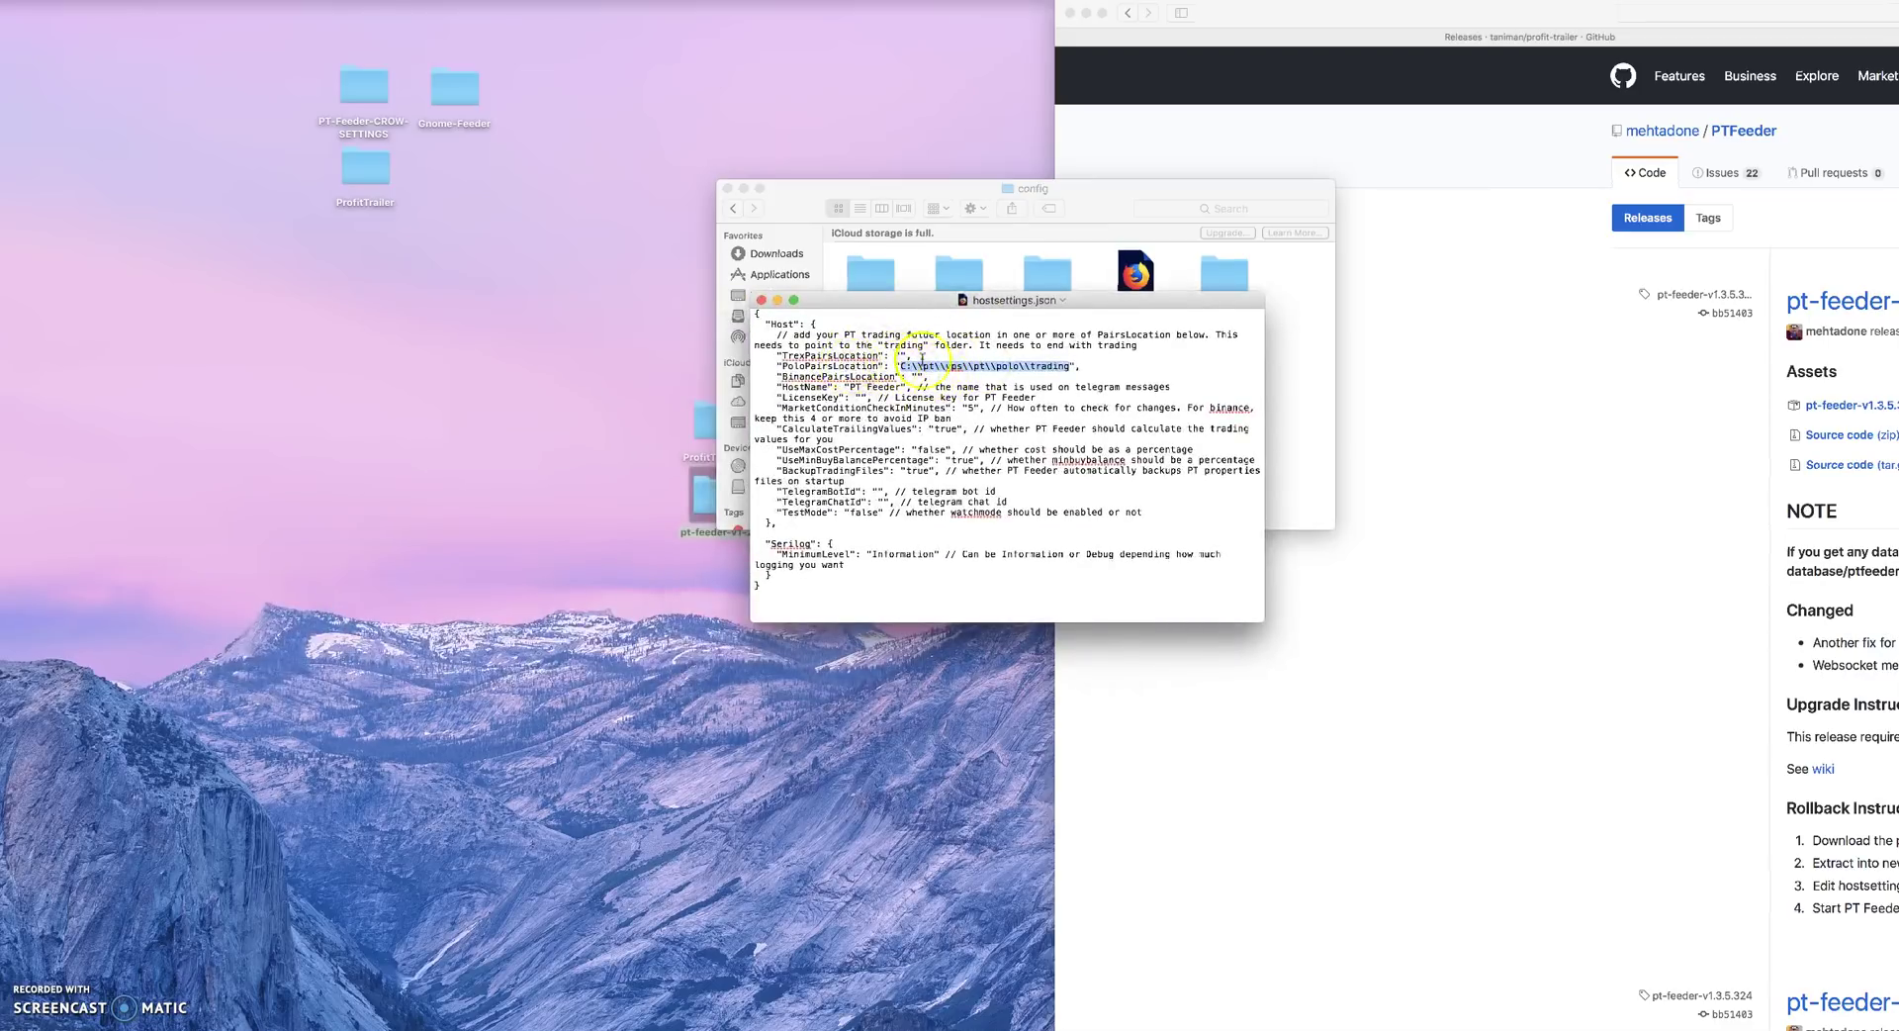
# Open ProfitTrailer-2 and arrange it beside the config and hostsettings.json windows, tidying desktop folders
pyautogui.moveTo(703, 423); pyautogui.dragTo(458, 458)
pyautogui.doubleClick(460, 458)
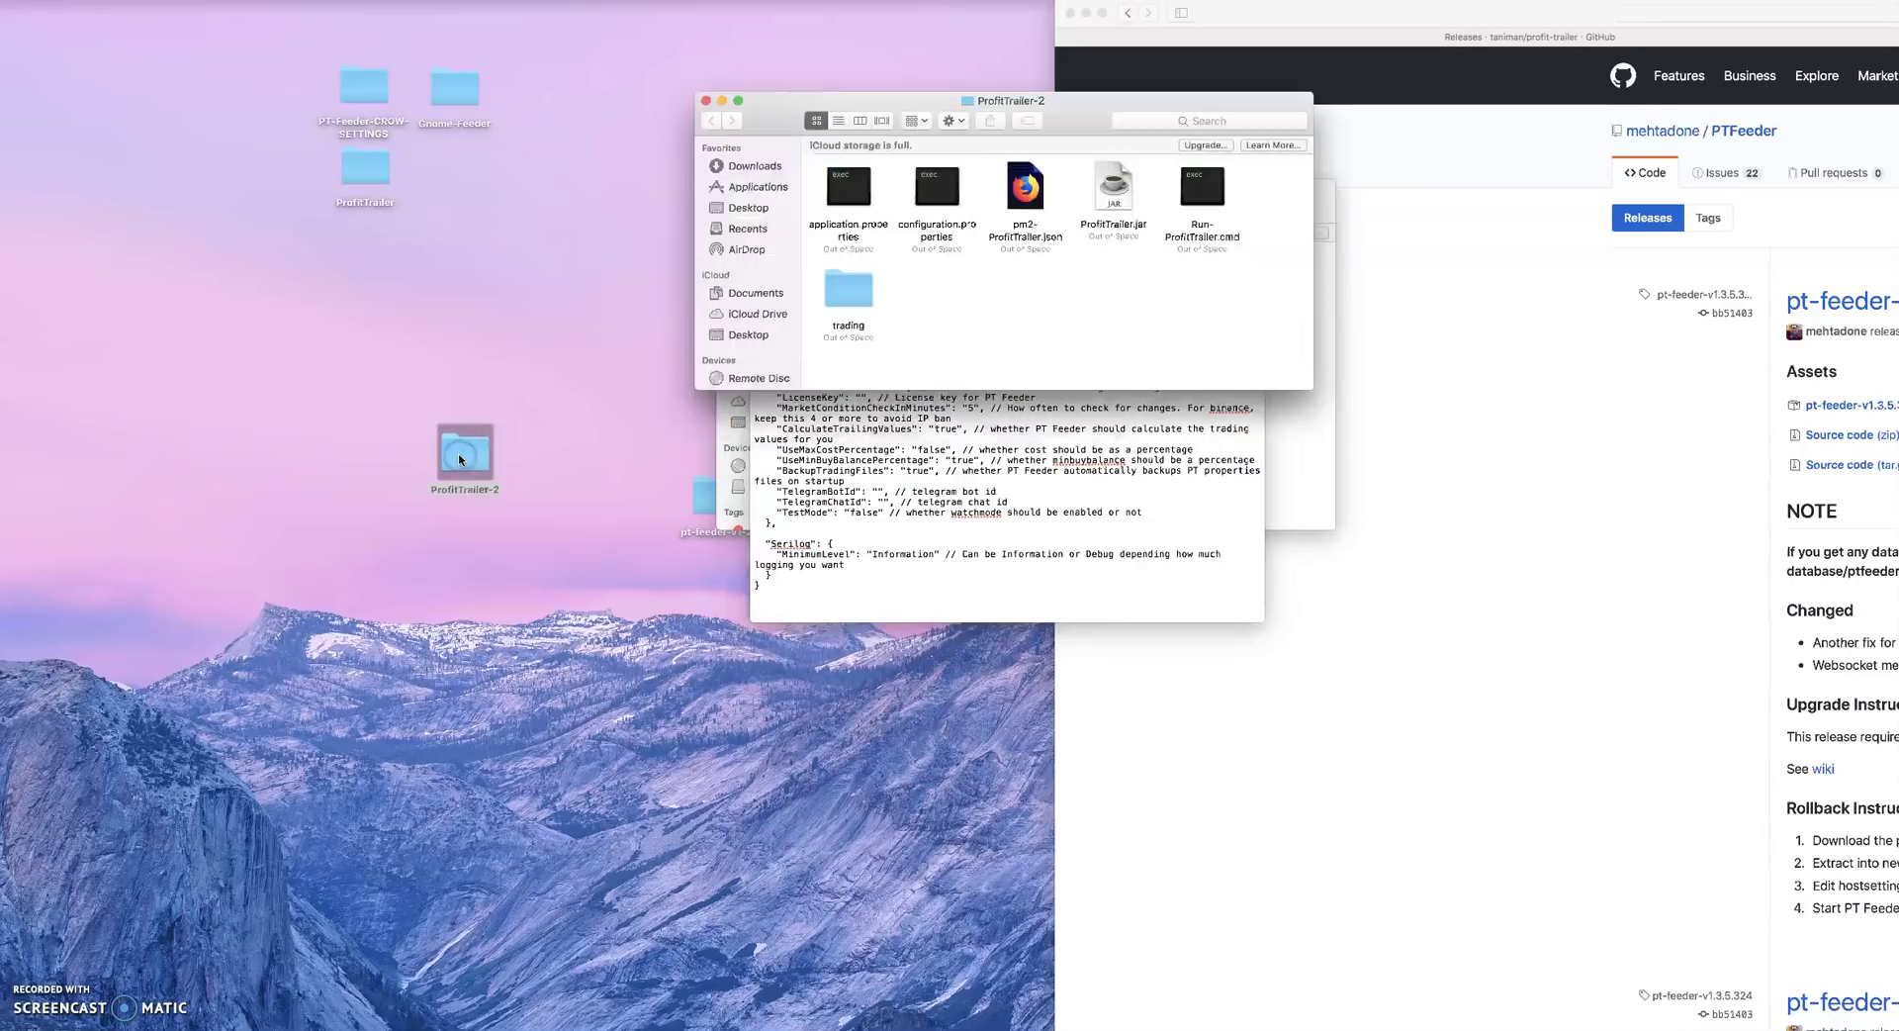
pyautogui.click(841, 291)
pyautogui.moveTo(1001, 92); pyautogui.dragTo(325, 158)
pyautogui.moveTo(874, 190); pyautogui.dragTo(1163, 90)
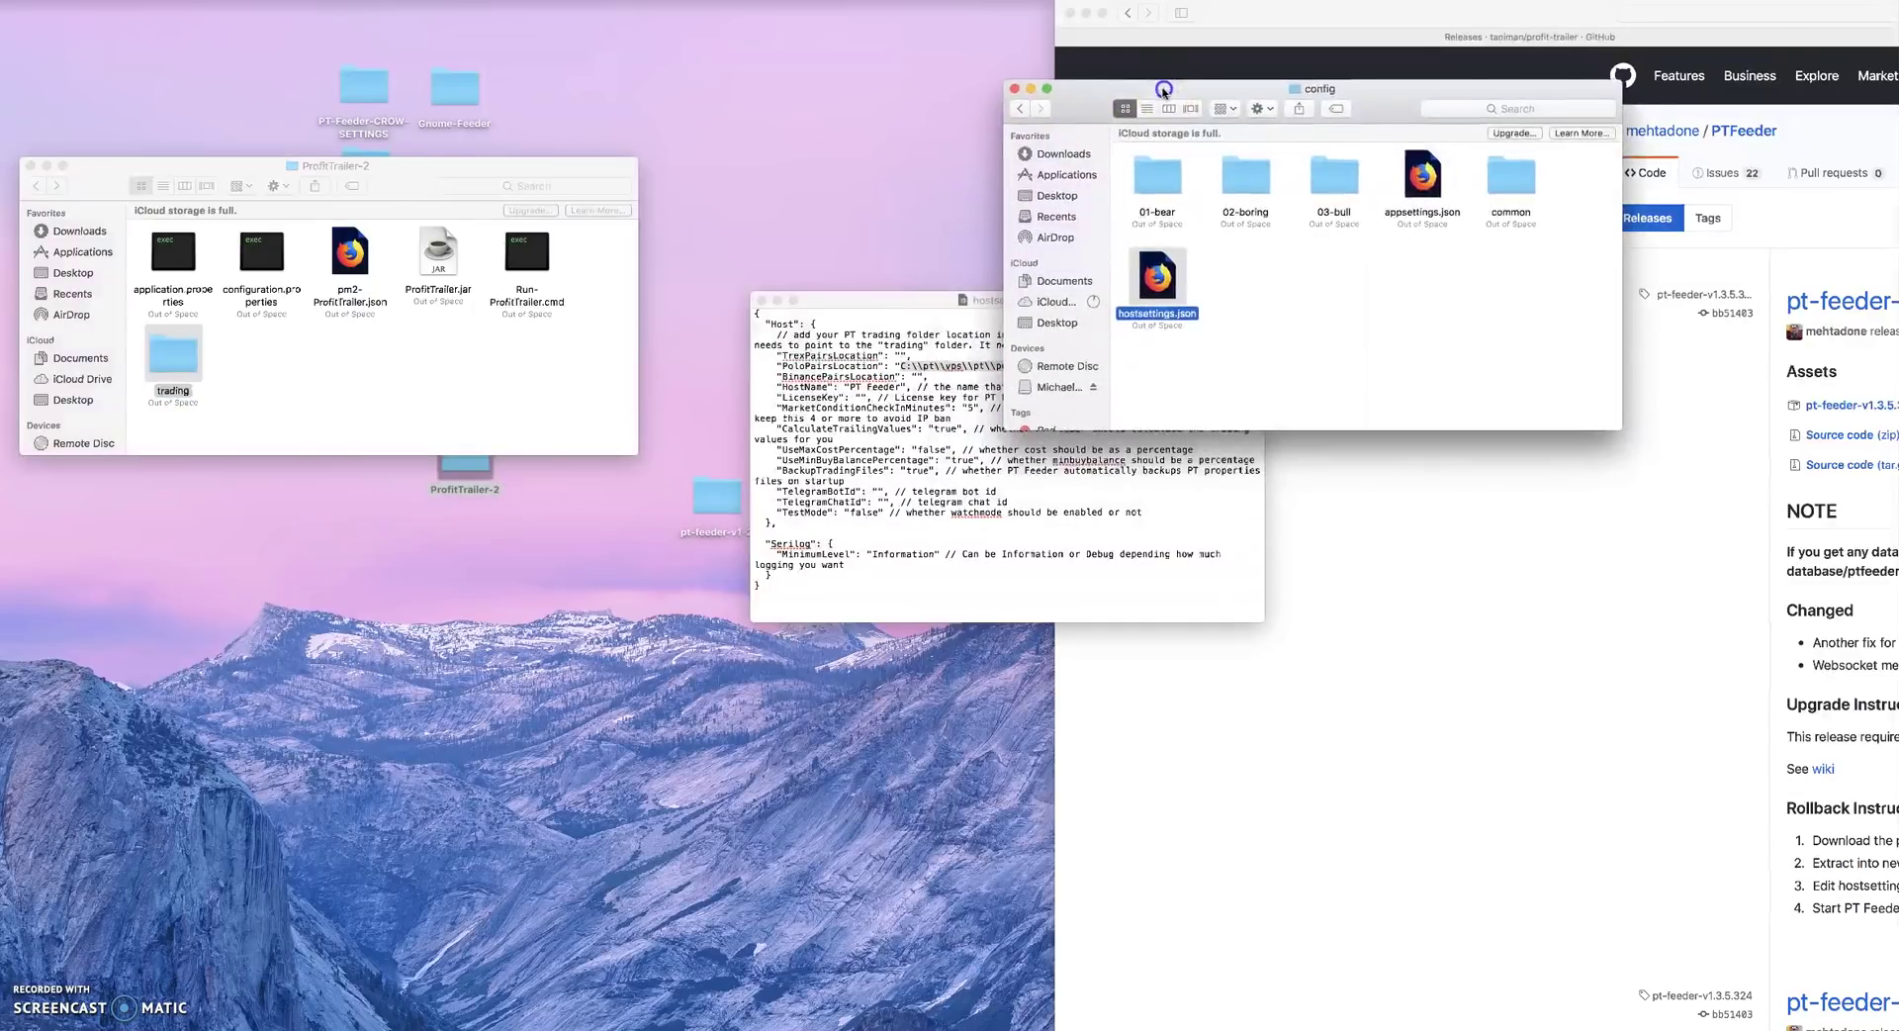
pyautogui.moveTo(902, 299); pyautogui.dragTo(1165, 451)
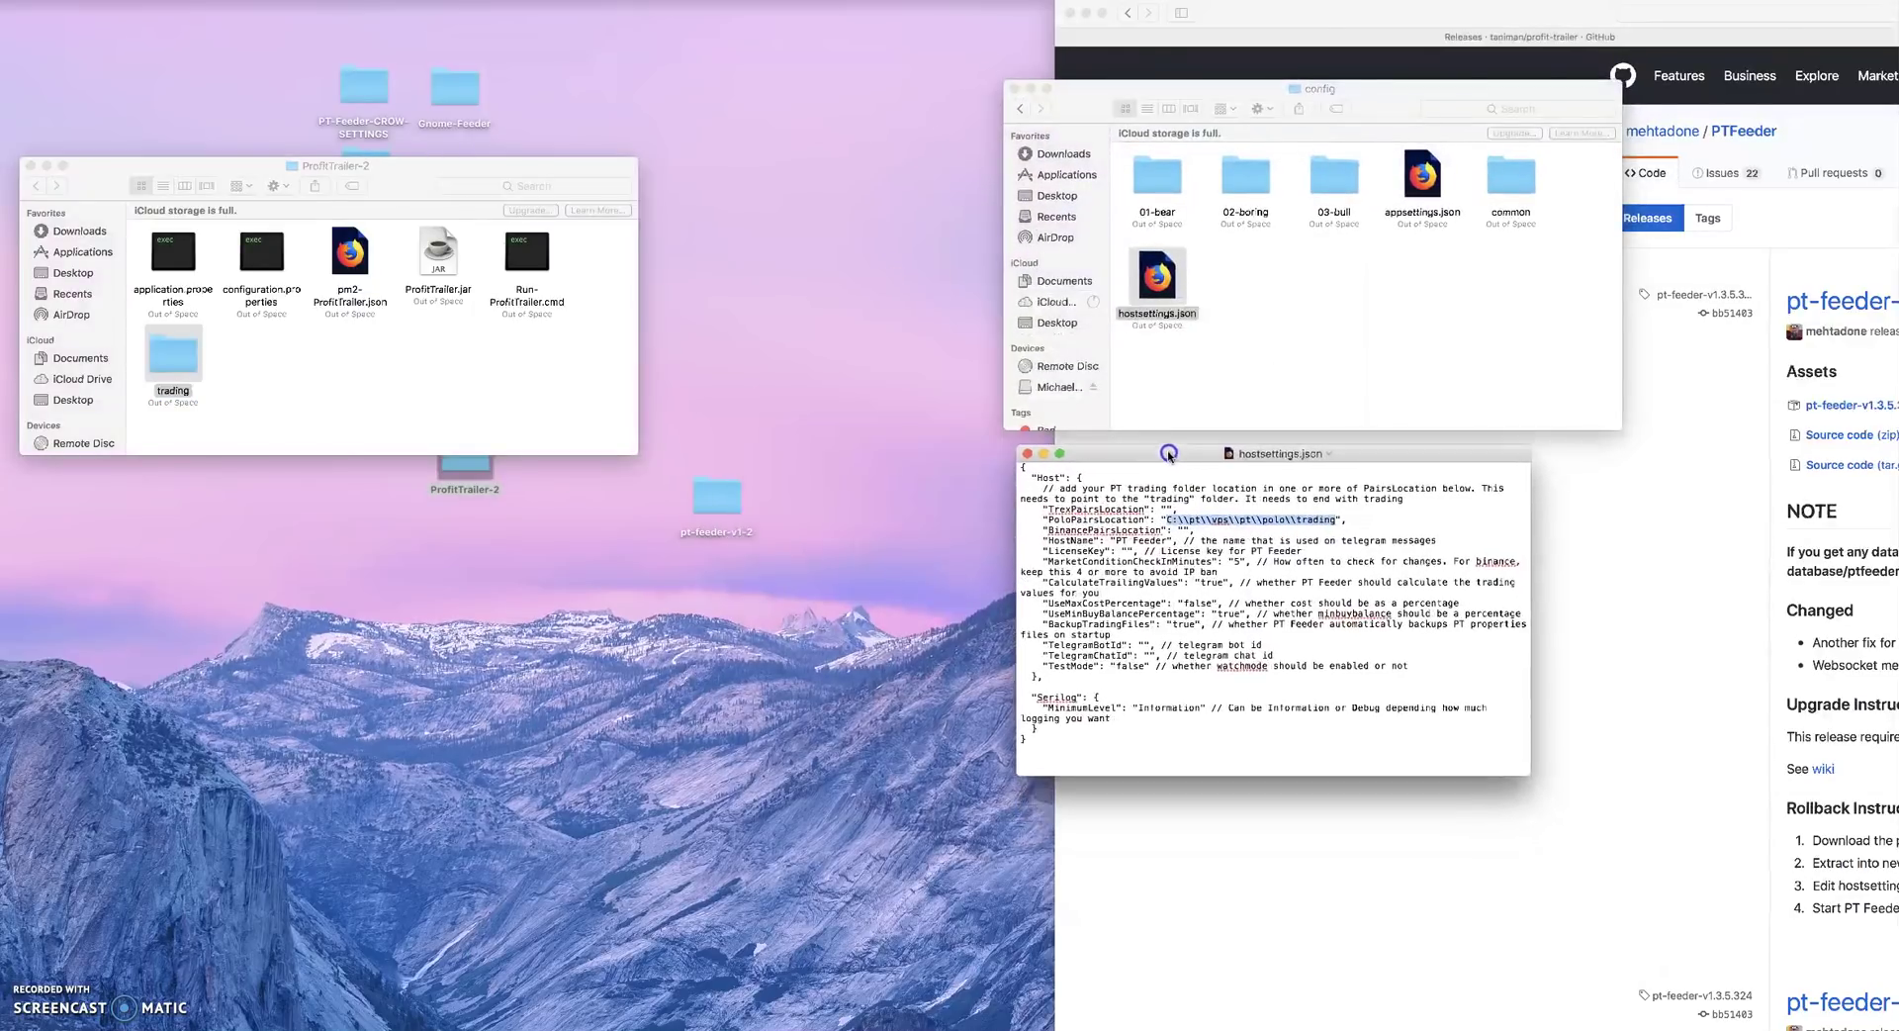
pyautogui.moveTo(684, 524); pyautogui.dragTo(866, 405)
pyautogui.moveTo(470, 476); pyautogui.dragTo(375, 566)
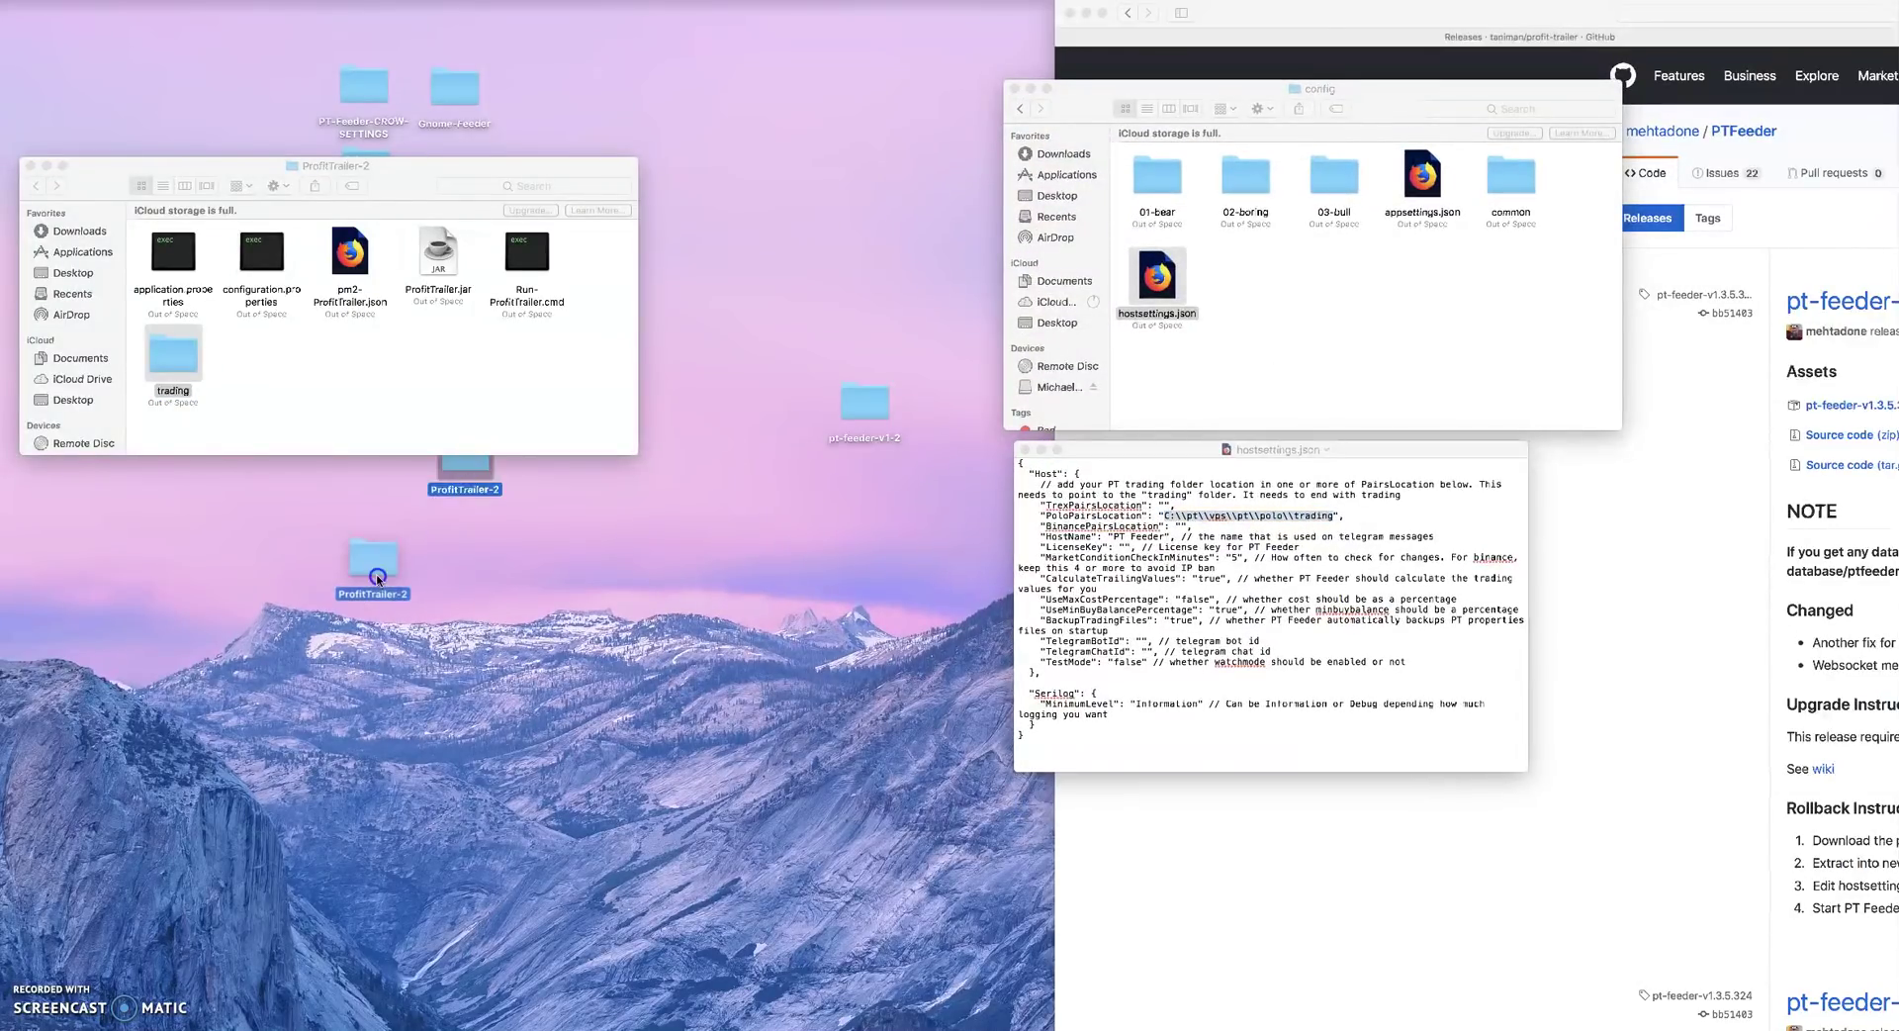
pyautogui.click(878, 440)
pyautogui.moveTo(880, 443); pyautogui.dragTo(884, 599)
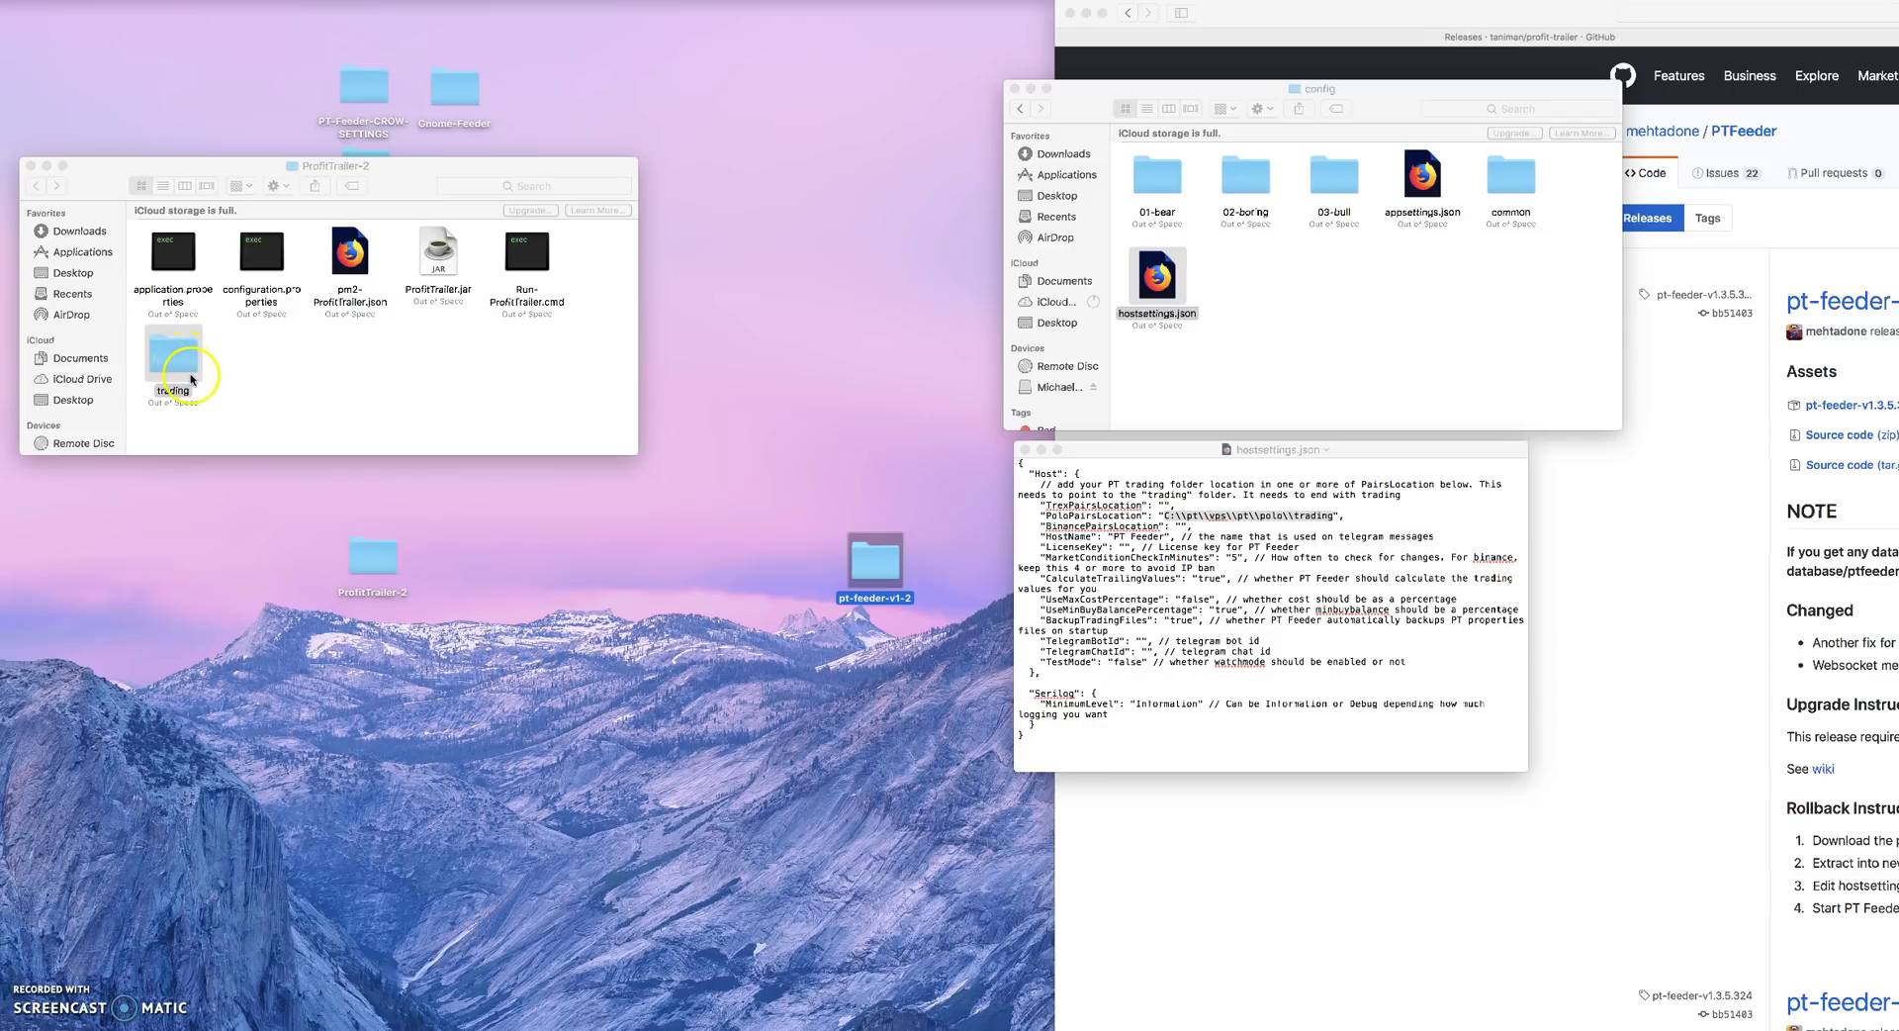
# Select the Windows trading path in hostsettings.json's PoloPairsLocation
pyautogui.click(1333, 516)
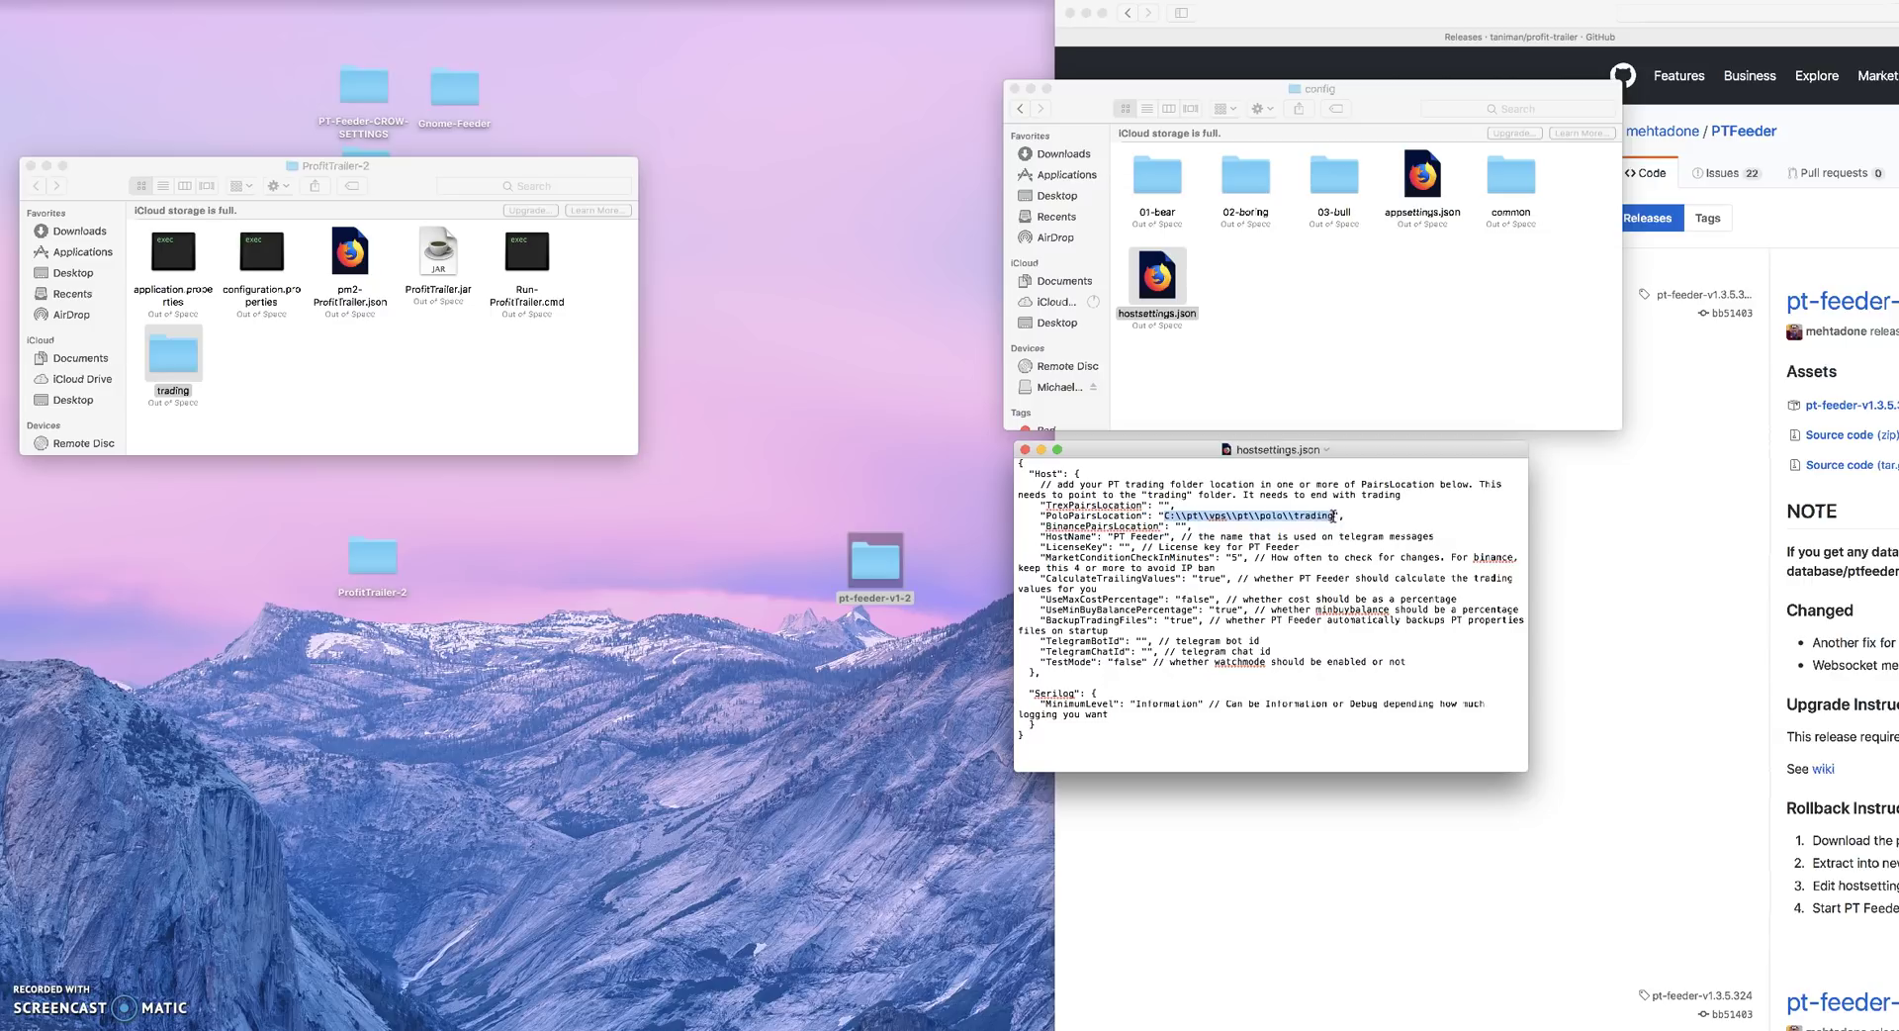
pyautogui.click(1190, 515)
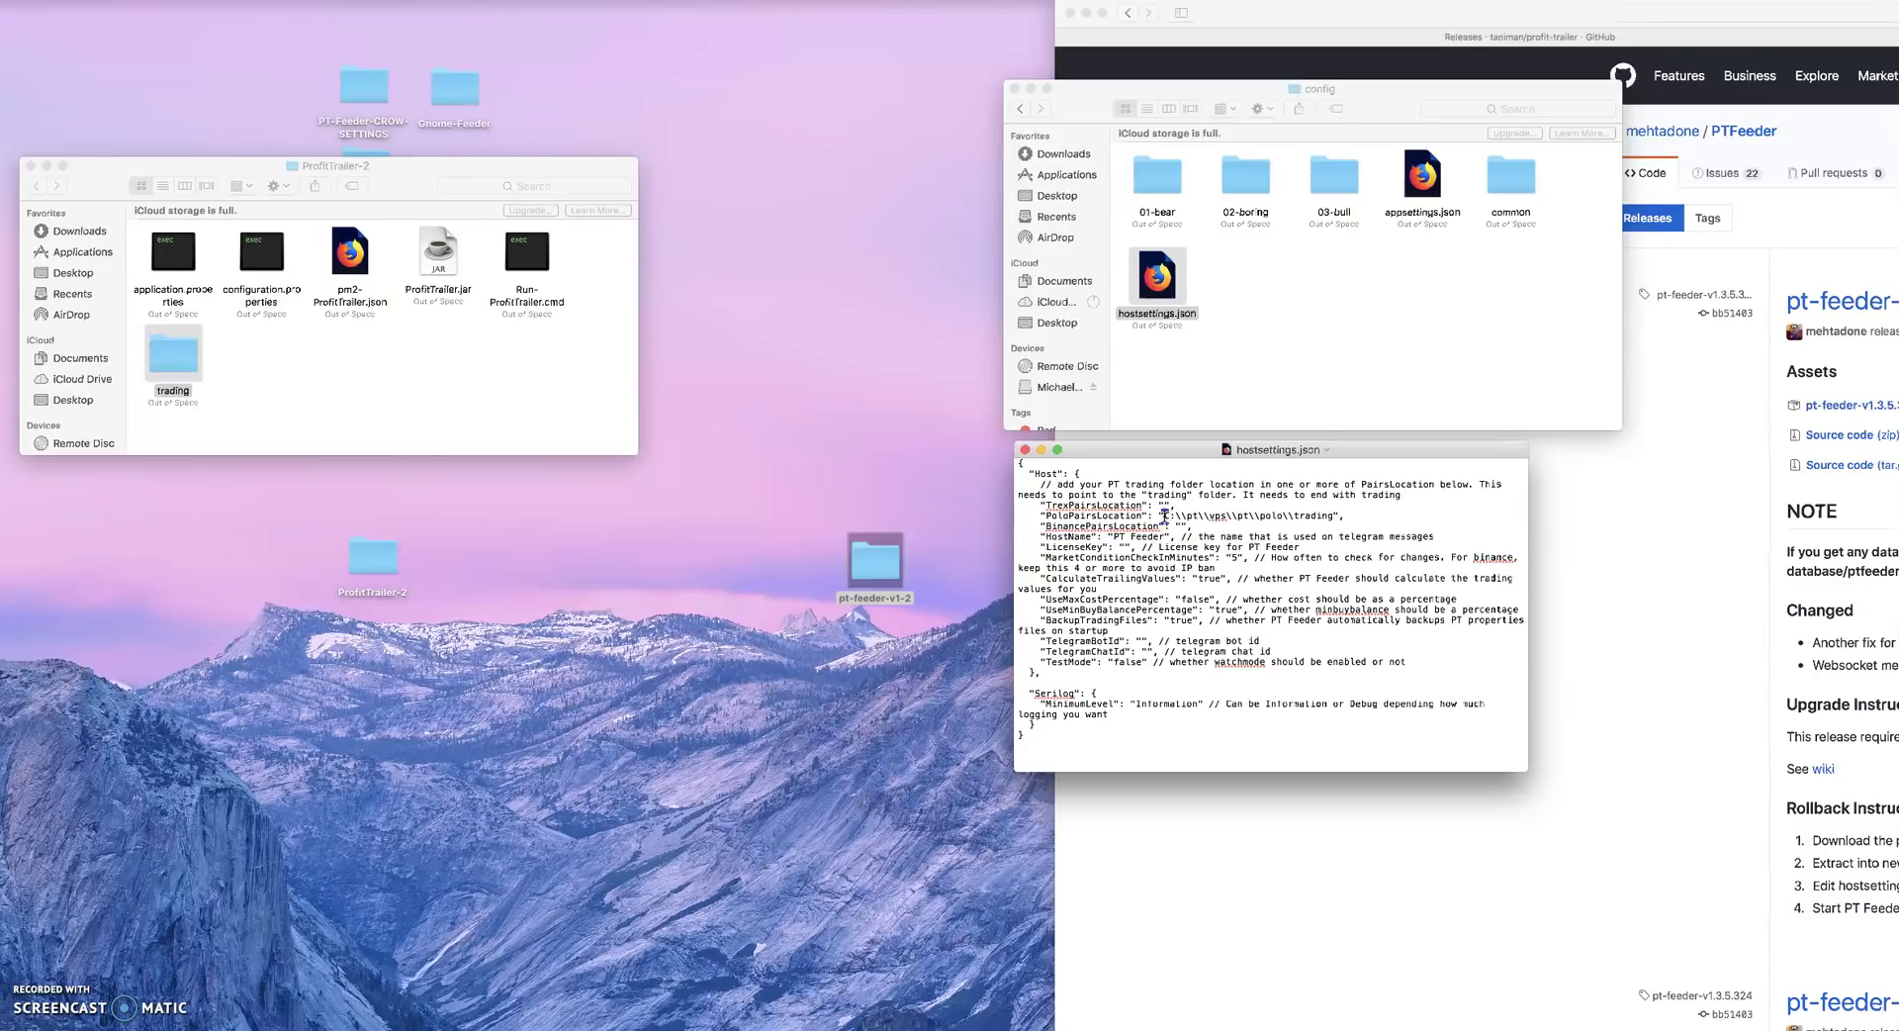
pyautogui.moveTo(1165, 515); pyautogui.dragTo(1341, 515)
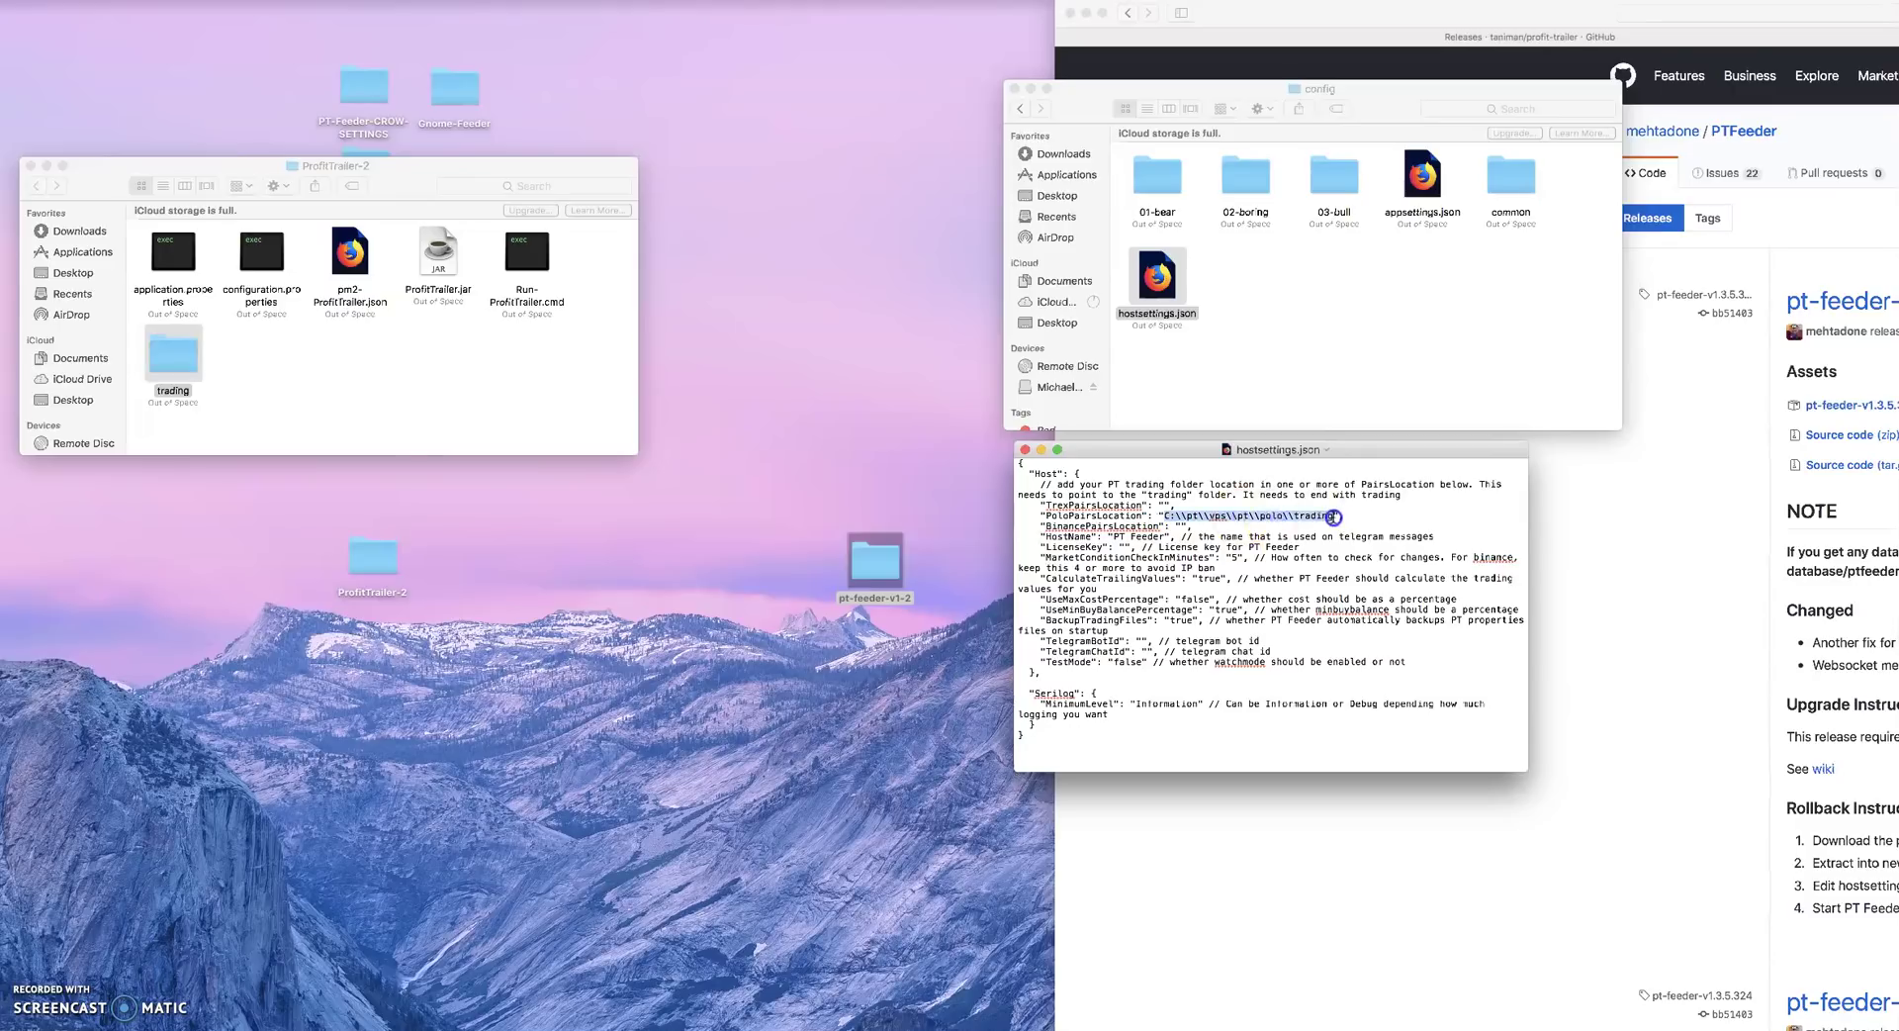
# Rewrite the PoloPairsLocation path to start with User/ and replace the rest with the pt placeholder
pyautogui.click(1176, 515)
pyautogui.press('BackSpace')
pyautogui.press('BackSpace')
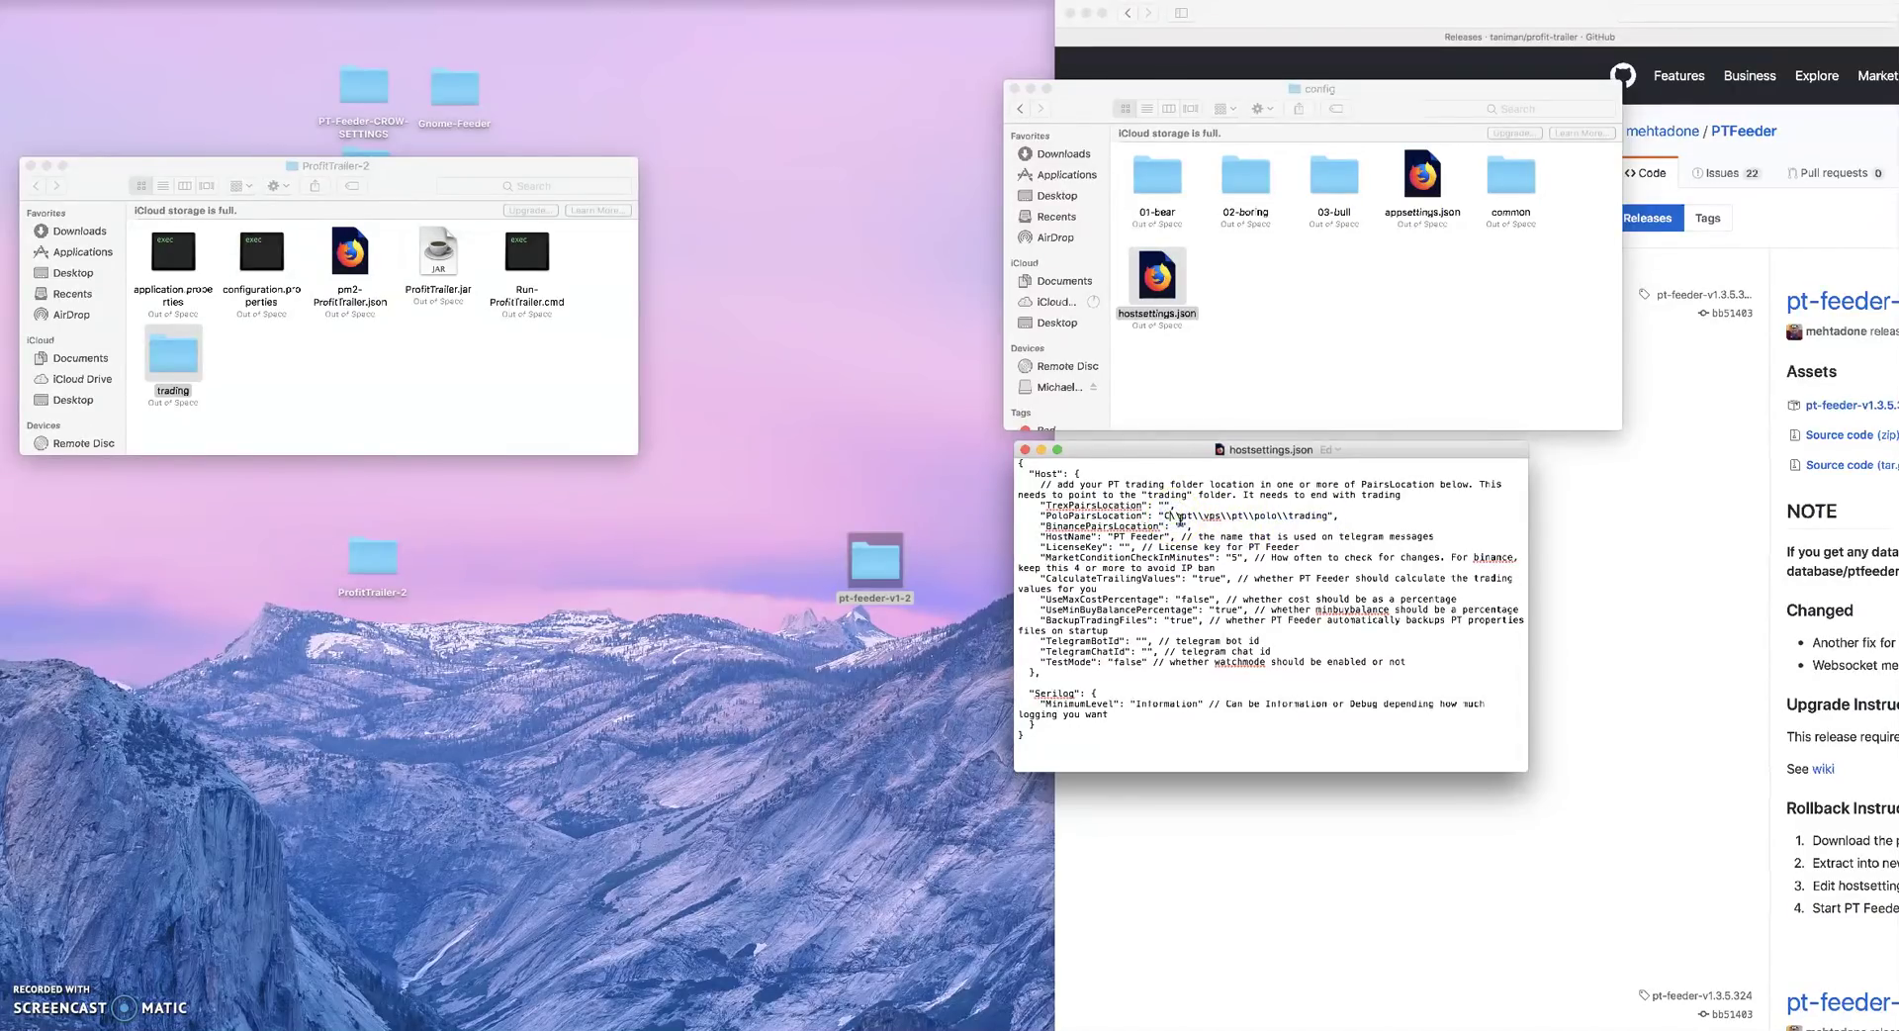
pyautogui.write('User')
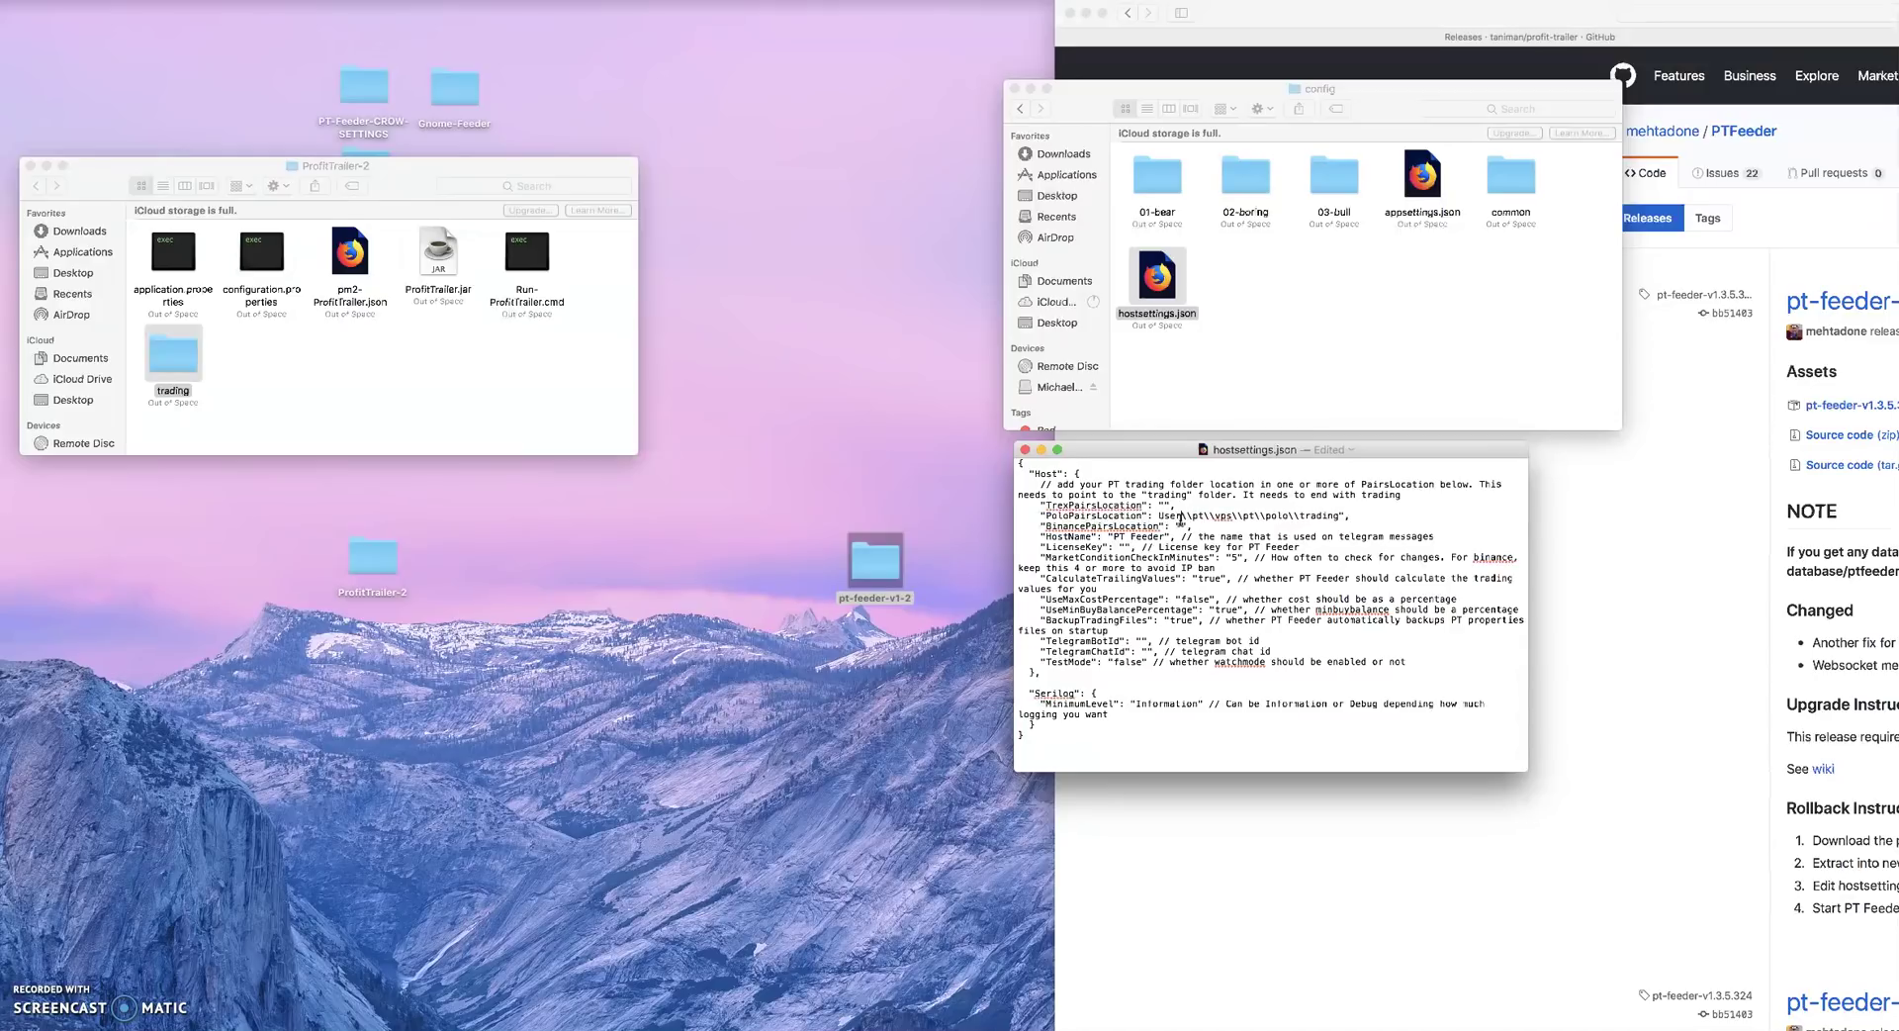
pyautogui.click(1189, 514)
pyautogui.press('BackSpace')
pyautogui.press('BackSpace')
pyautogui.write('/')
pyautogui.moveTo(1199, 514); pyautogui.dragTo(1330, 518)
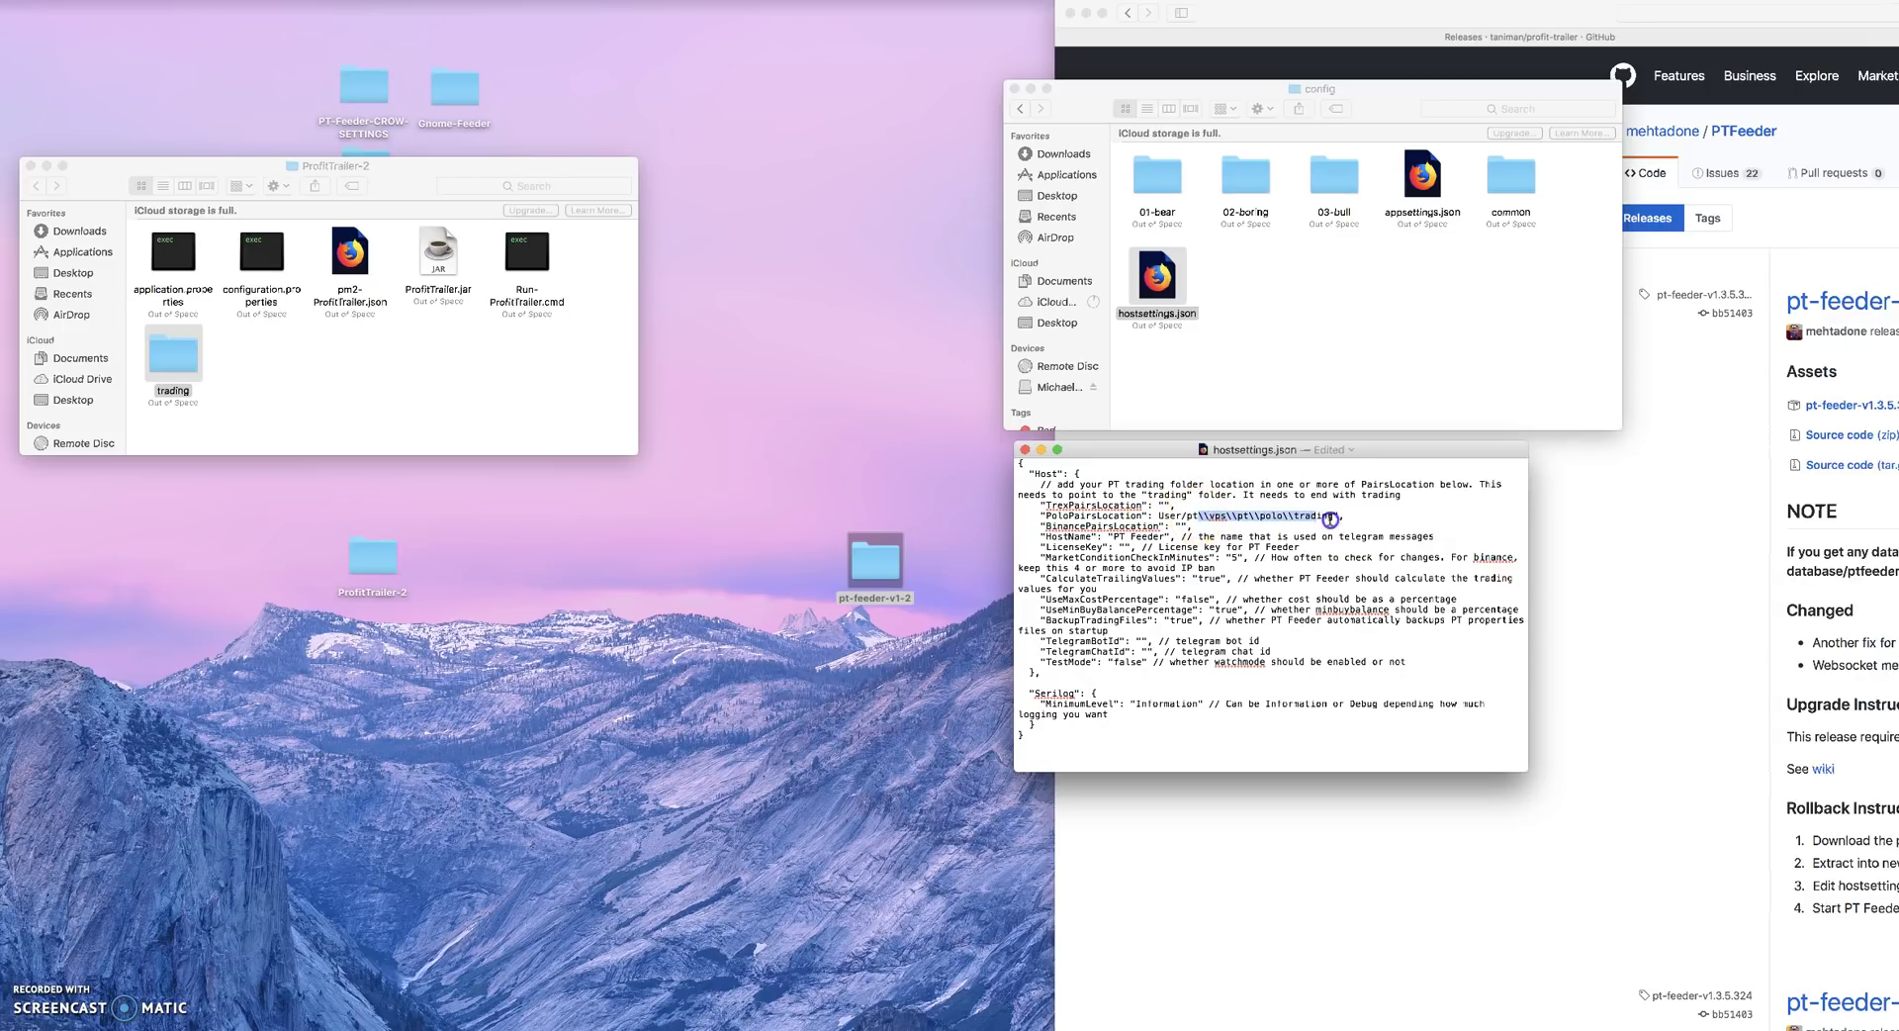
pyautogui.write('p')
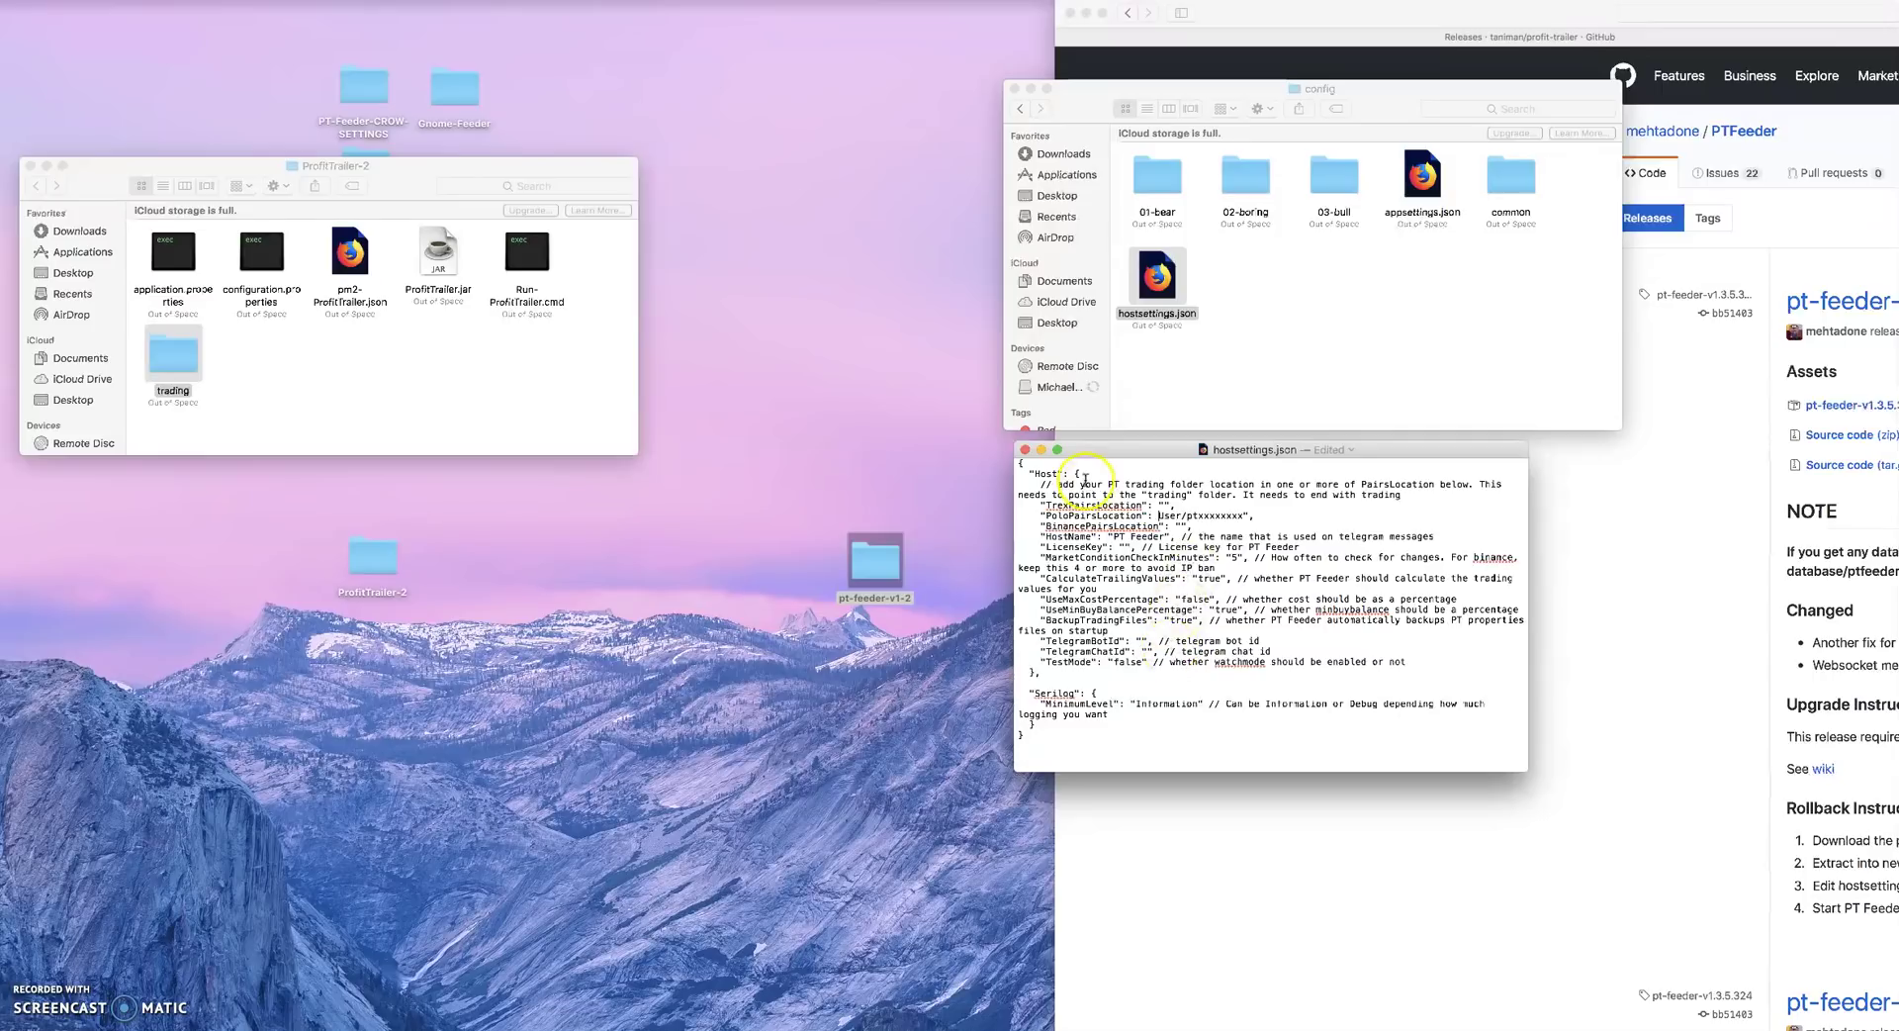
pyautogui.moveTo(1010, 483); pyautogui.dragTo(993, 483)
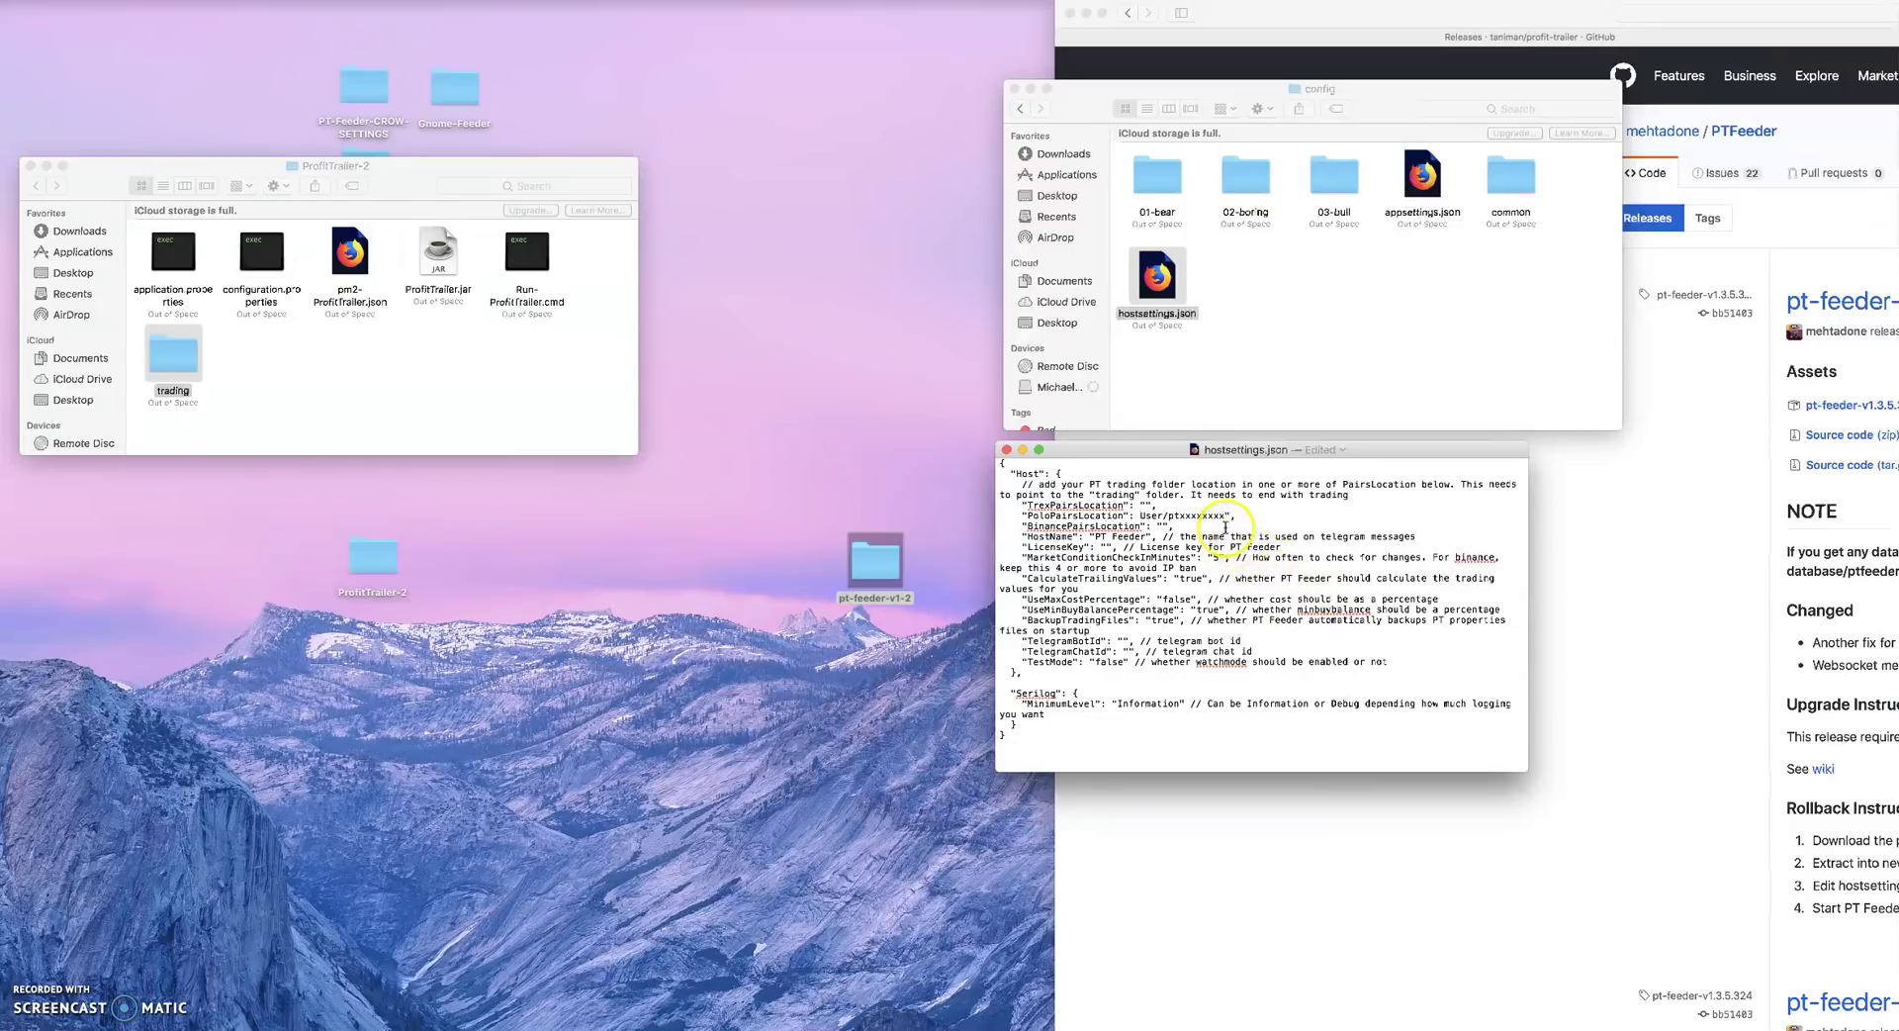
pyautogui.moveTo(1227, 515); pyautogui.dragTo(1138, 514)
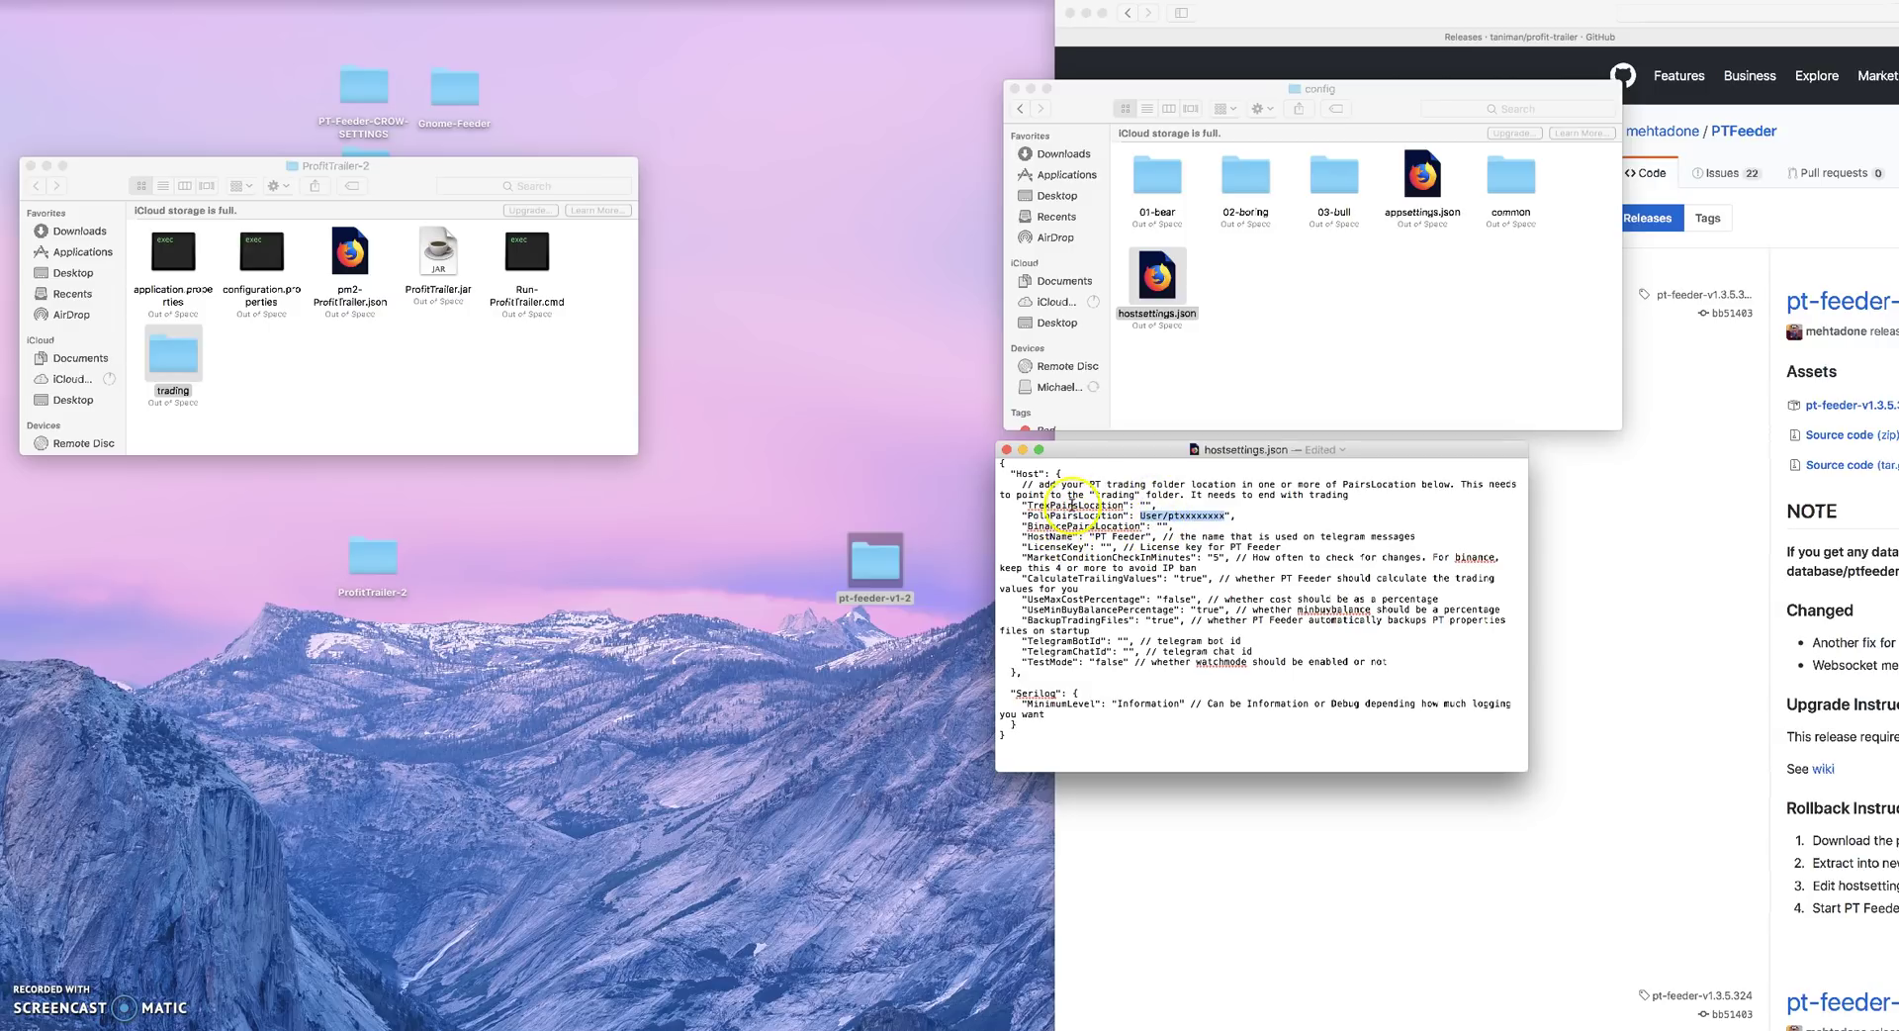
pyautogui.doubleClick(1217, 557)
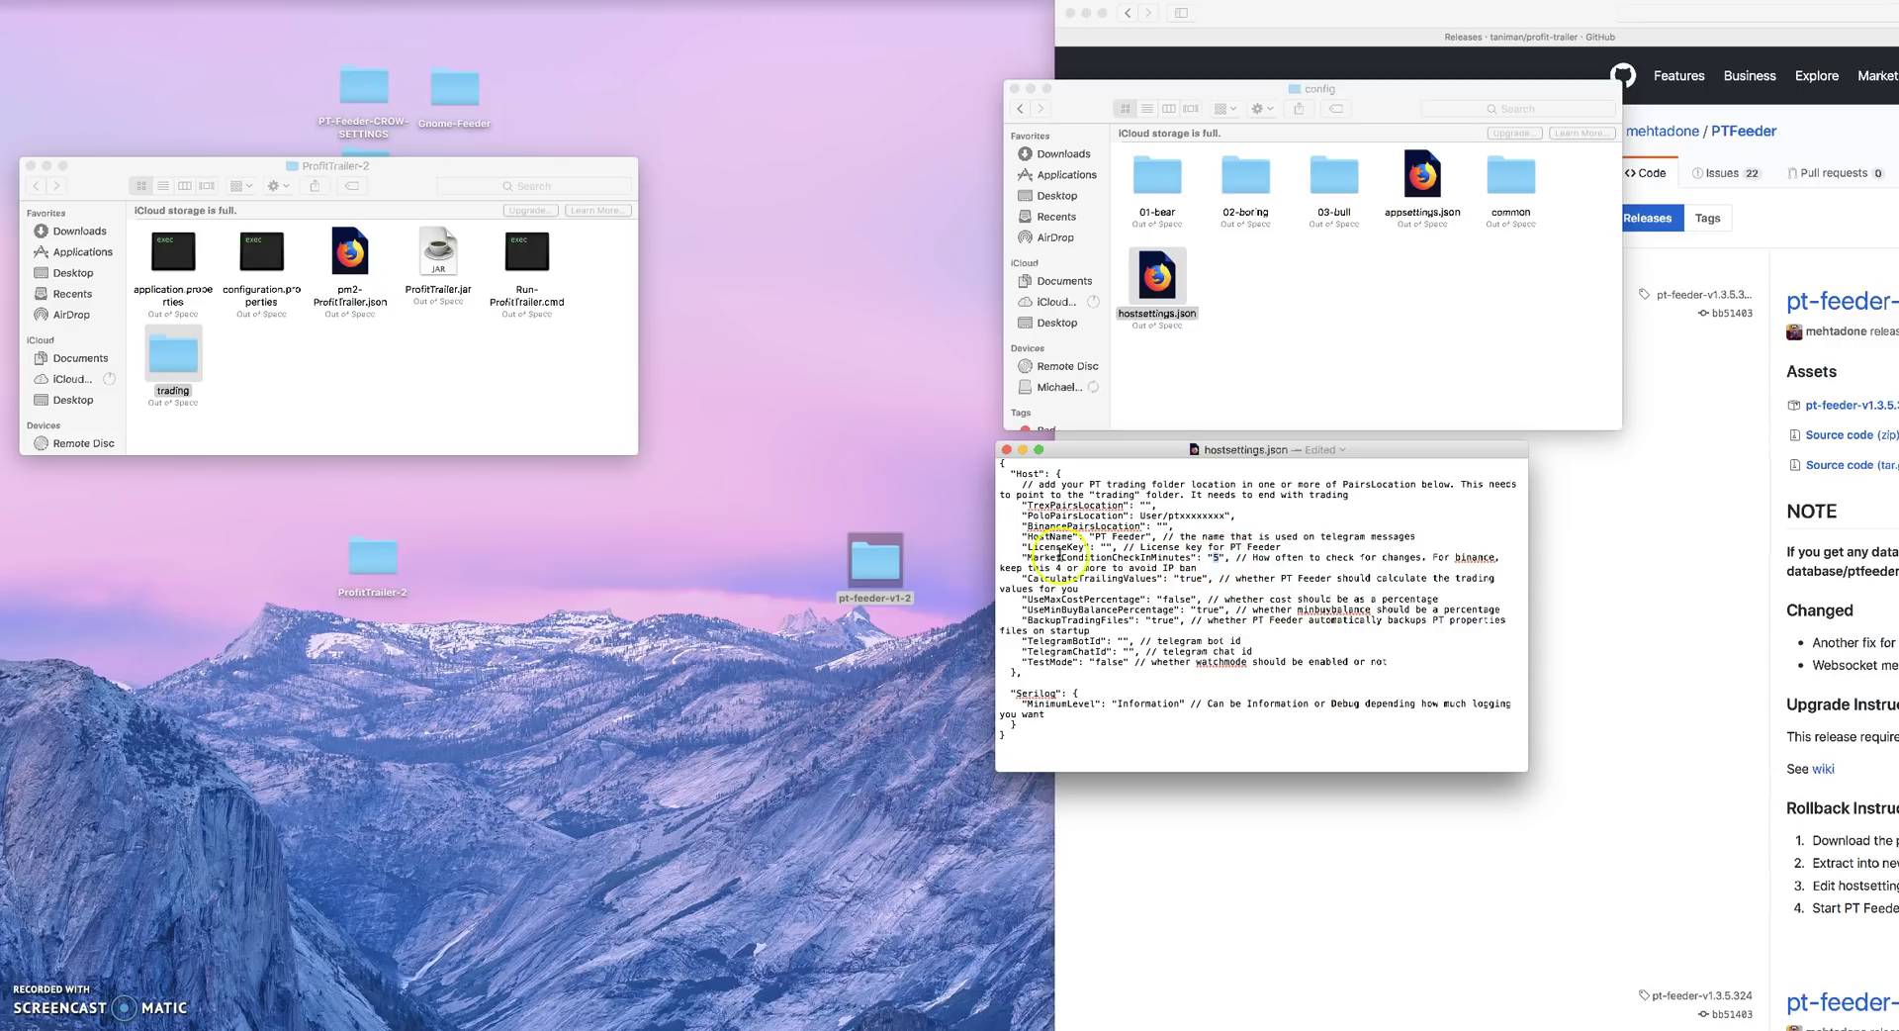
pyautogui.moveTo(1198, 567); pyautogui.dragTo(1057, 568)
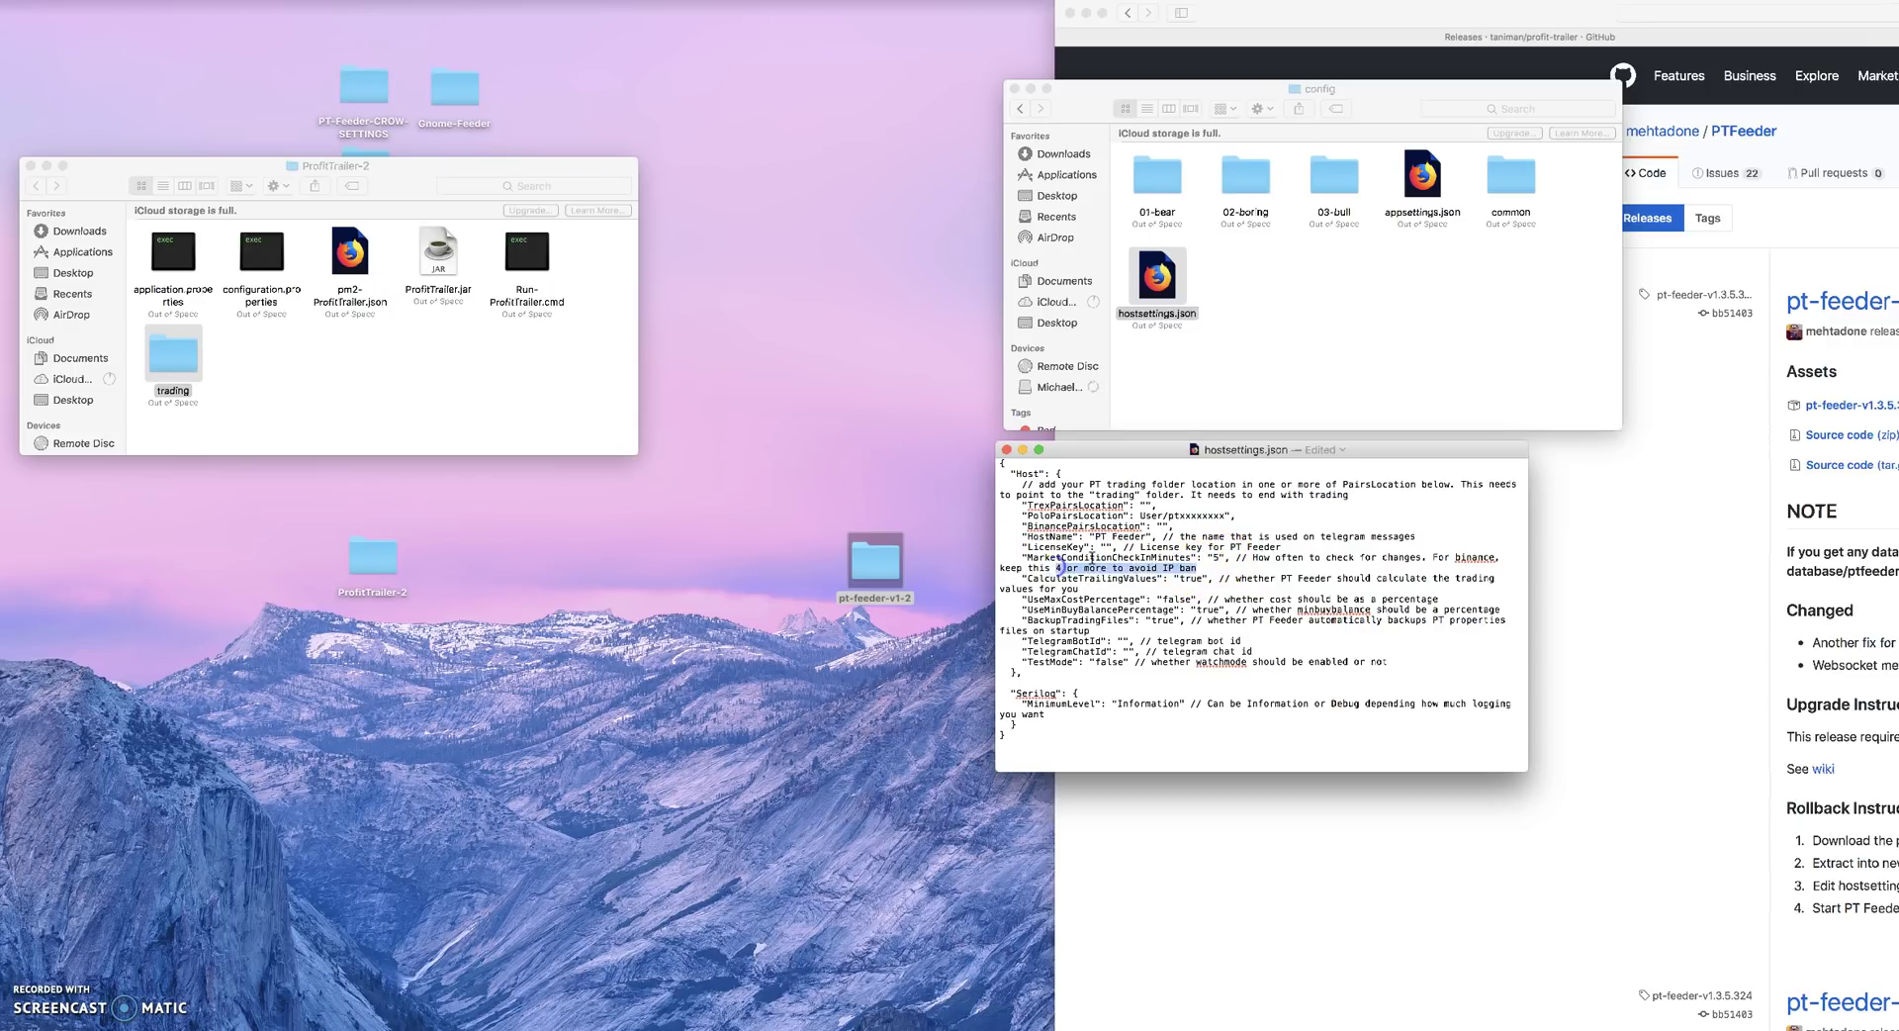
pyautogui.click(1208, 561)
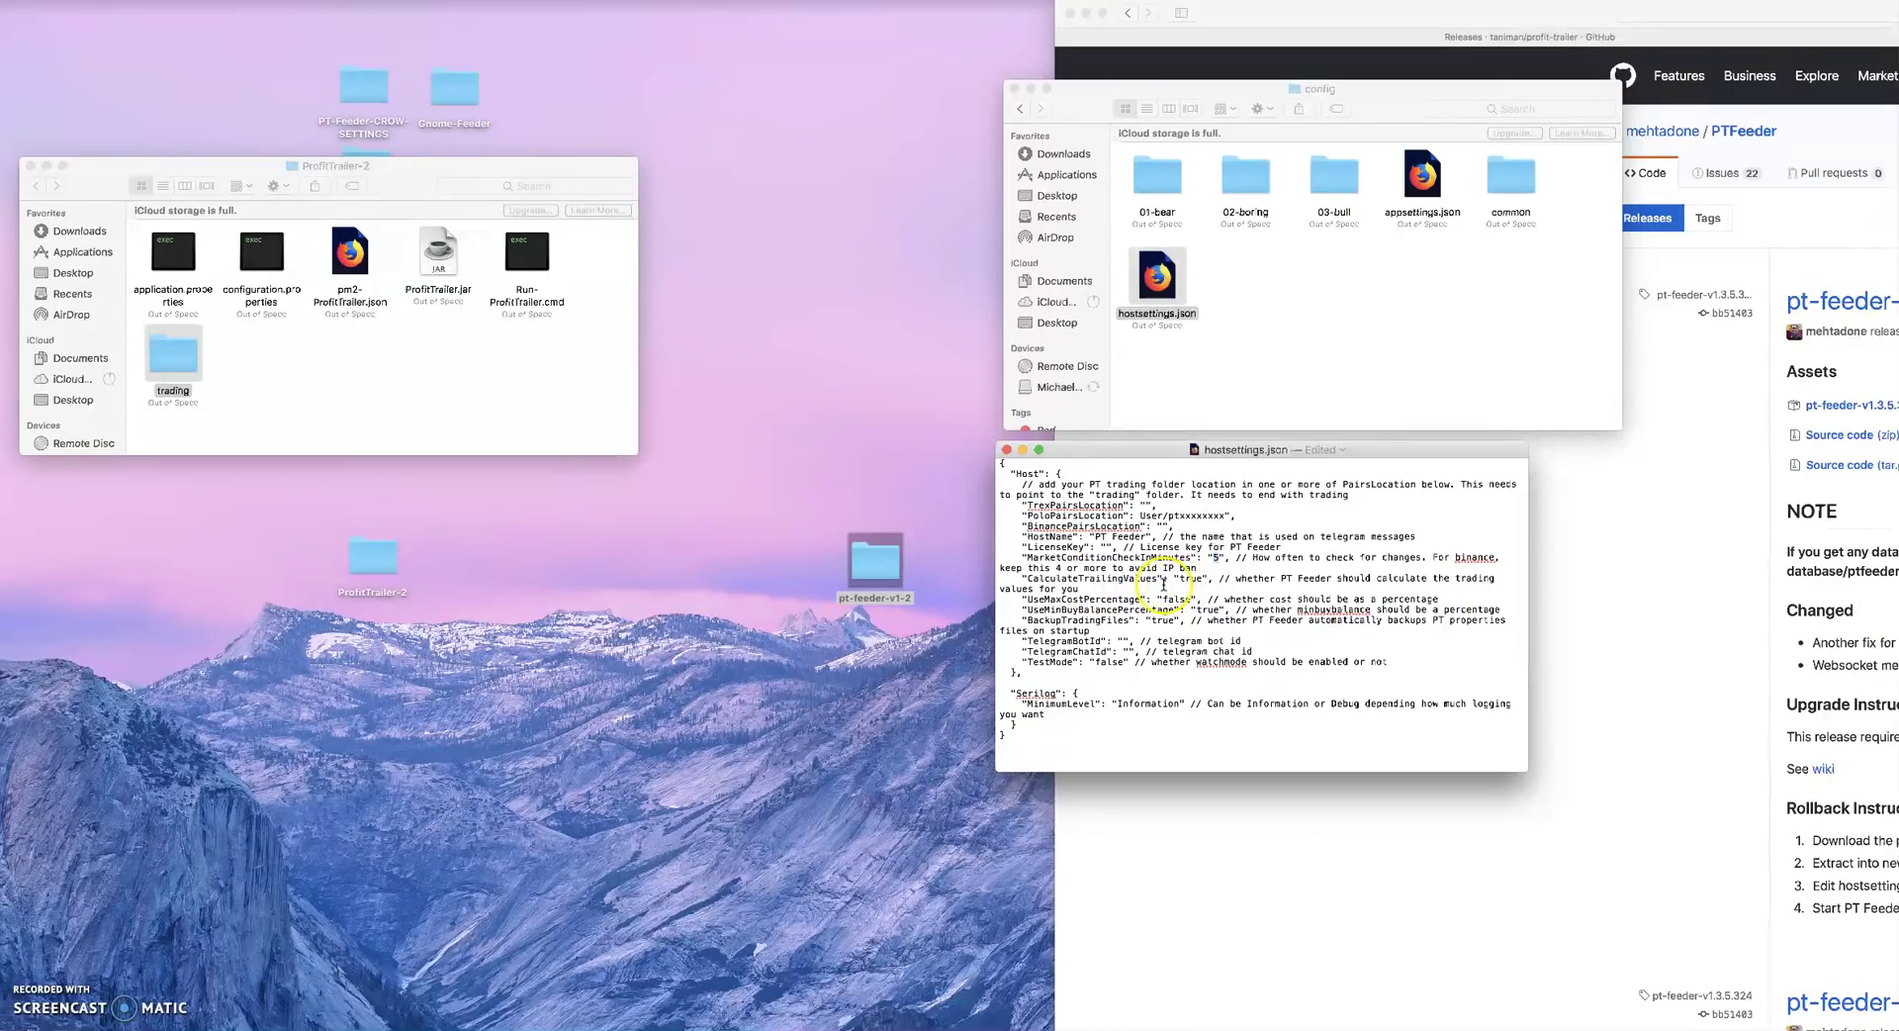
# Close hostsettings.json and return focus to the PT Feeder config window and empty desktop
pyautogui.click(1006, 451)
pyautogui.click(1385, 343)
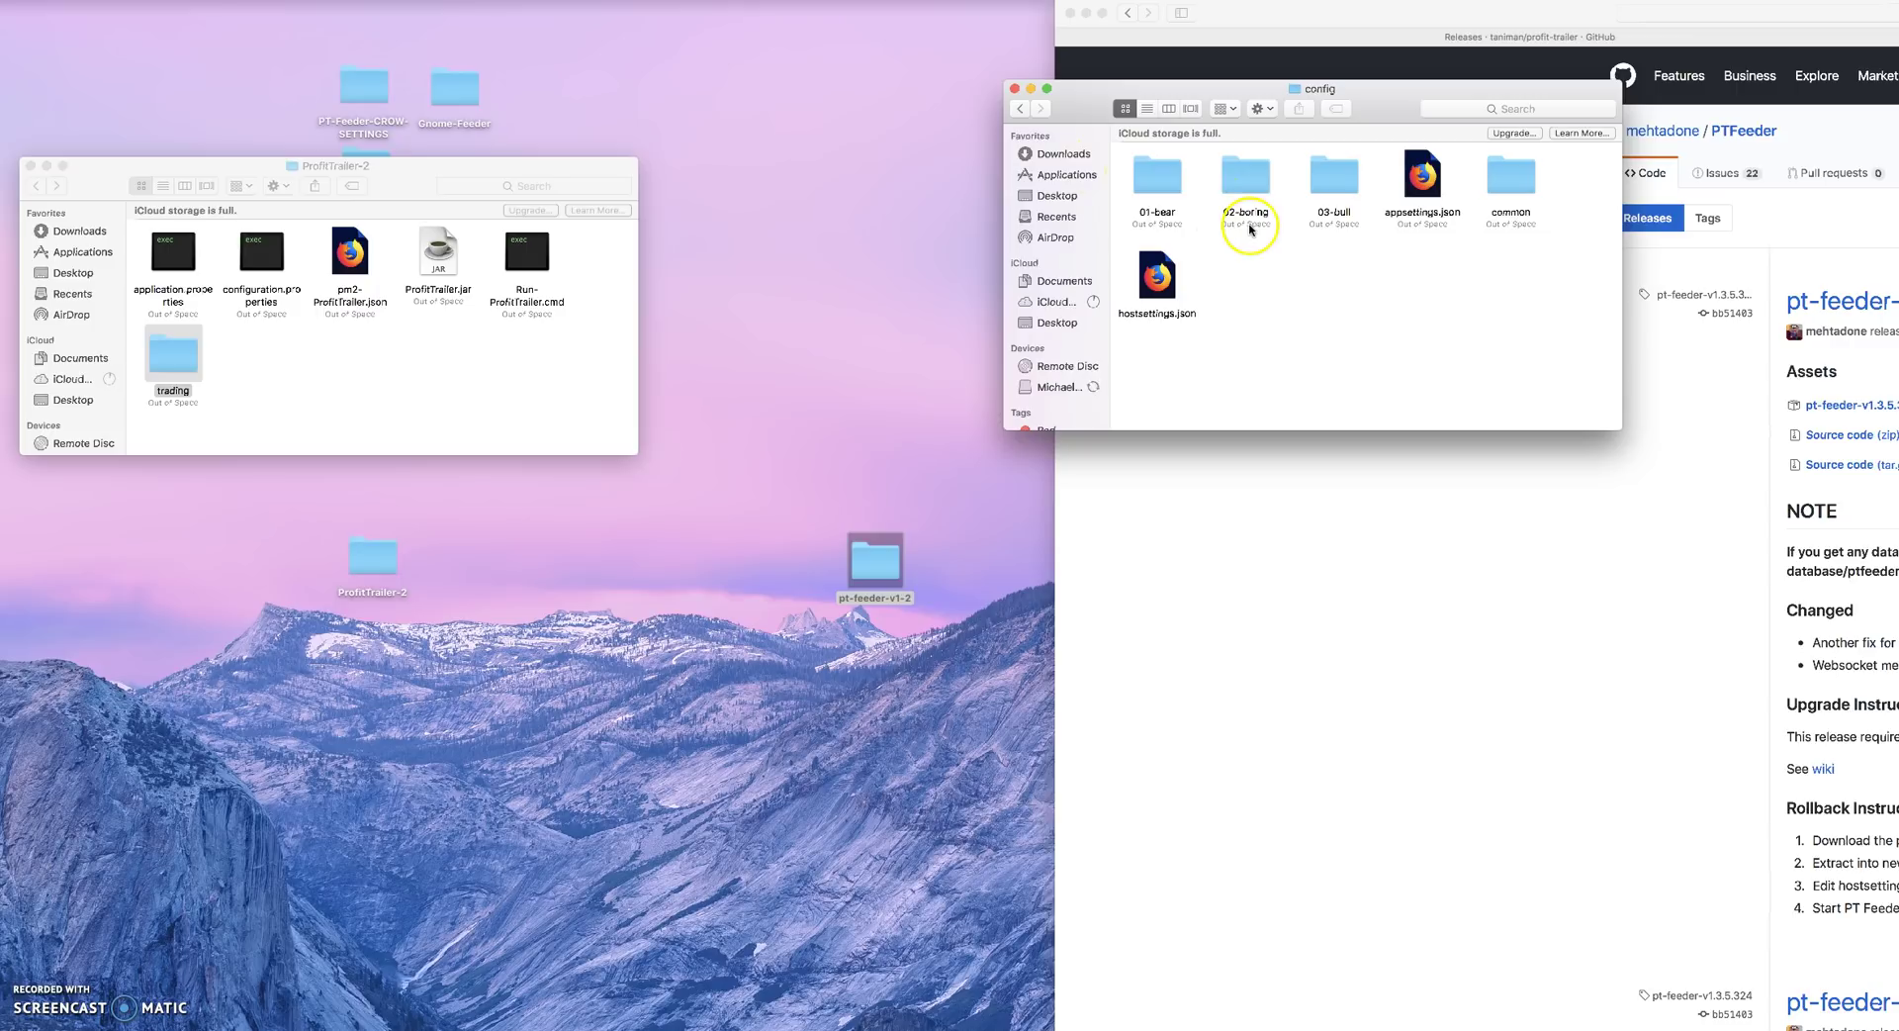
pyautogui.click(943, 262)
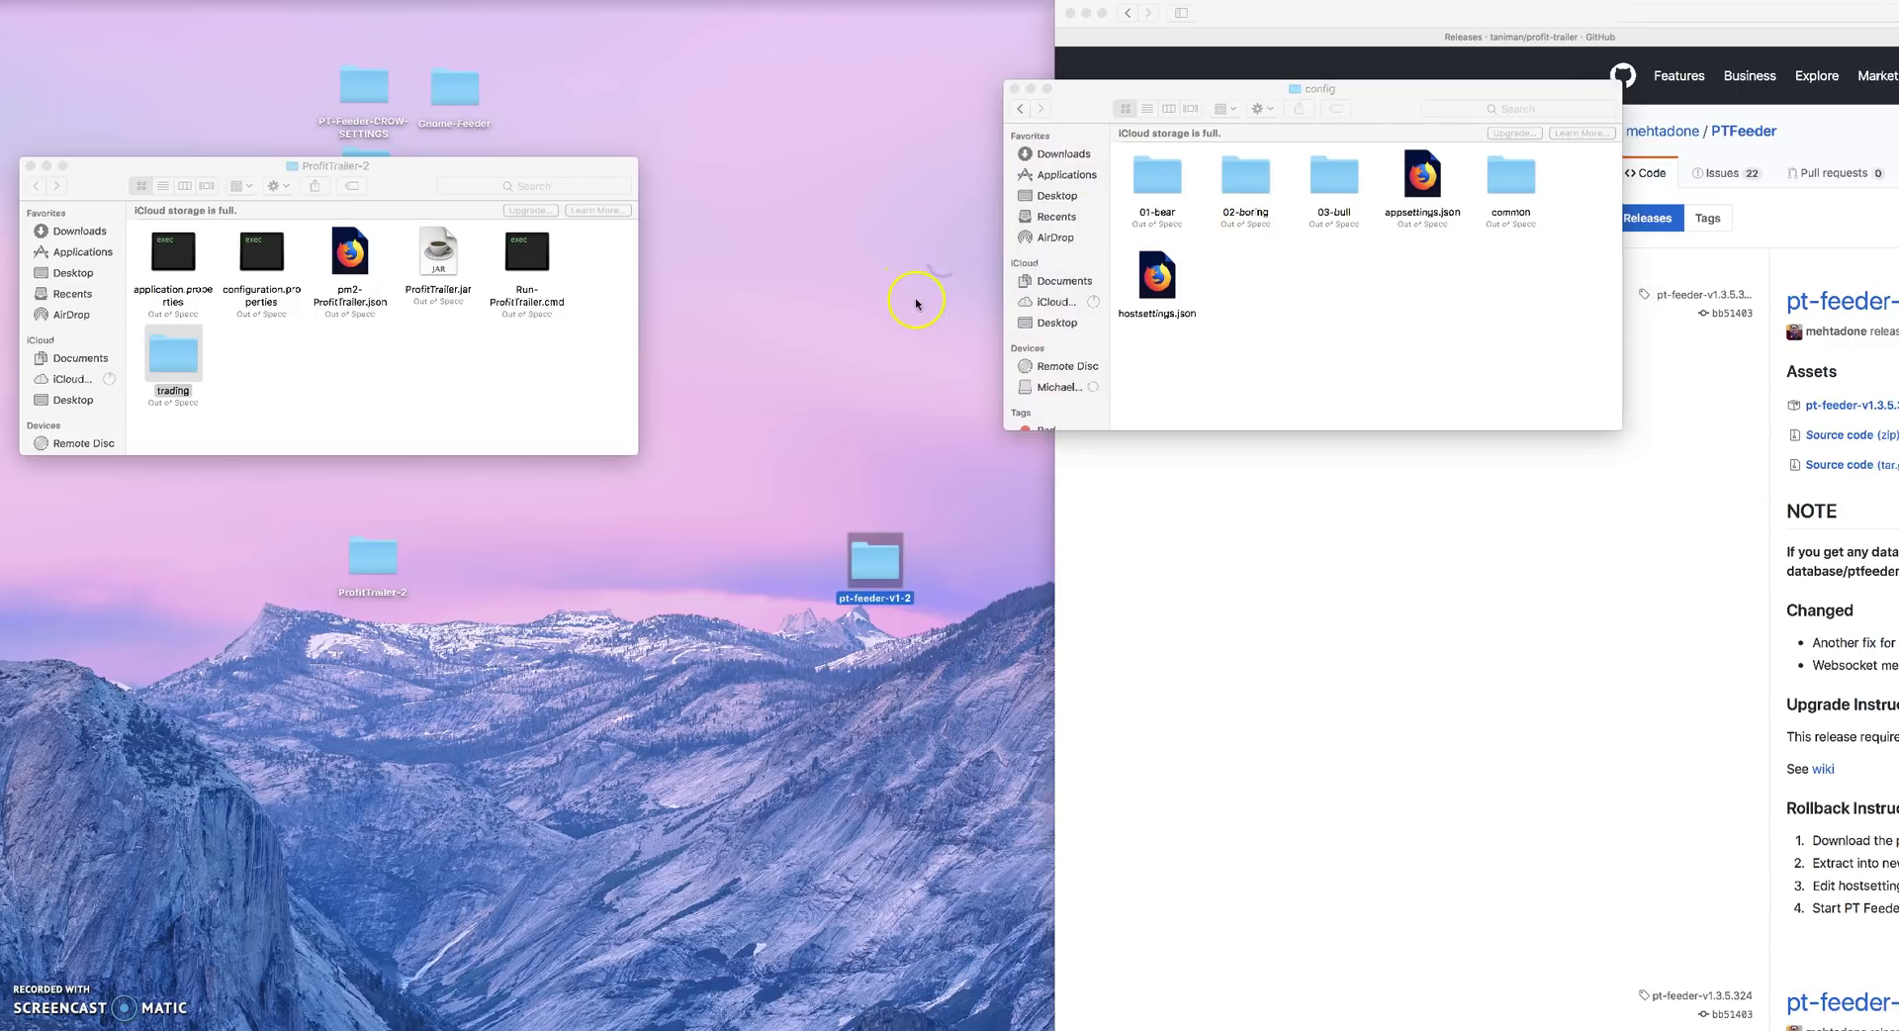
pyautogui.click(867, 297)
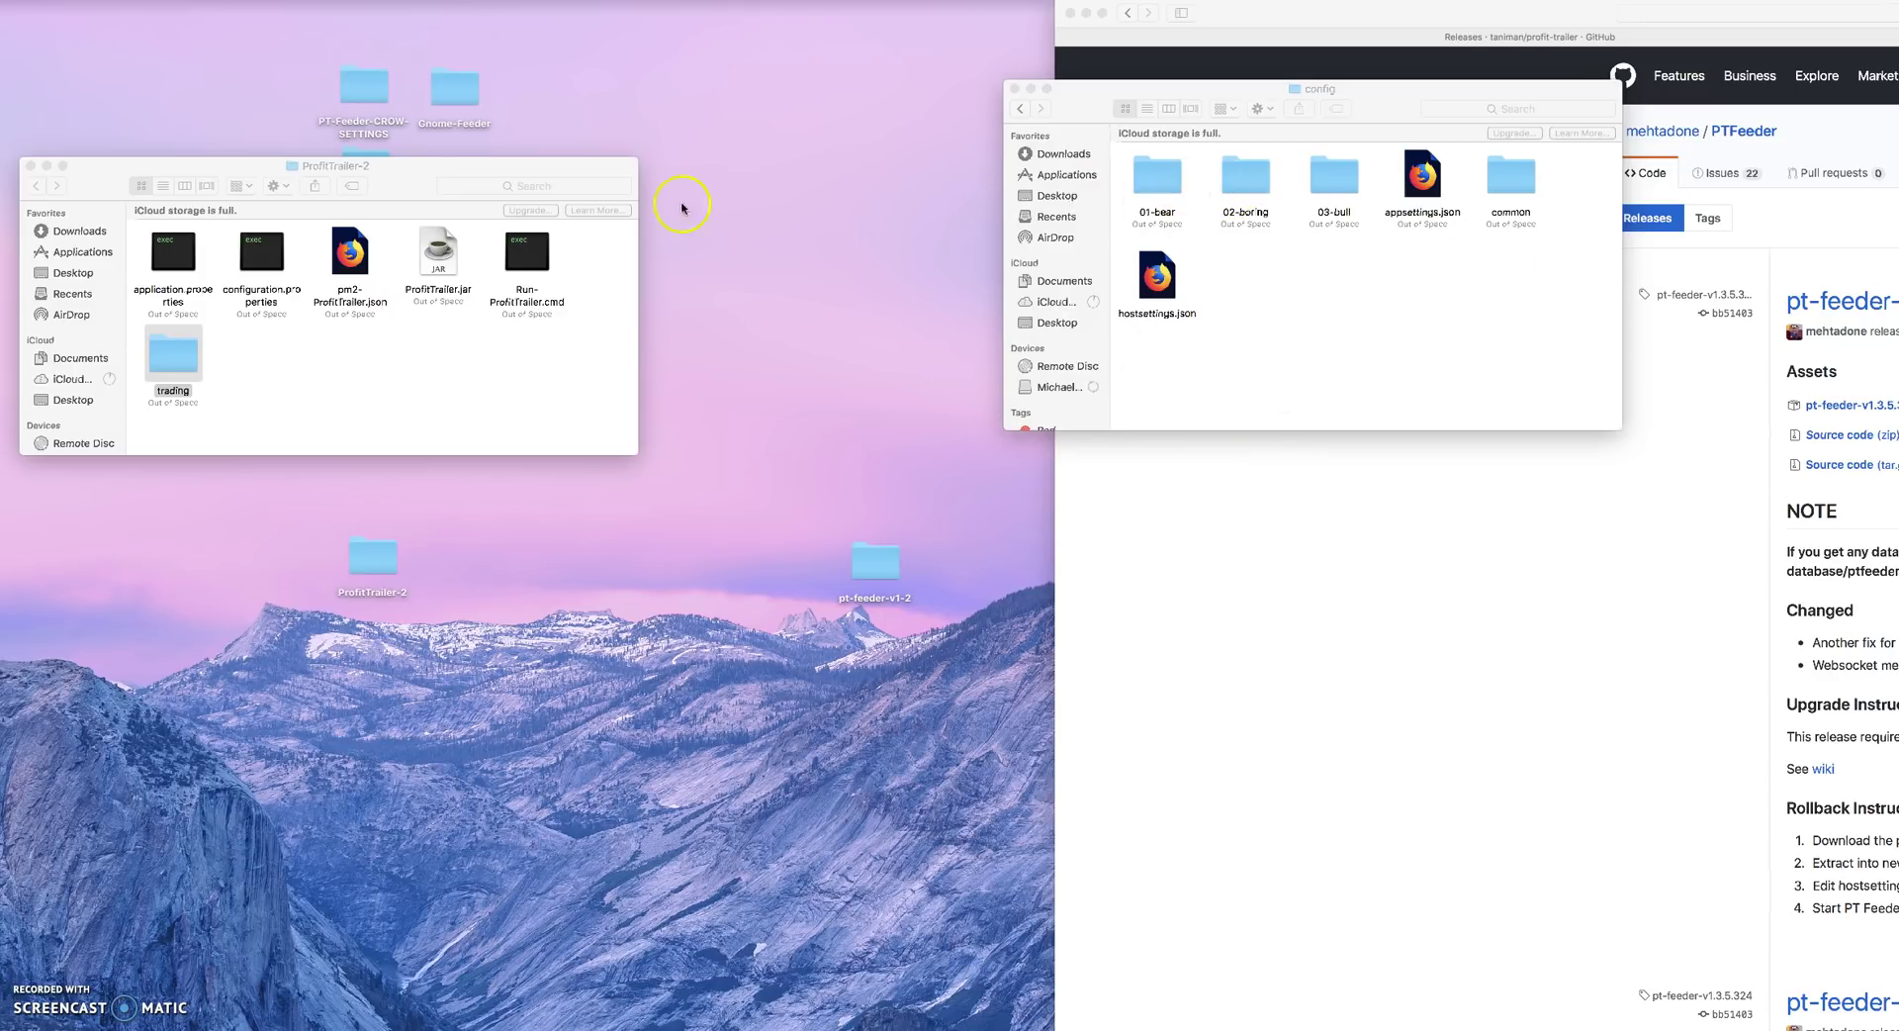
# Open Gnome-Feeder > GnomeFeeder > GnomeFeeder - Copy > config and move that window up and right
pyautogui.doubleClick(457, 95)
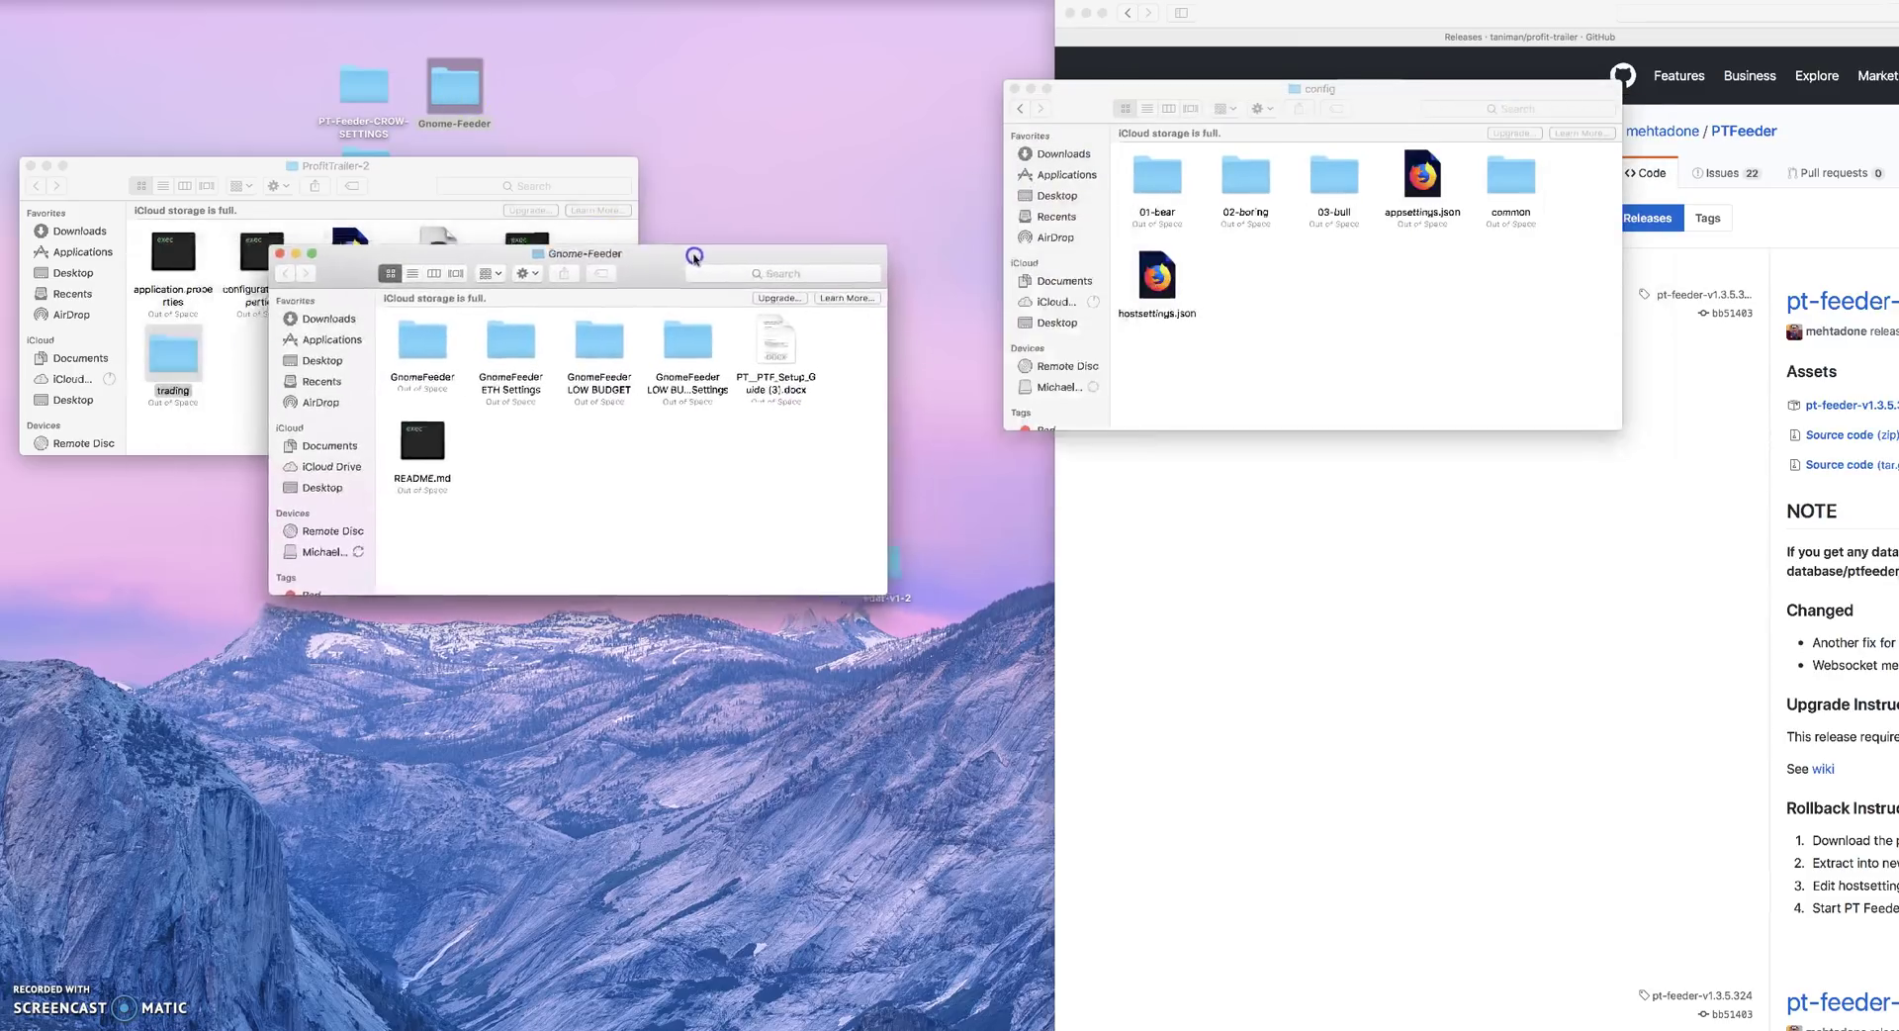
pyautogui.moveTo(695, 257); pyautogui.dragTo(716, 259)
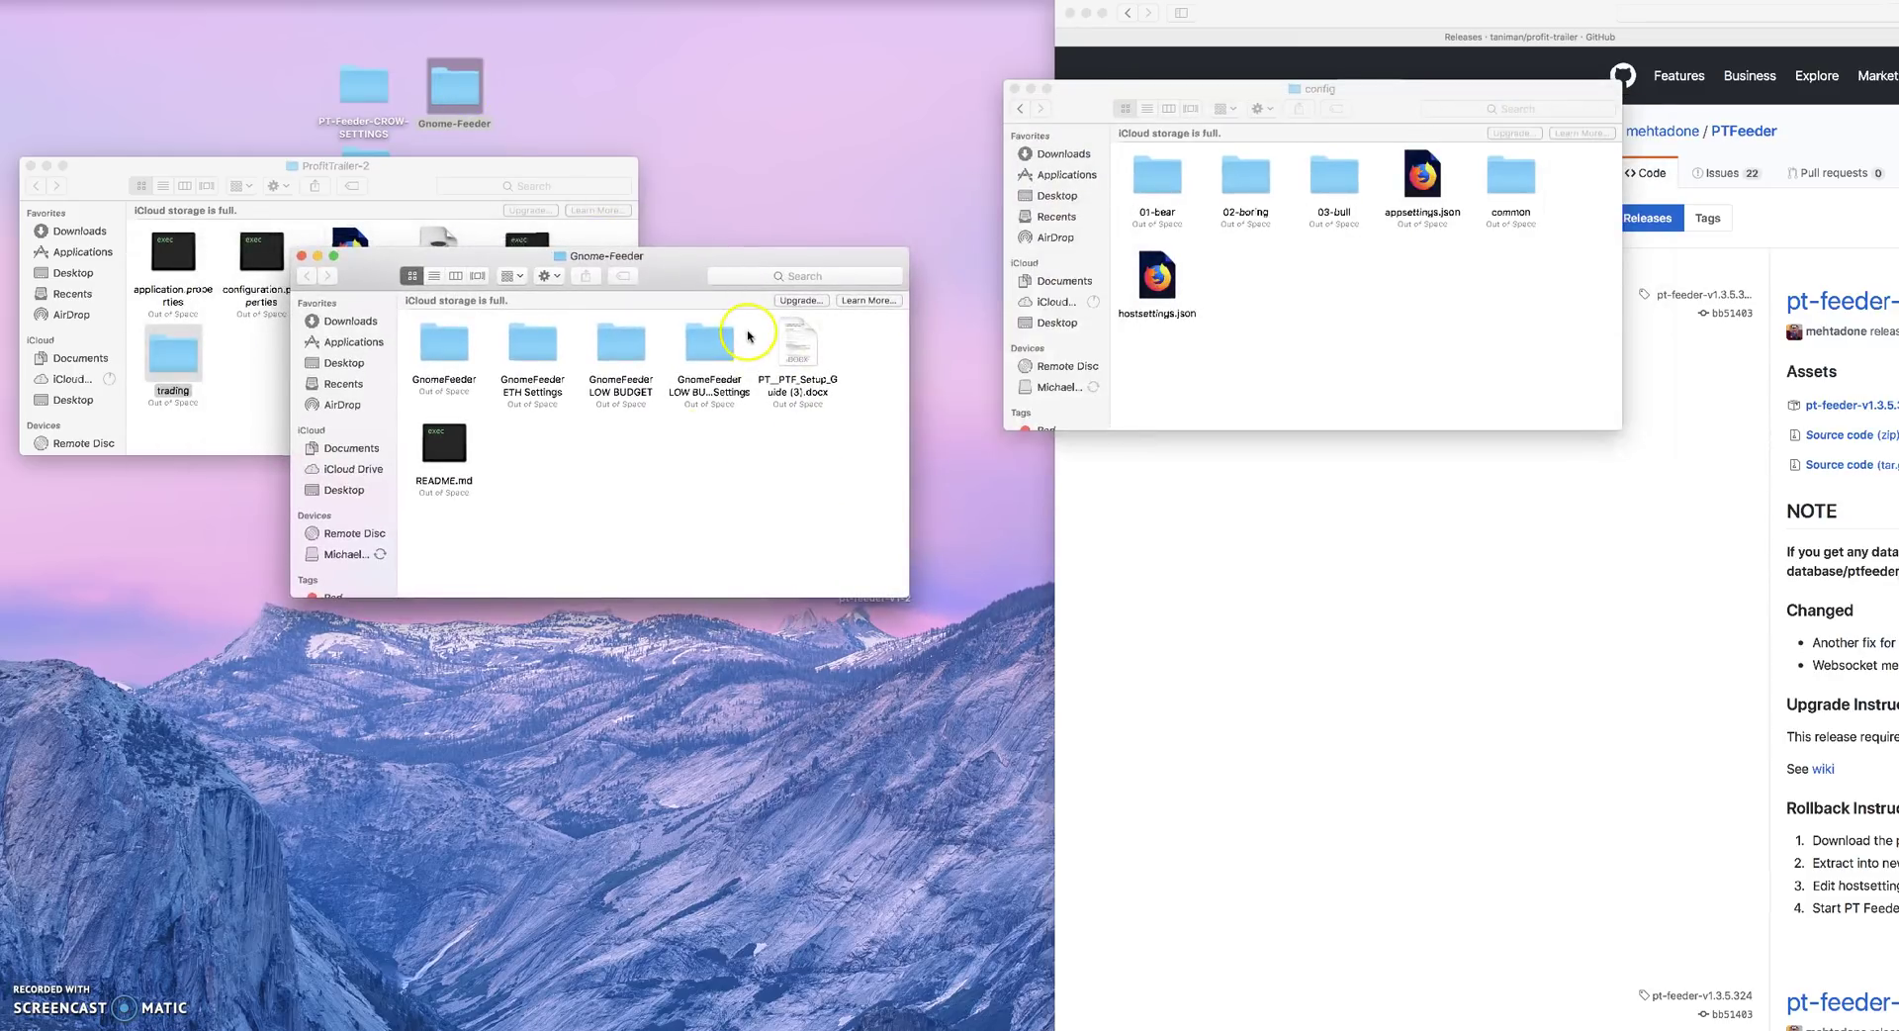
pyautogui.doubleClick(452, 348)
pyautogui.doubleClick(452, 349)
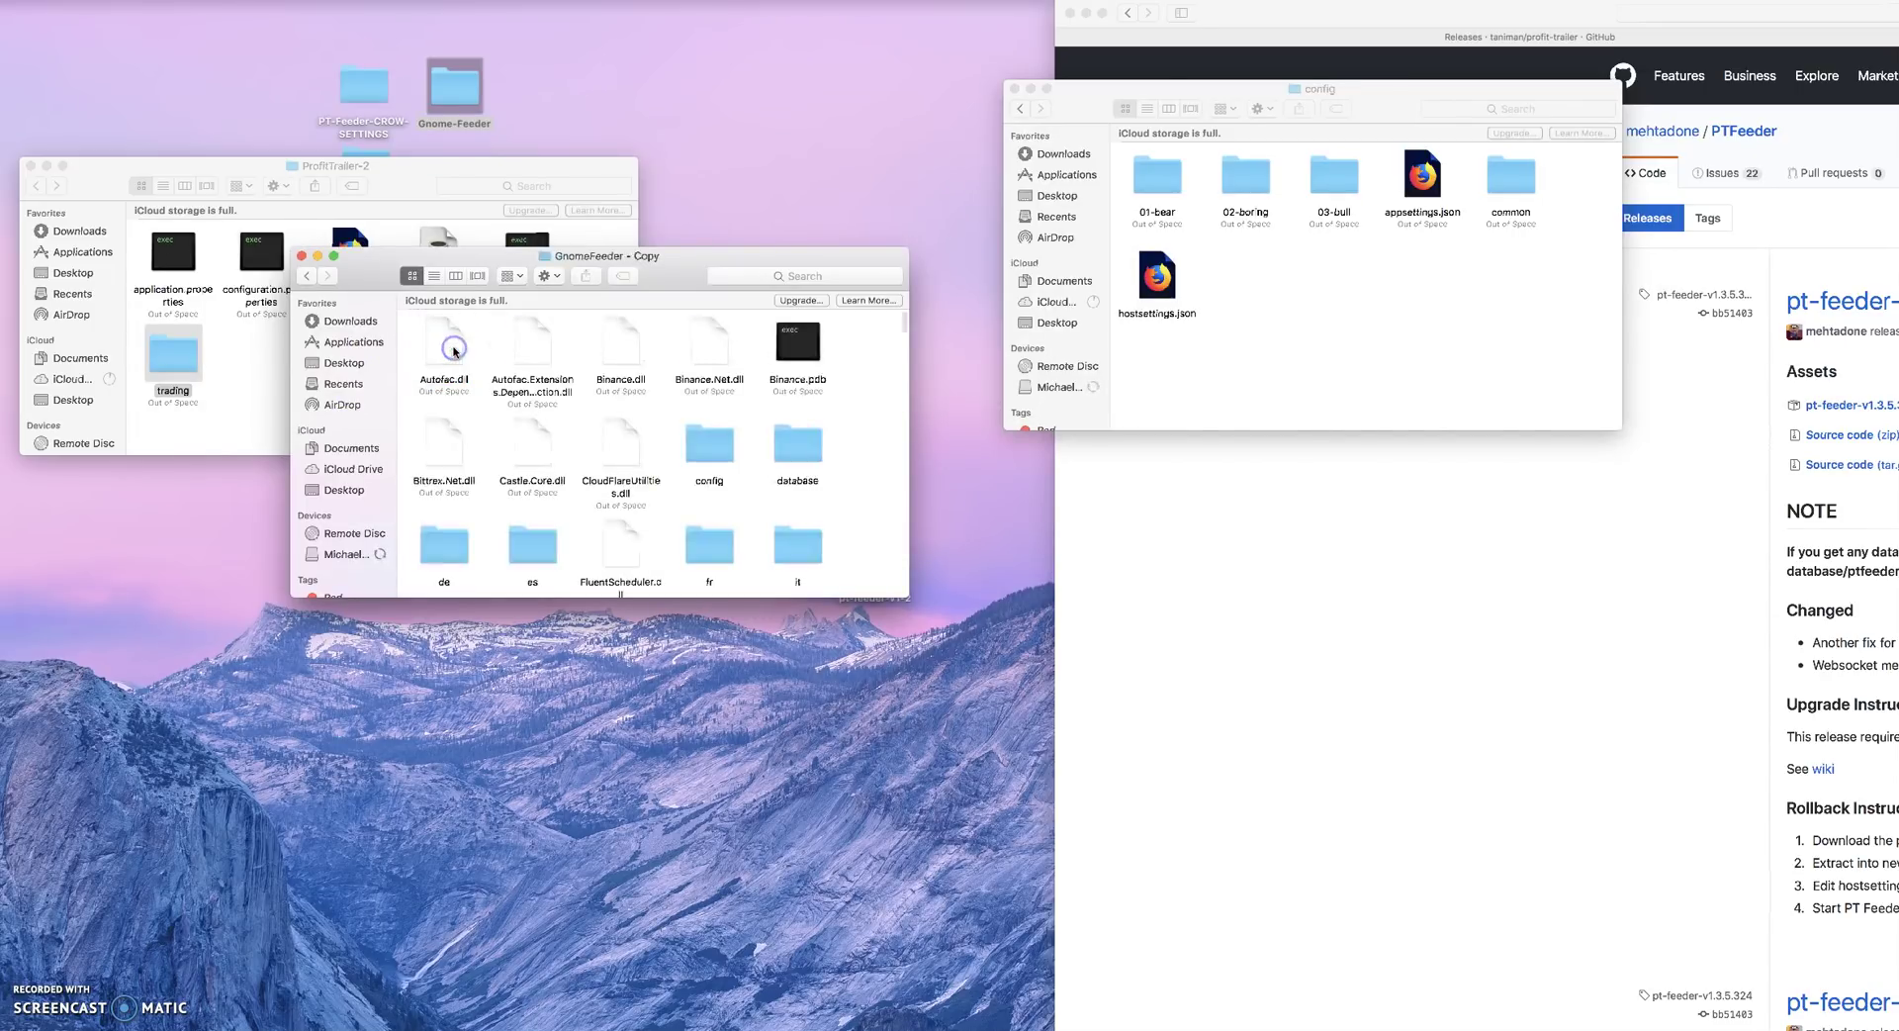
pyautogui.click(723, 452)
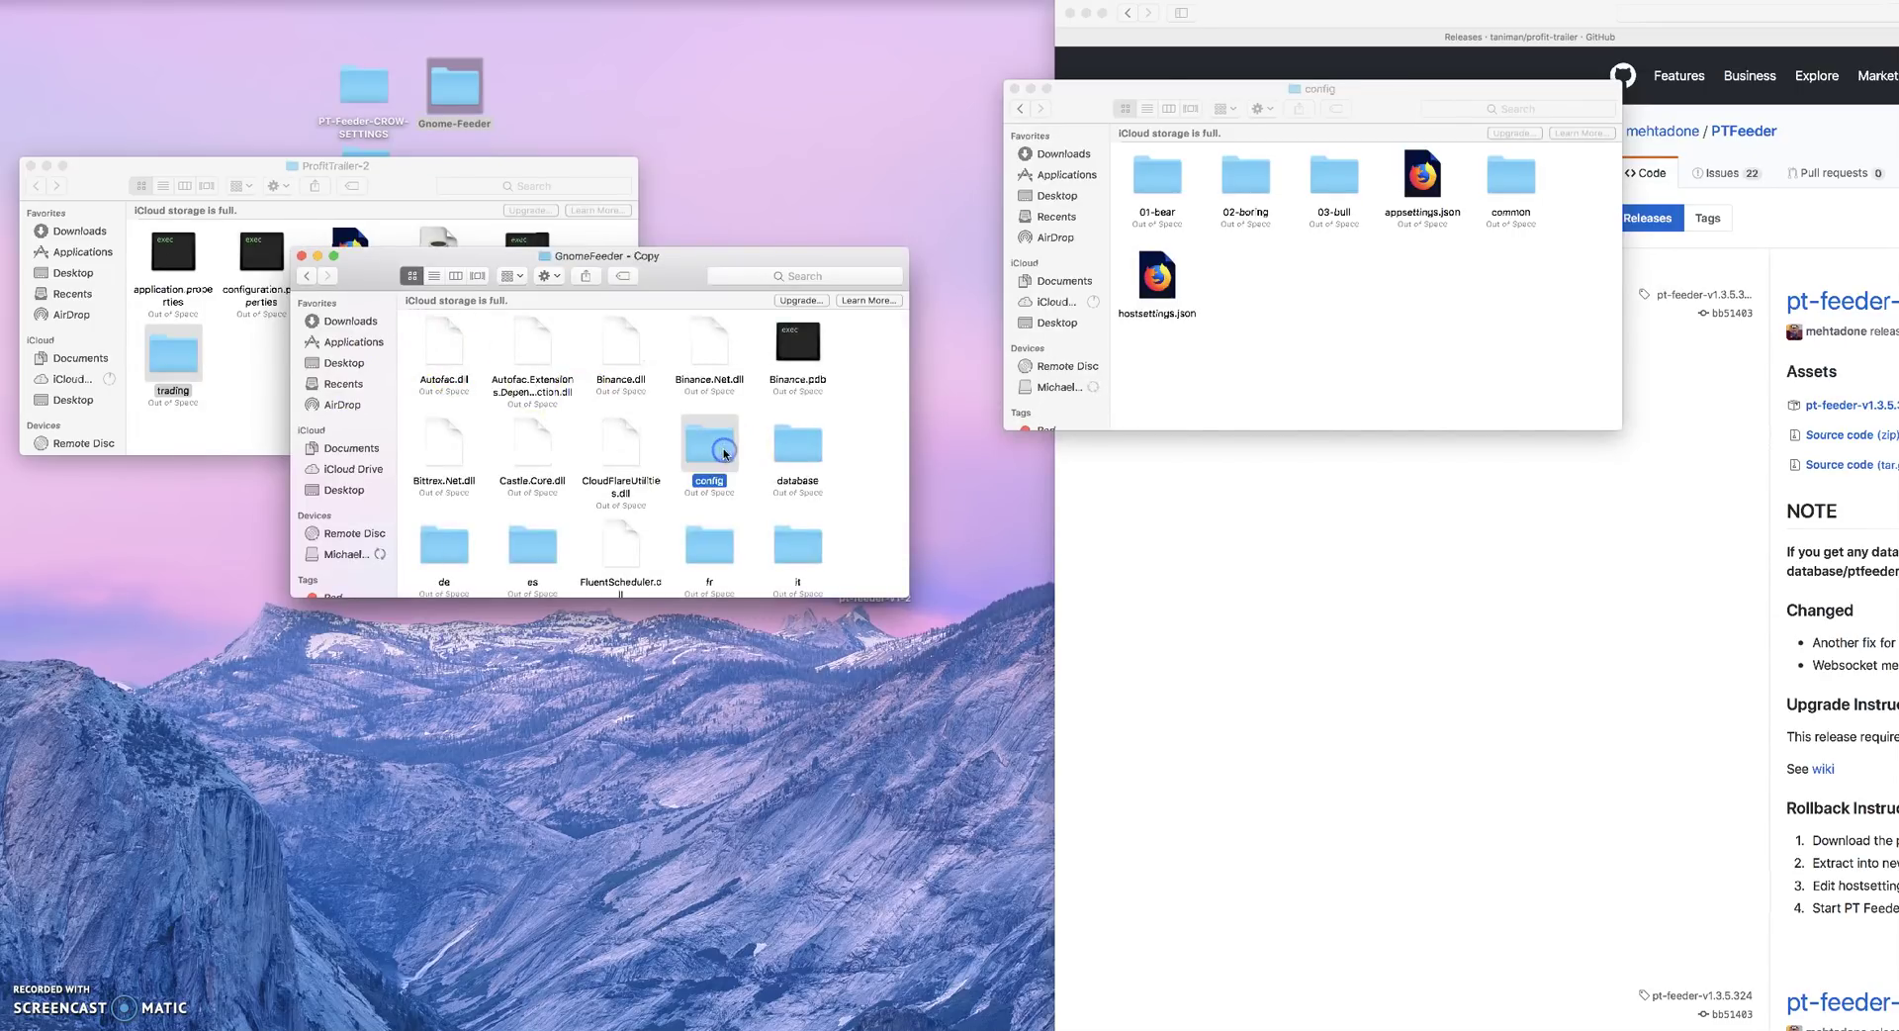
pyautogui.doubleClick(723, 451)
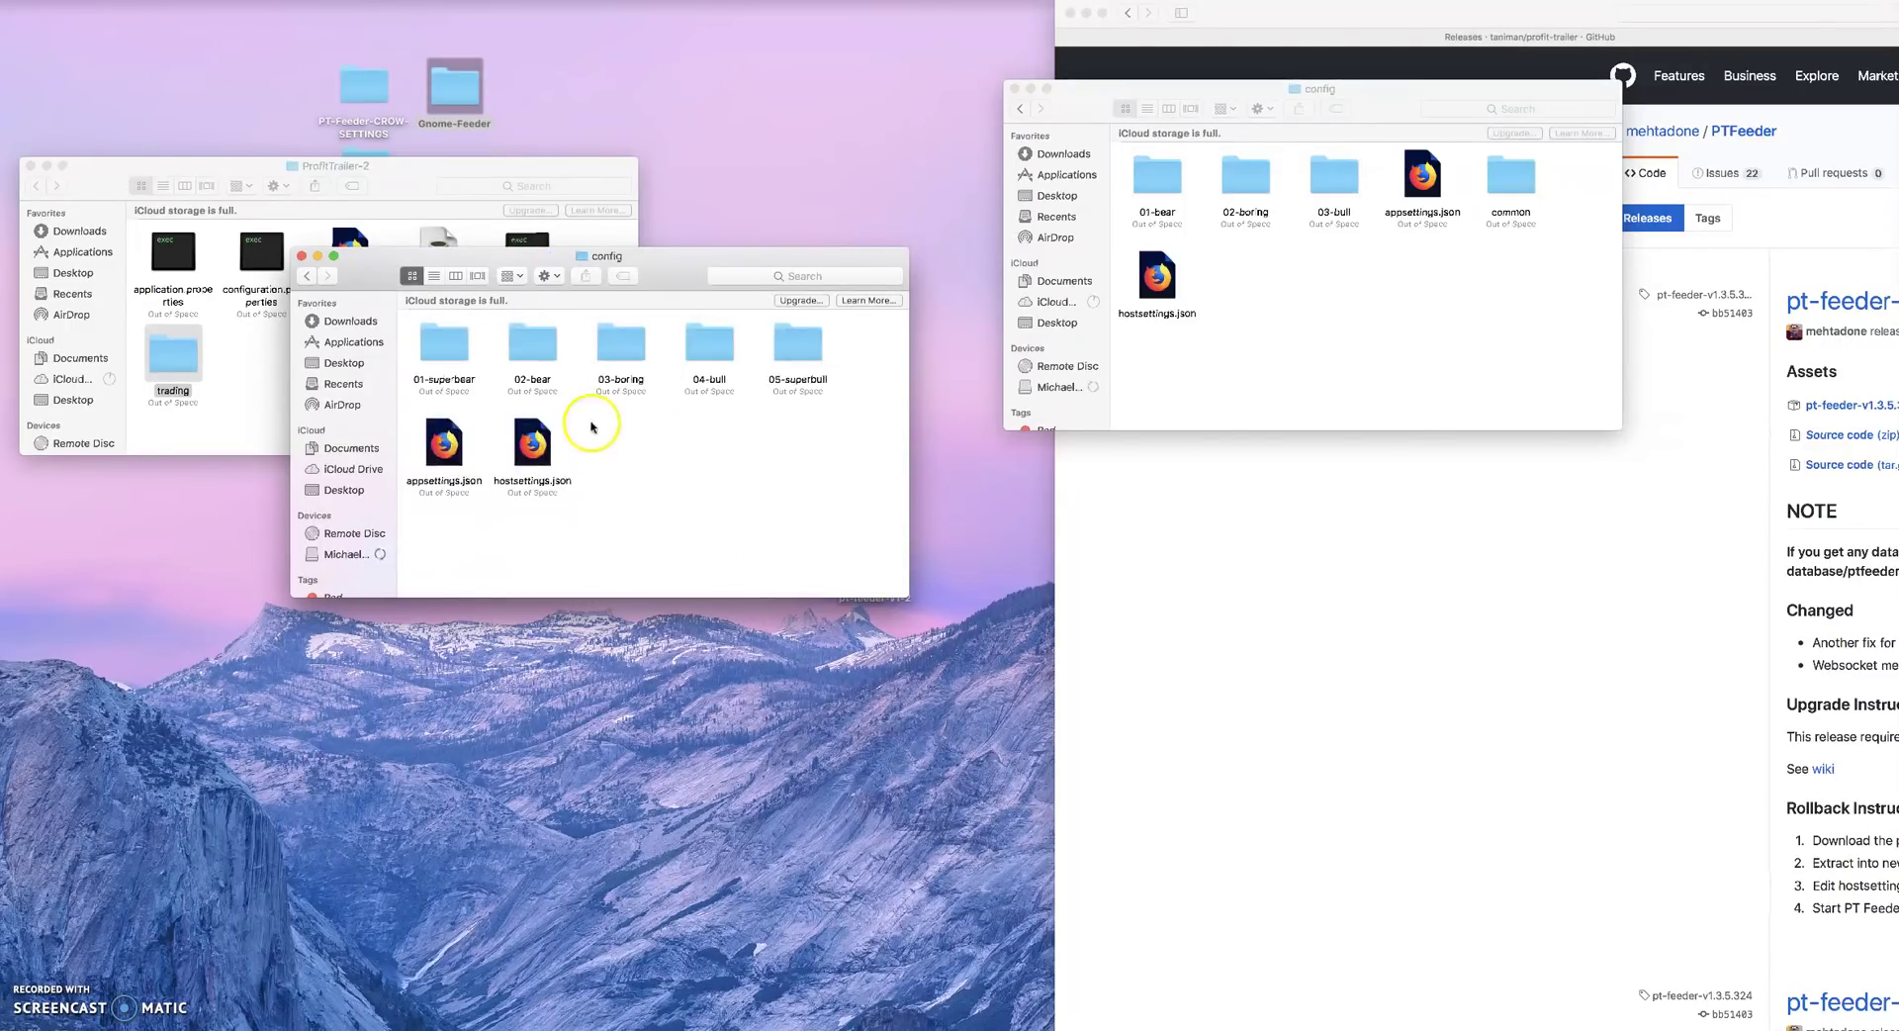
pyautogui.moveTo(856, 248); pyautogui.dragTo(950, 87)
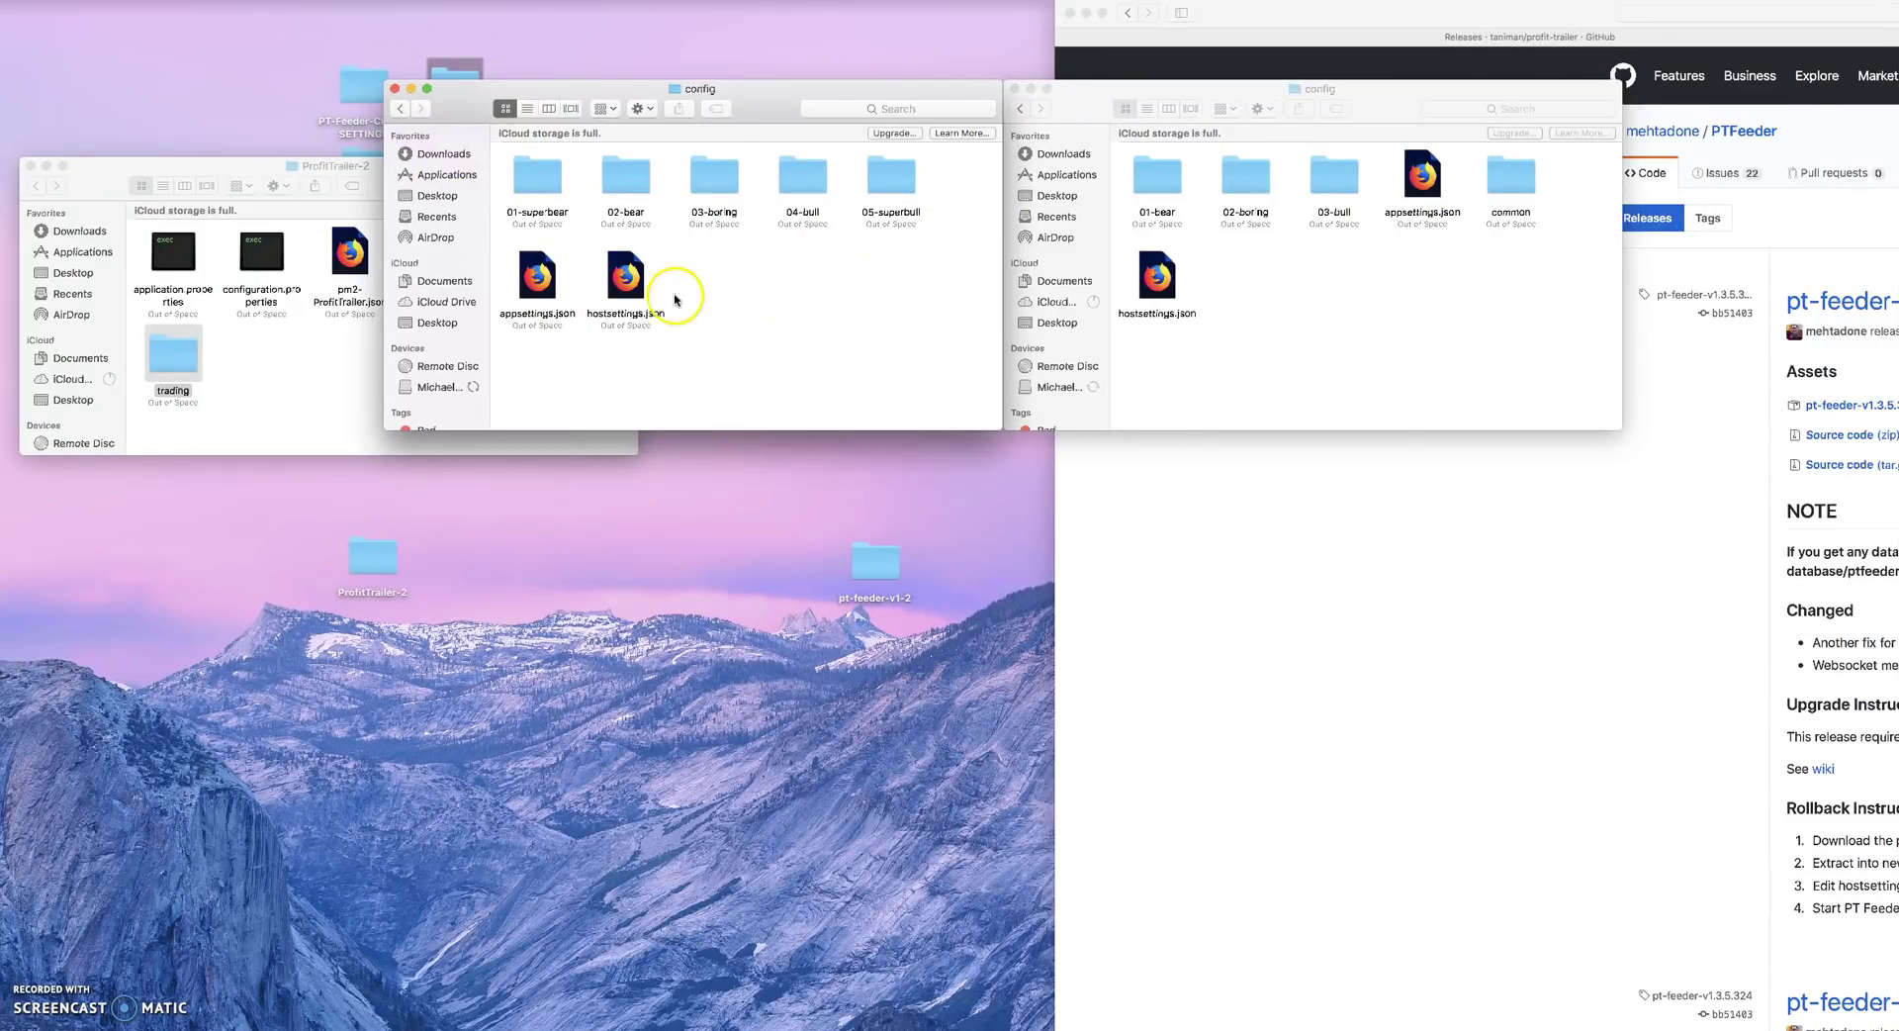
# Select appsettings.json and the folders 01-superbear through 05-superbull, then drag them toward PT Feeder config
pyautogui.click(629, 281)
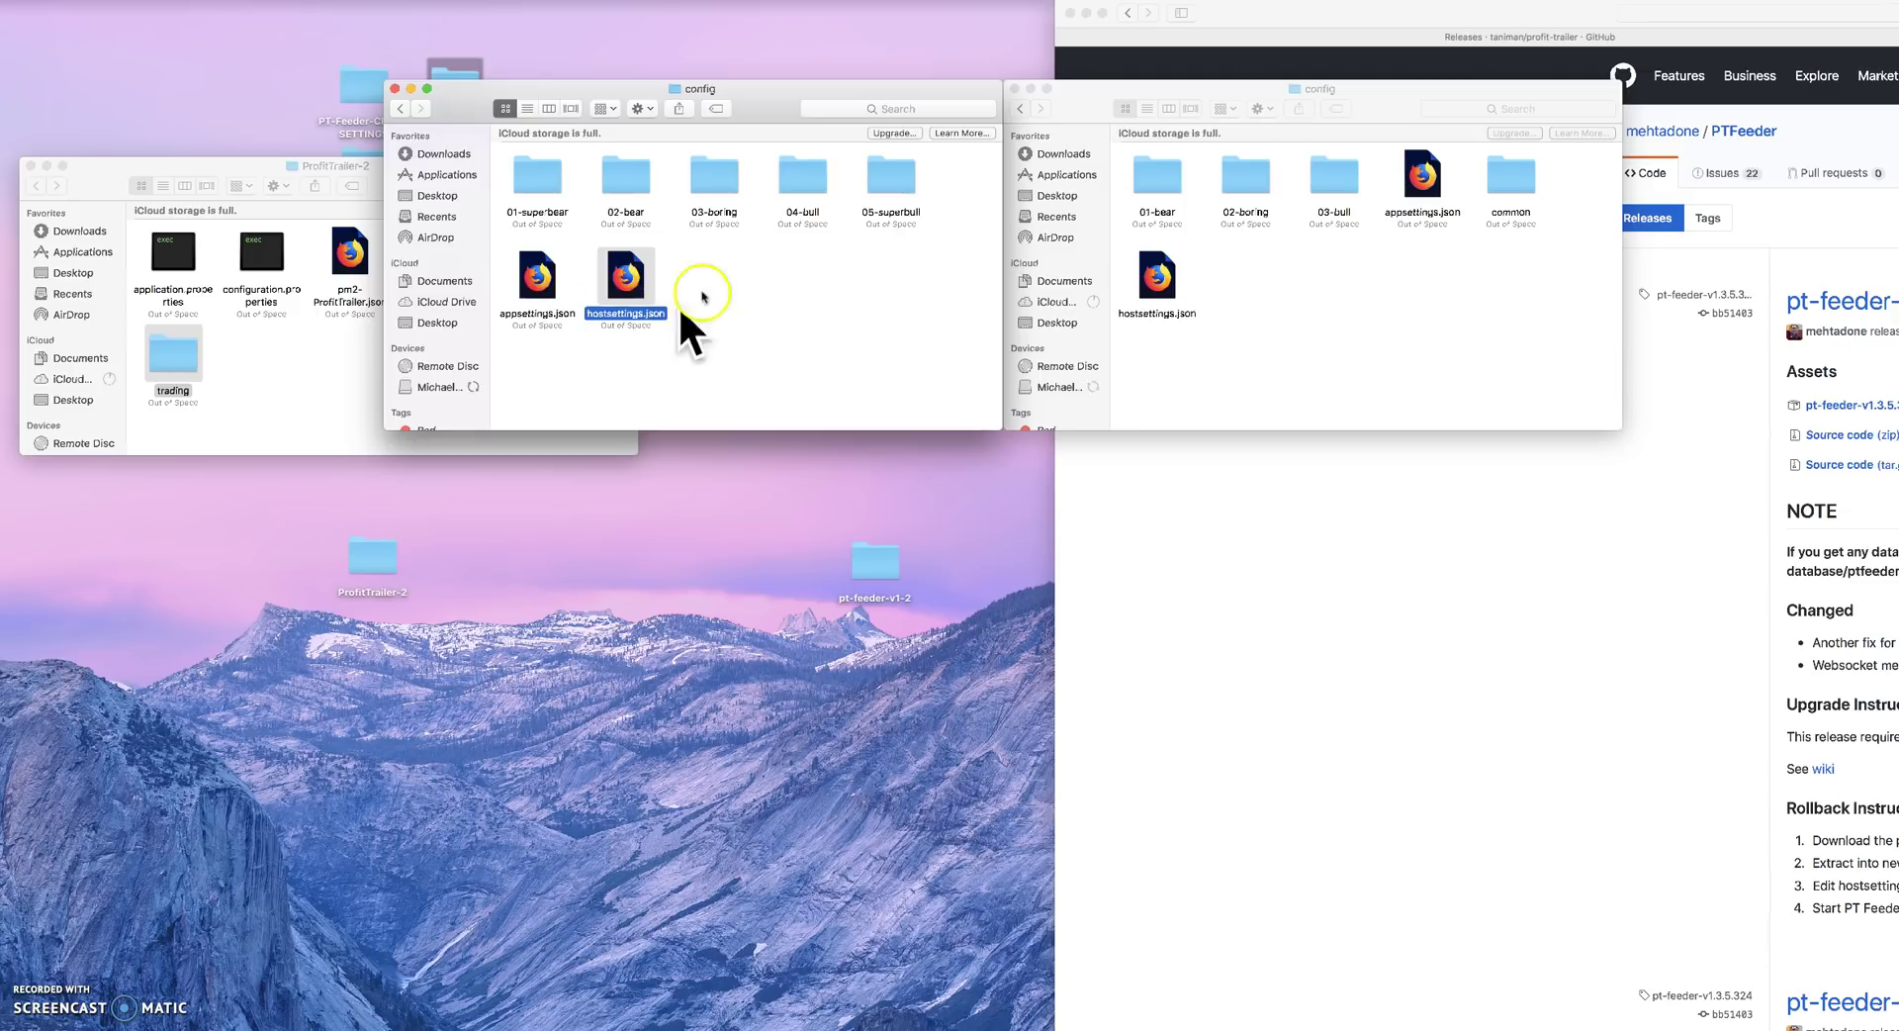
pyautogui.click(534, 274)
pyautogui.keyDown('super'); pyautogui.click(538, 178); pyautogui.keyUp('super')
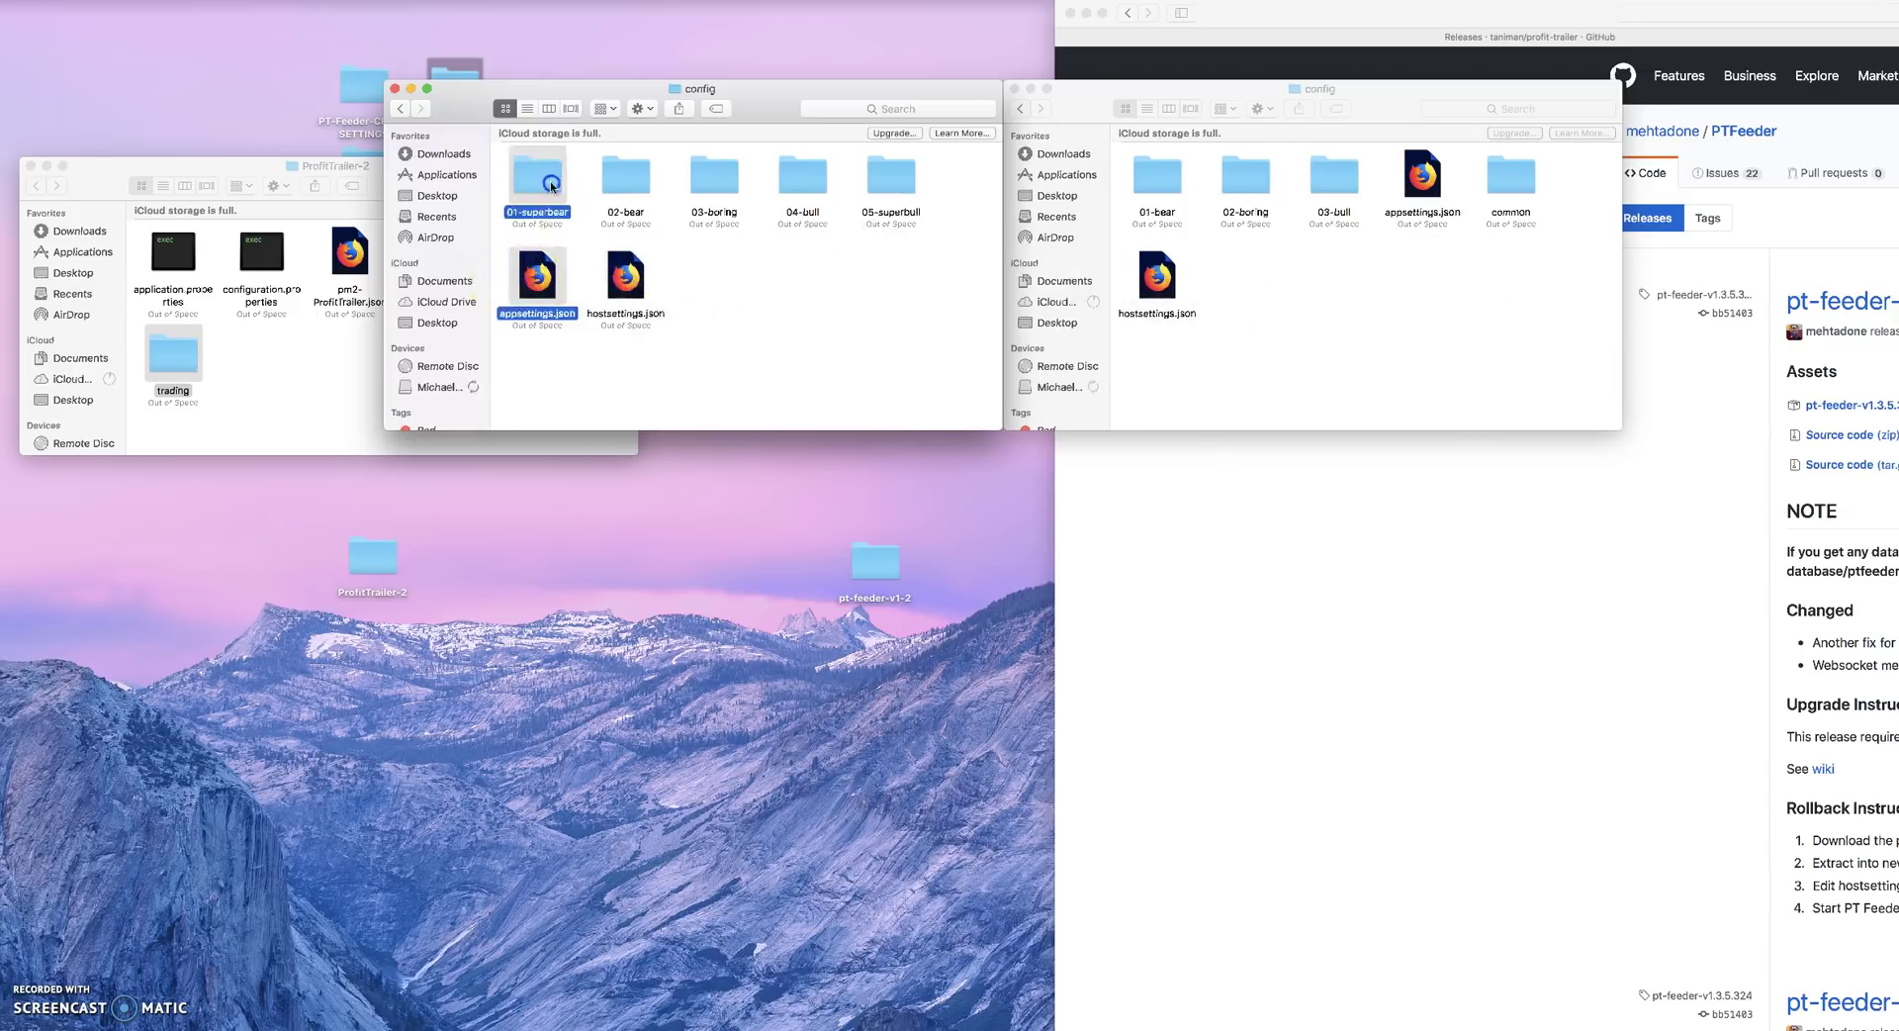
pyautogui.keyDown('super'); pyautogui.click(625, 178); pyautogui.keyUp('super')
pyautogui.keyDown('super'); pyautogui.click(719, 188); pyautogui.keyUp('super')
pyautogui.keyDown('super'); pyautogui.click(817, 187); pyautogui.keyUp('super')
pyautogui.keyDown('super'); pyautogui.click(900, 191); pyautogui.keyUp('super')
pyautogui.moveTo(898, 187); pyautogui.dragTo(809, 178)
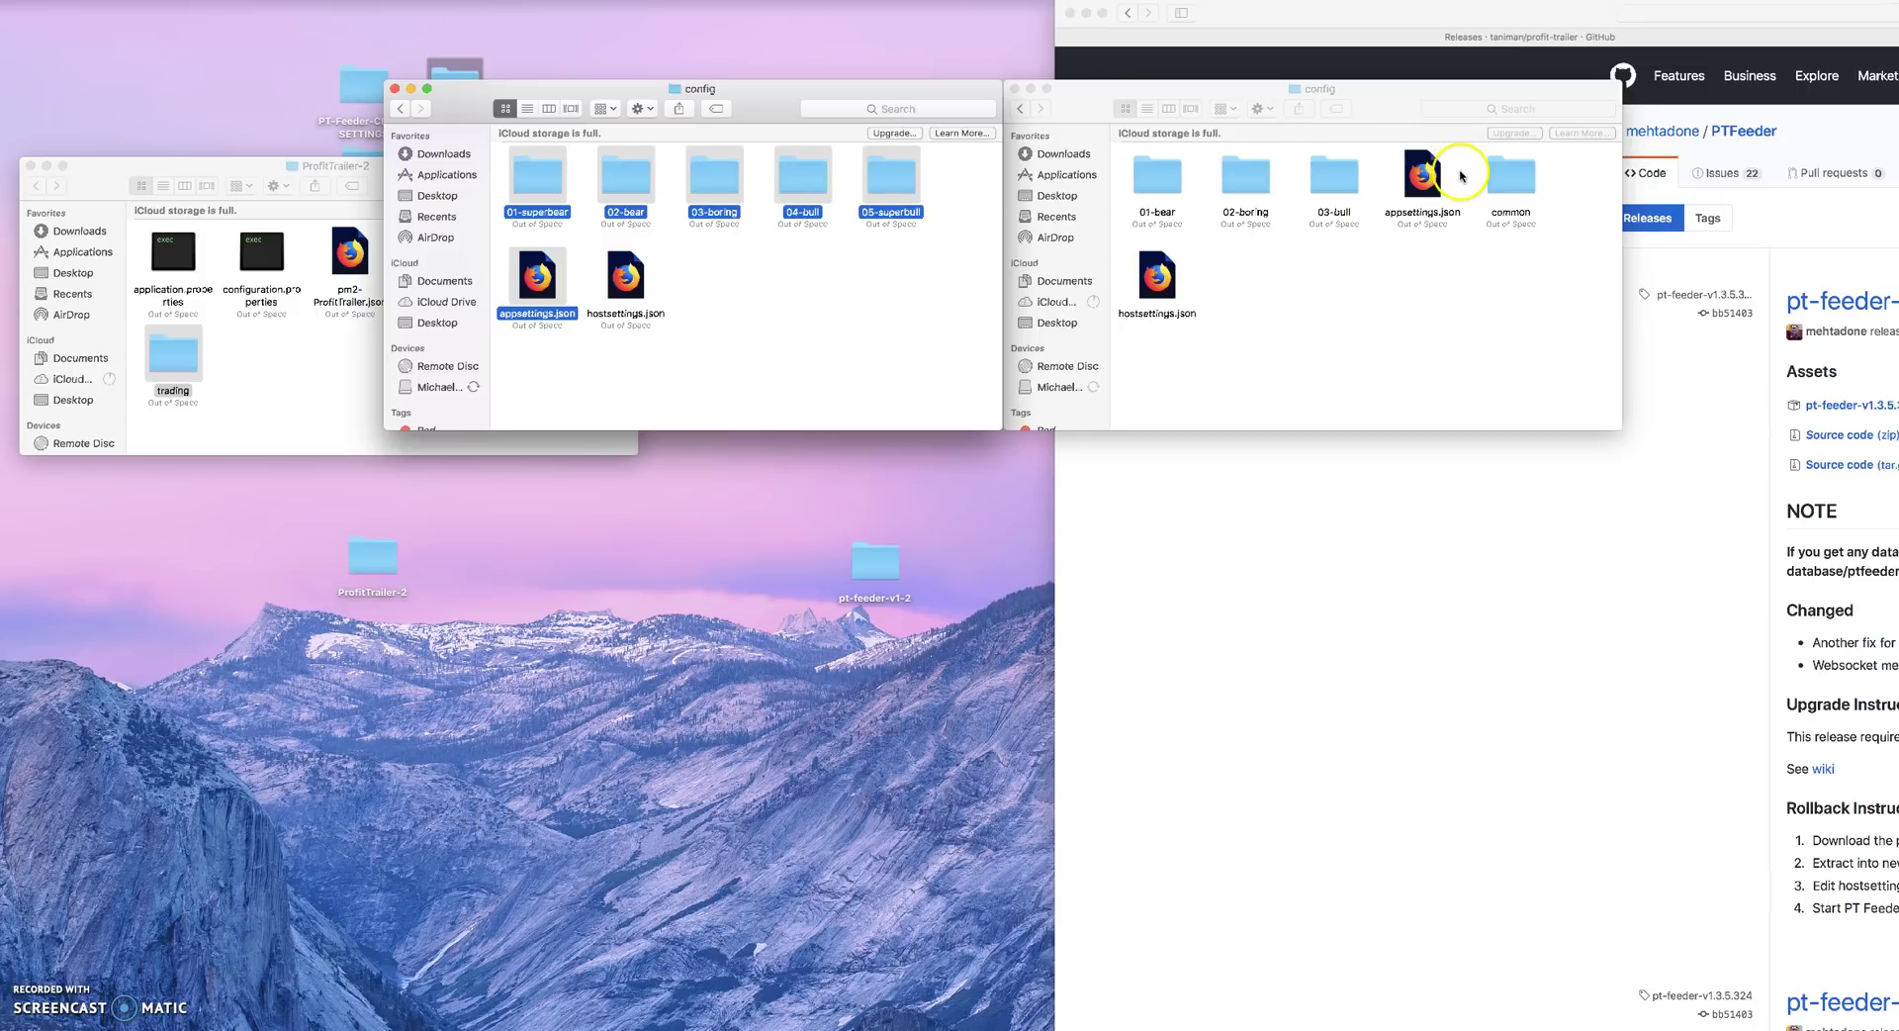
# Reselect the five strategy folders with appsettings.json and copy them into the PT Feeder config window
pyautogui.click(1359, 180)
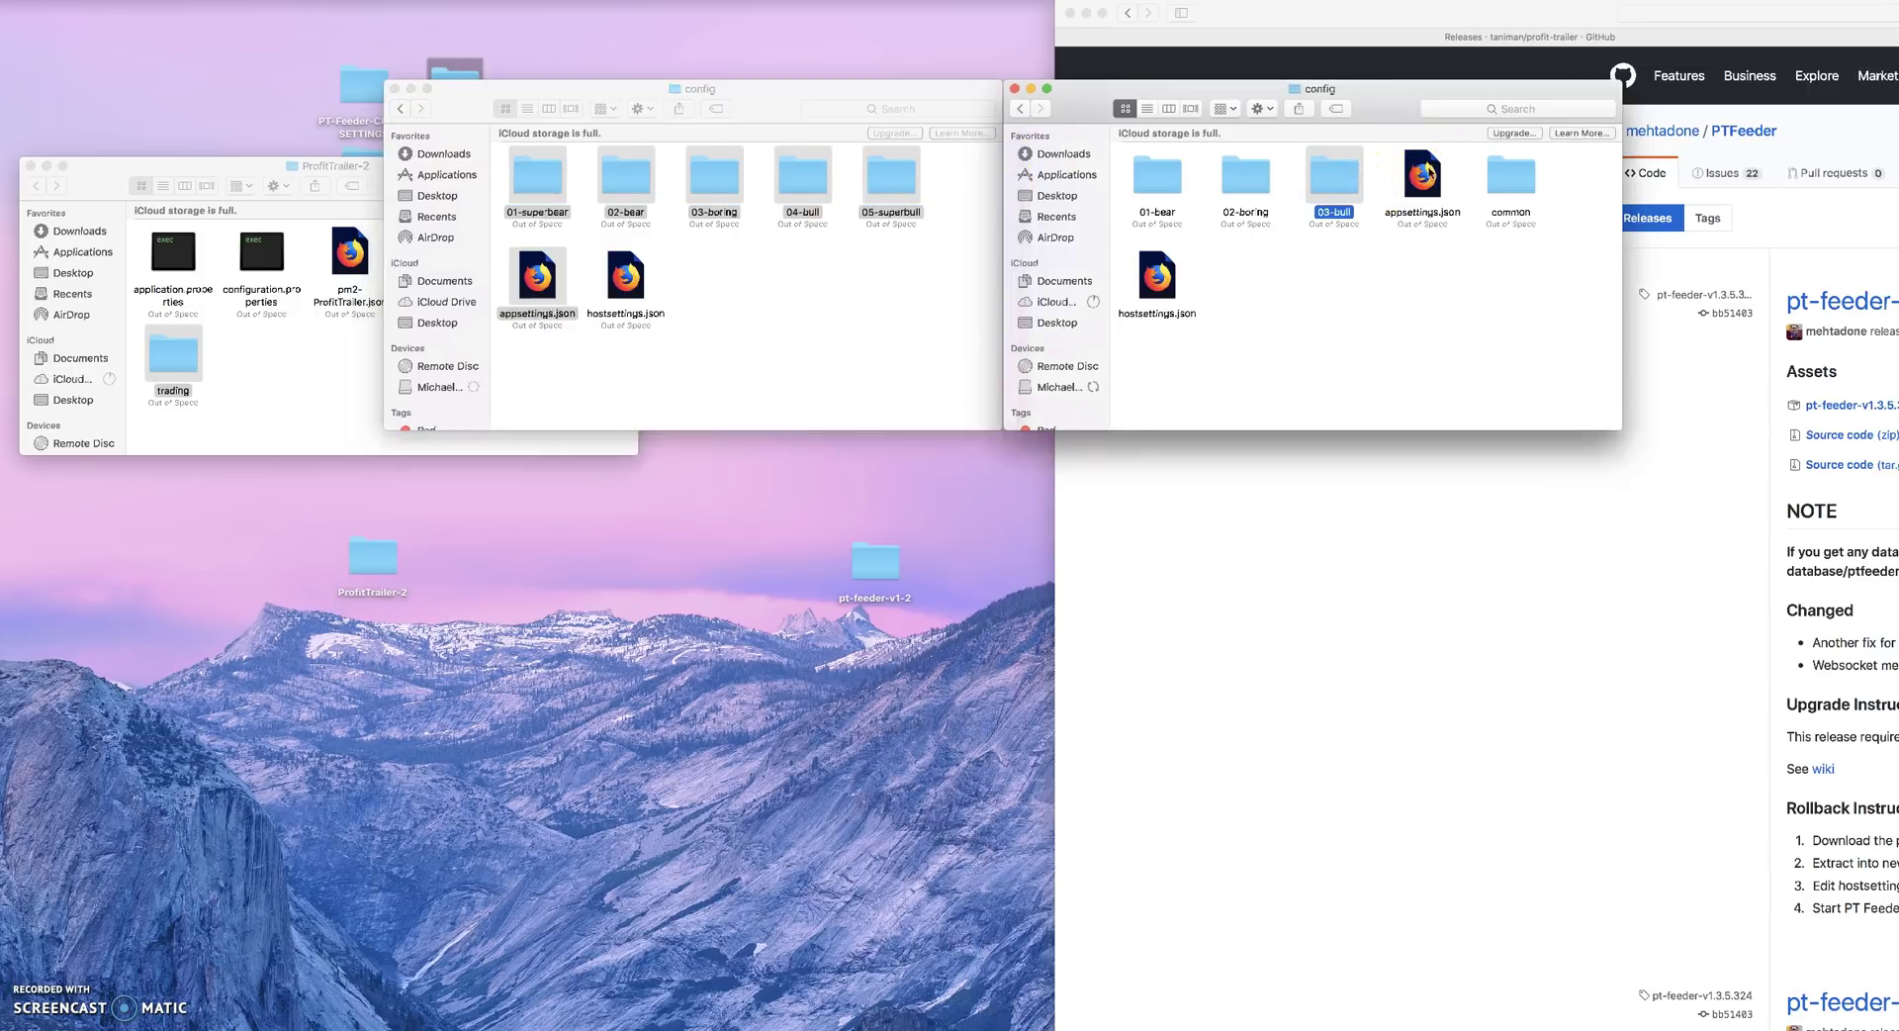
pyautogui.moveTo(1573, 178); pyautogui.dragTo(1127, 184)
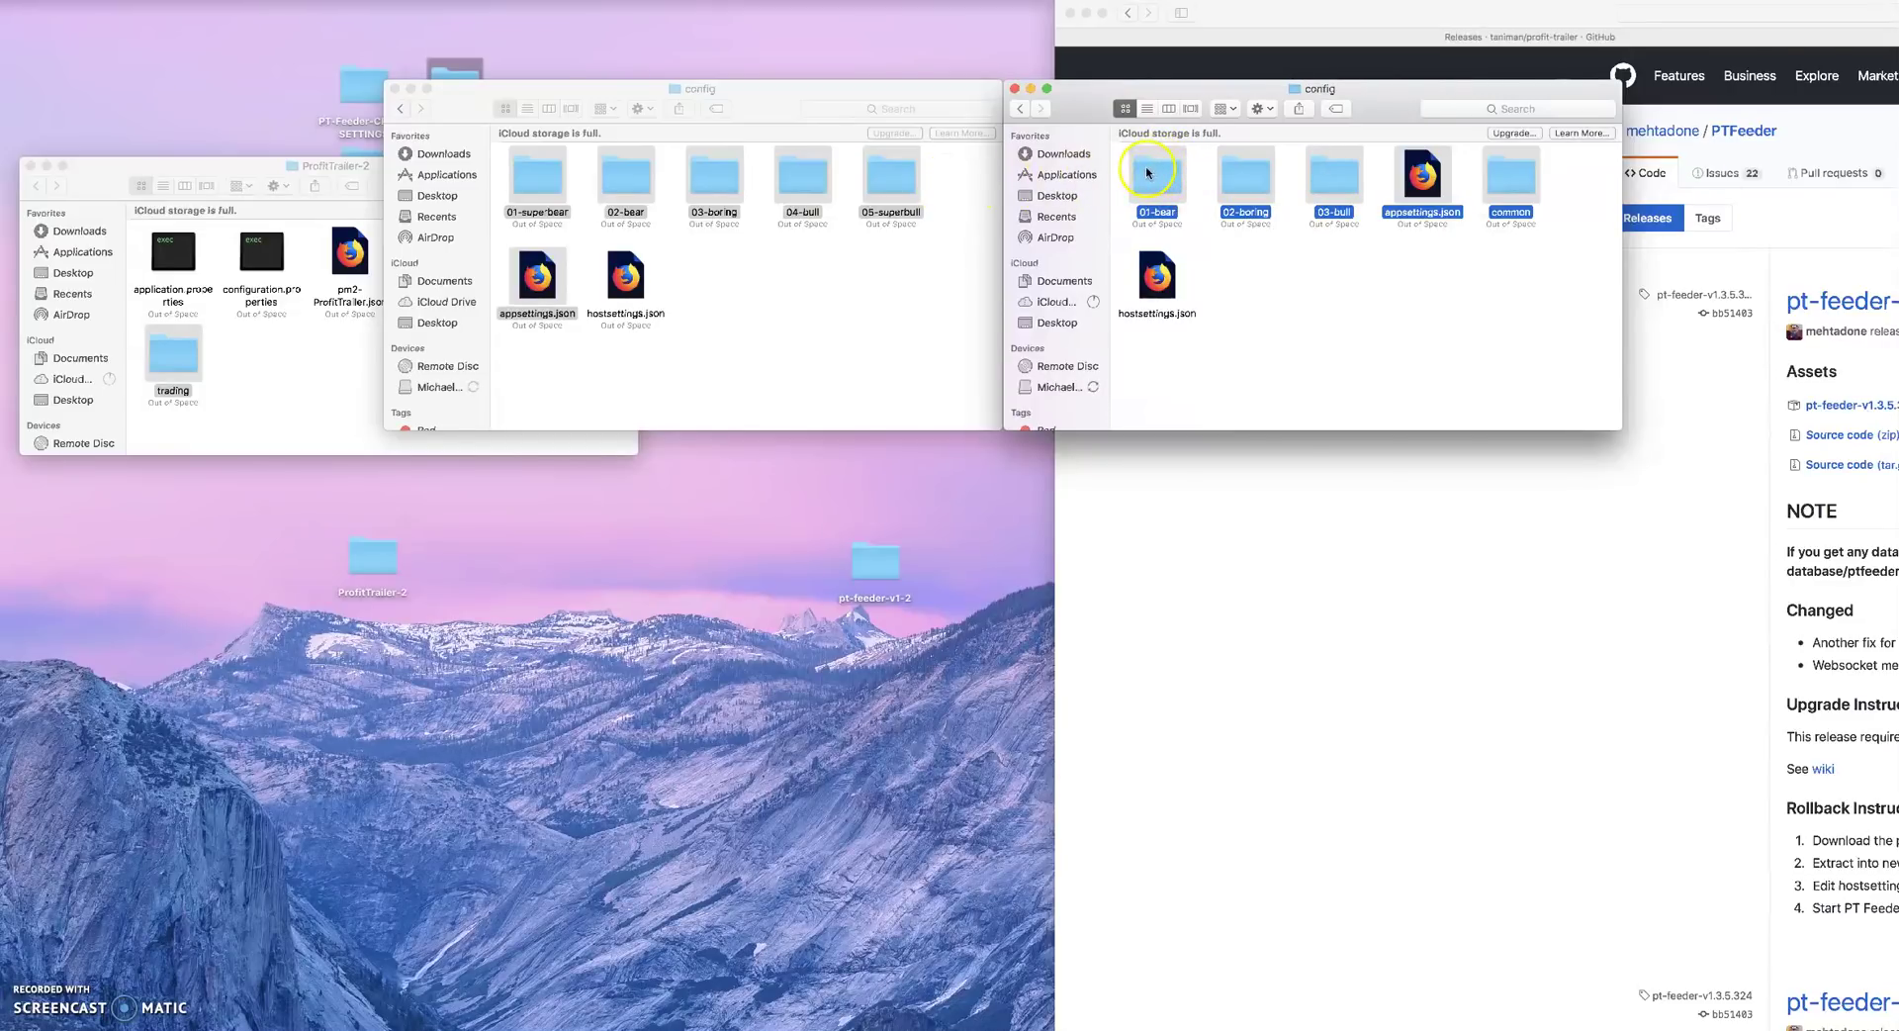
pyautogui.click(948, 181)
pyautogui.moveTo(947, 176); pyautogui.dragTo(549, 188)
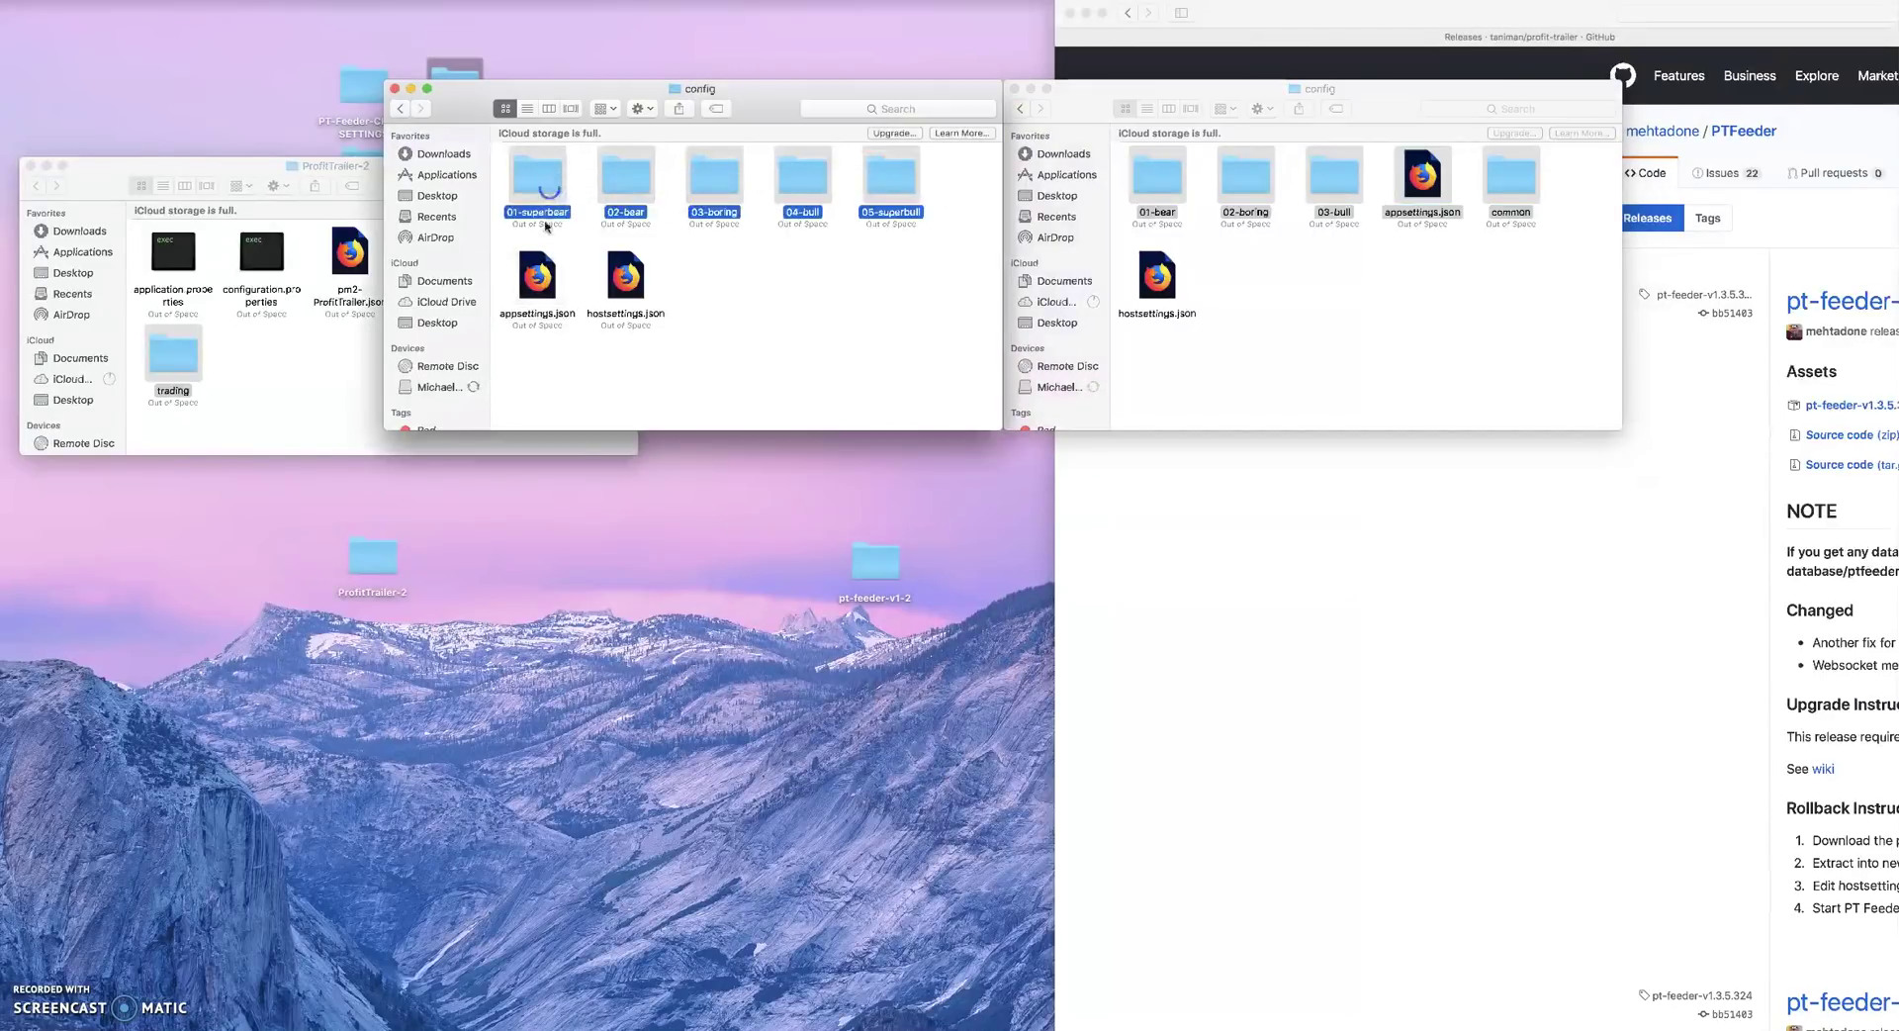
pyautogui.click(535, 280)
pyautogui.moveTo(535, 280); pyautogui.dragTo(536, 188)
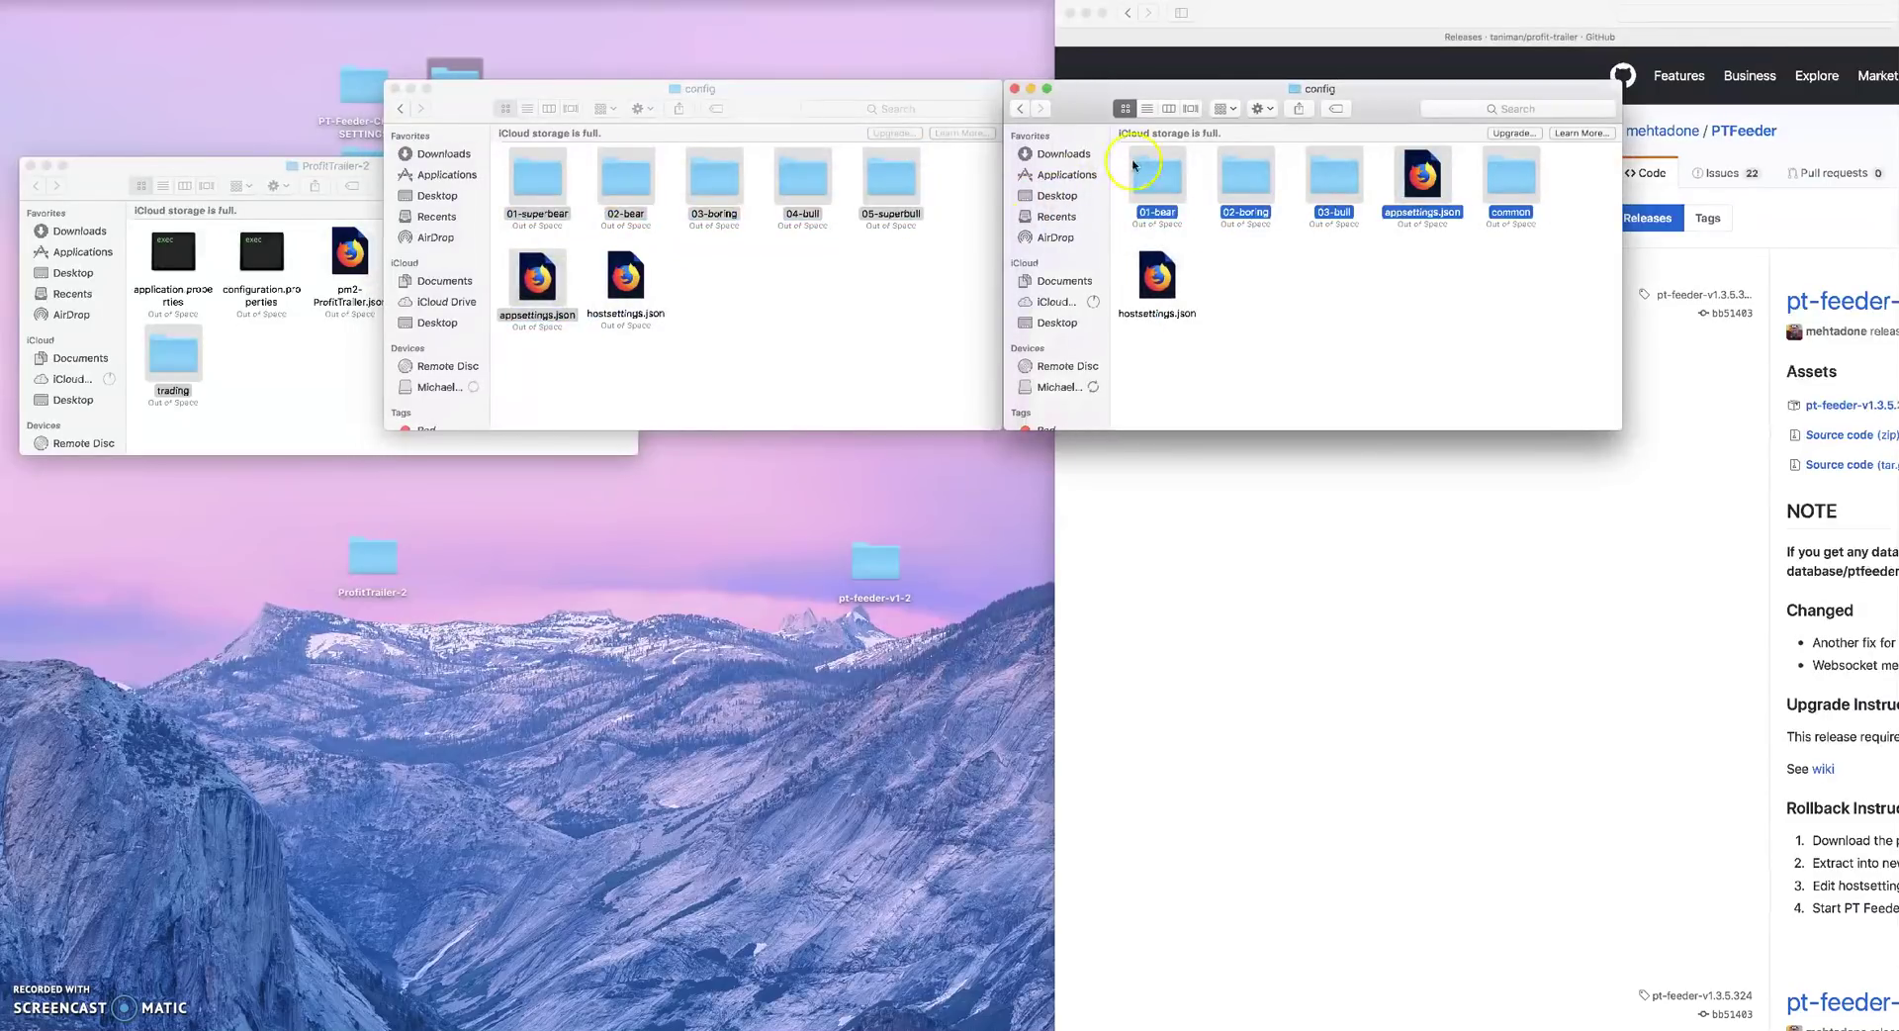
# Close the PT Feeder config and Gnome-Feeder config windows
pyautogui.click(1014, 88)
pyautogui.click(391, 90)
pyautogui.click(379, 173)
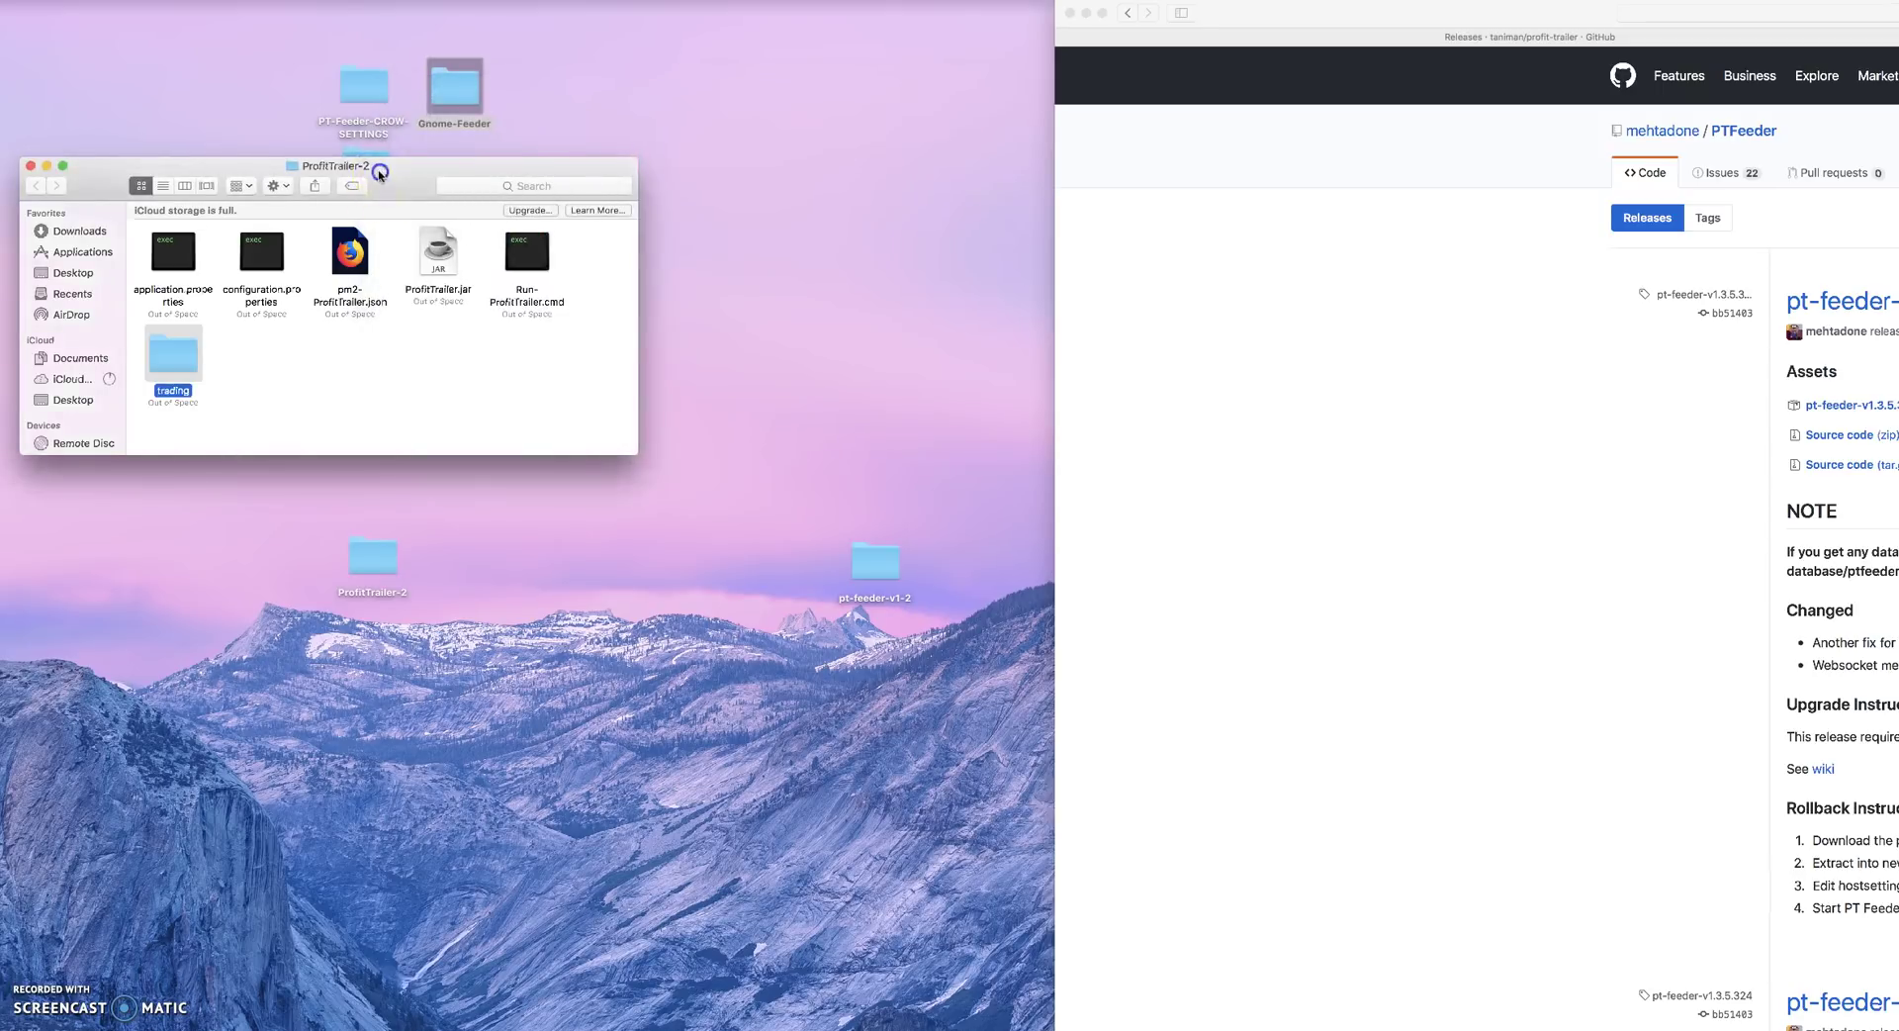
# Close the ProfitTrailer-2 window and move the pt-feeder-v1-2 folder beside ProfitTrailer-2 on the desktop
pyautogui.click(32, 167)
pyautogui.click(870, 569)
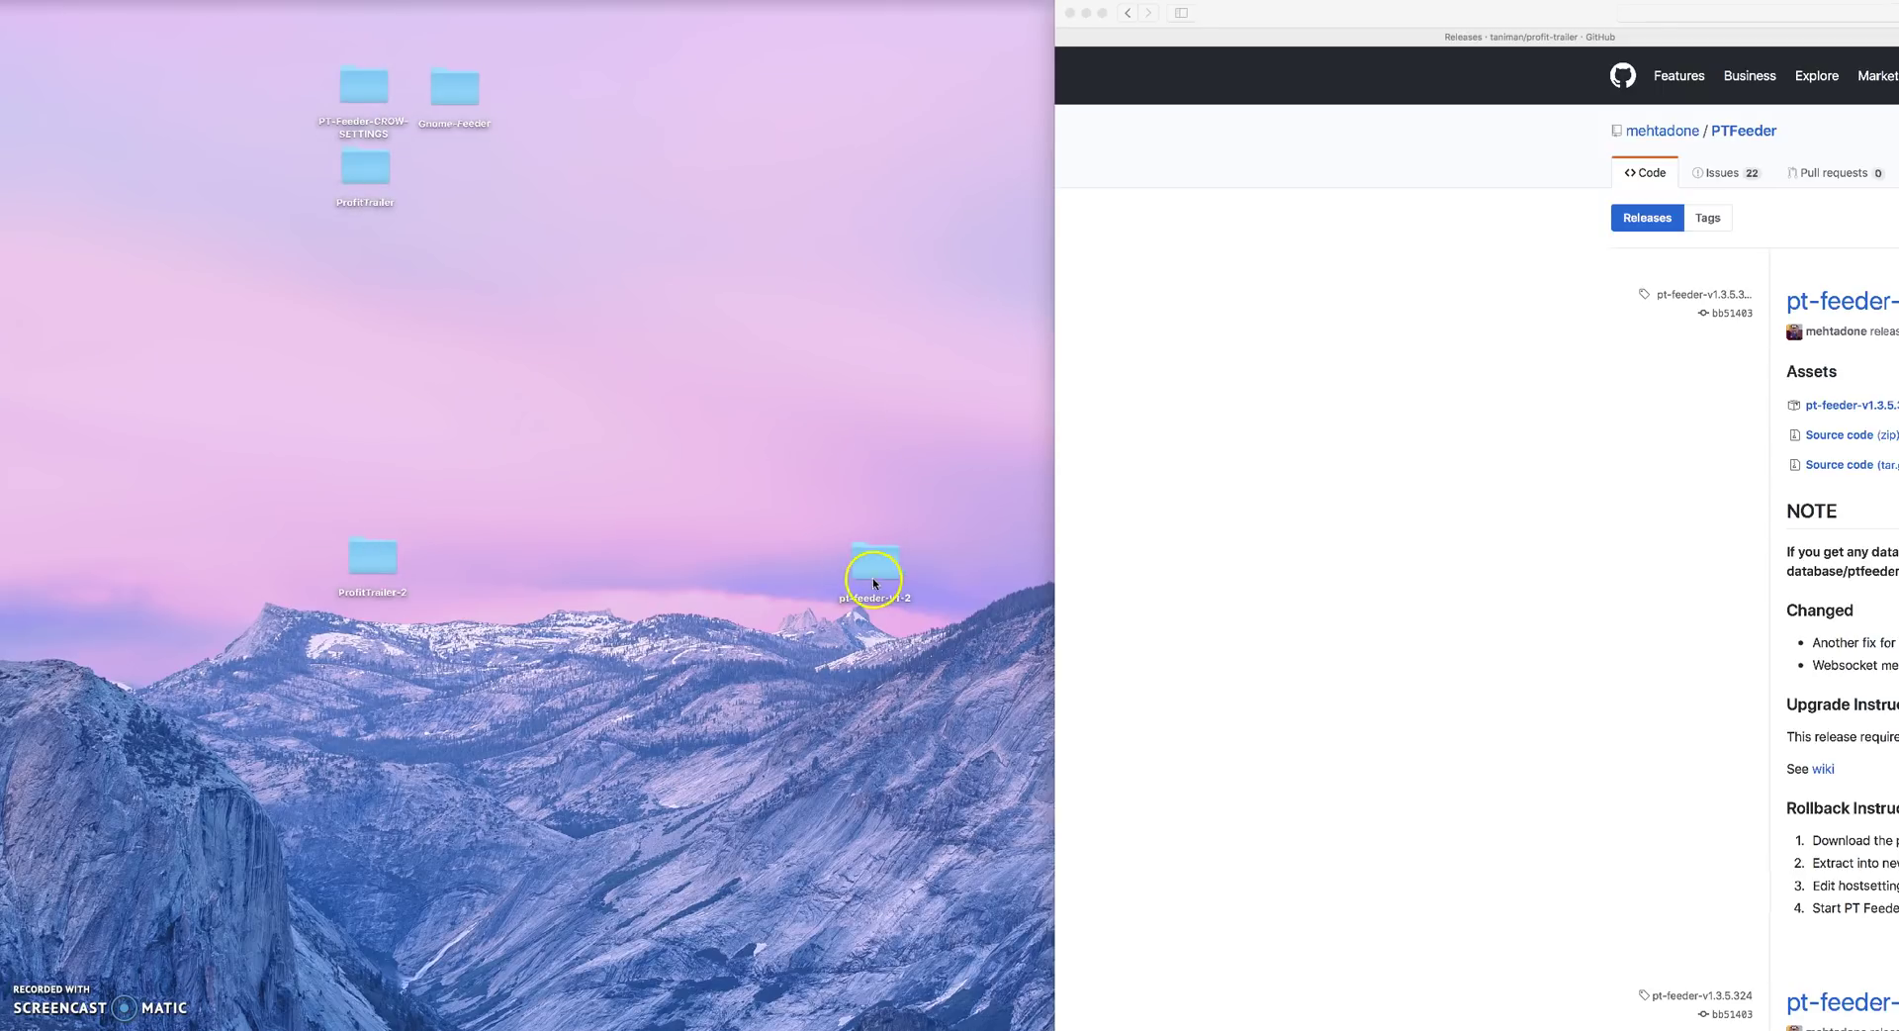
pyautogui.moveTo(881, 561); pyautogui.dragTo(319, 547)
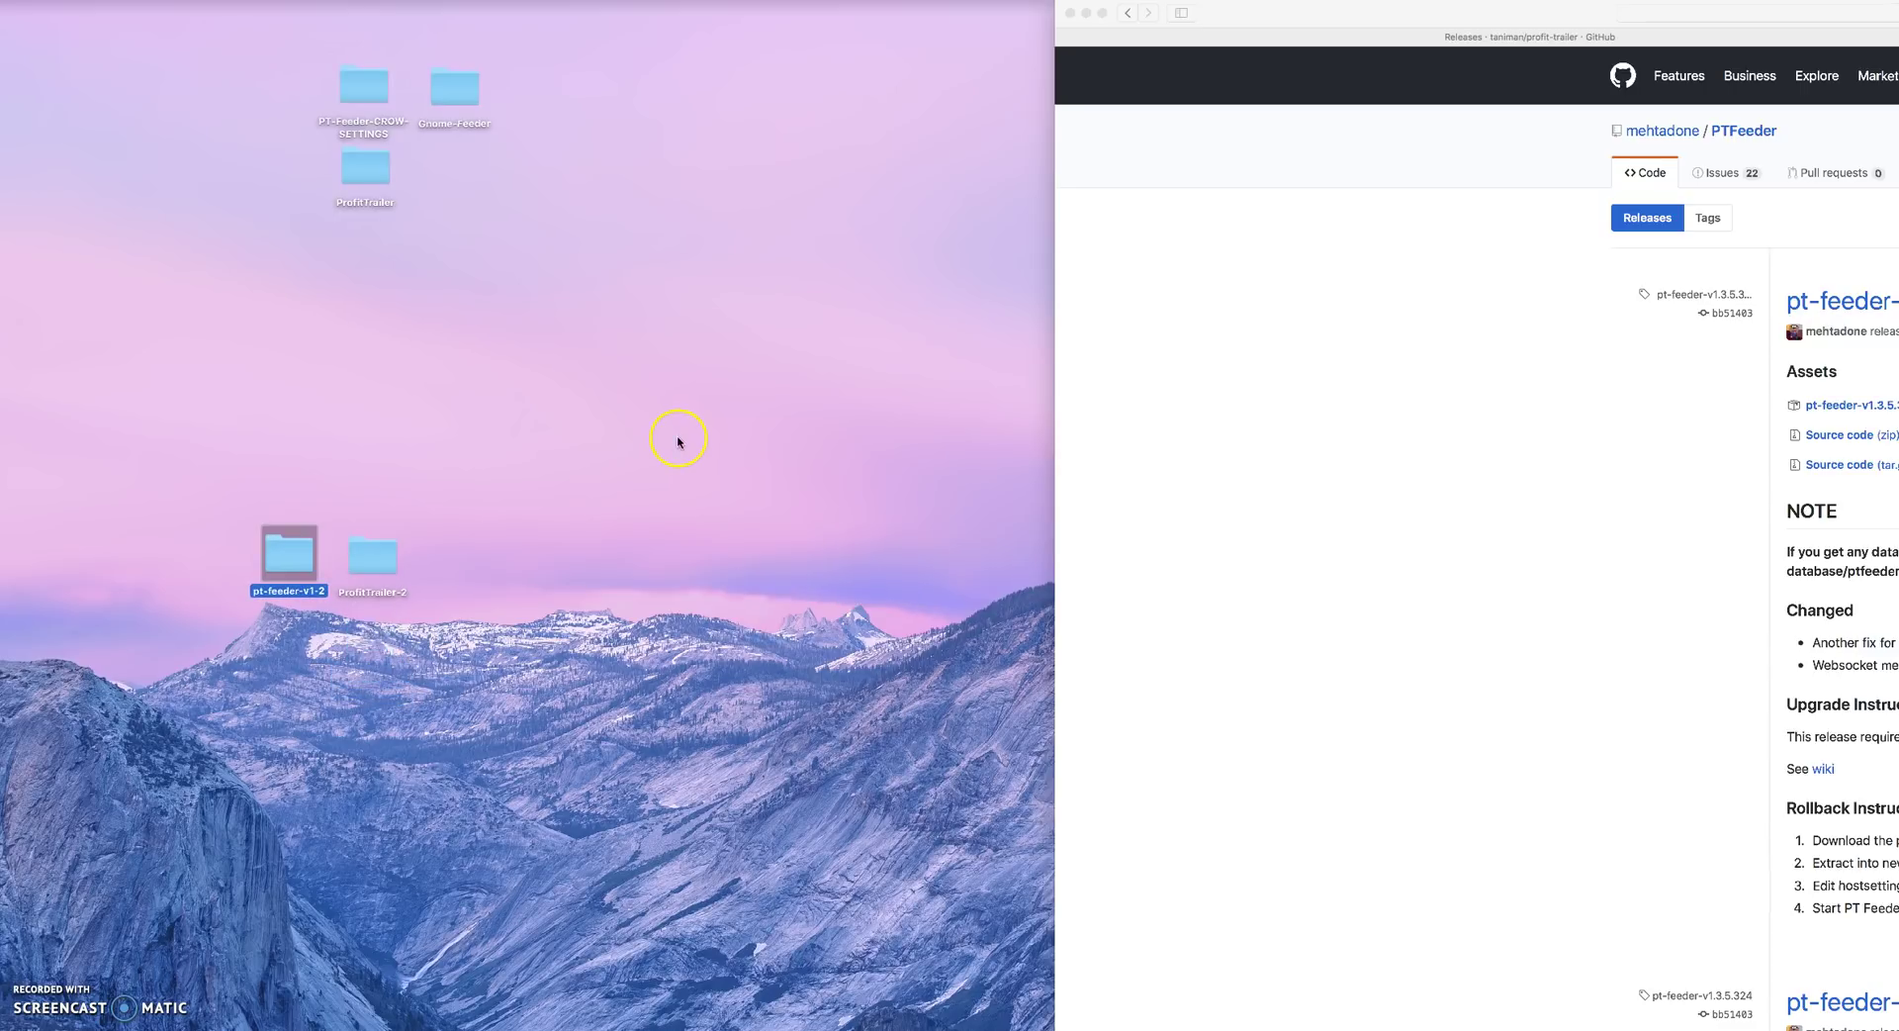
# Zoom Safari full-screen on the PTFeeder releases page showing pt-feeder-v1.3.5.329 - Build 3
pyautogui.moveTo(1563, 12); pyautogui.dragTo(1513, 12)
pyautogui.doubleClick(1514, 12)
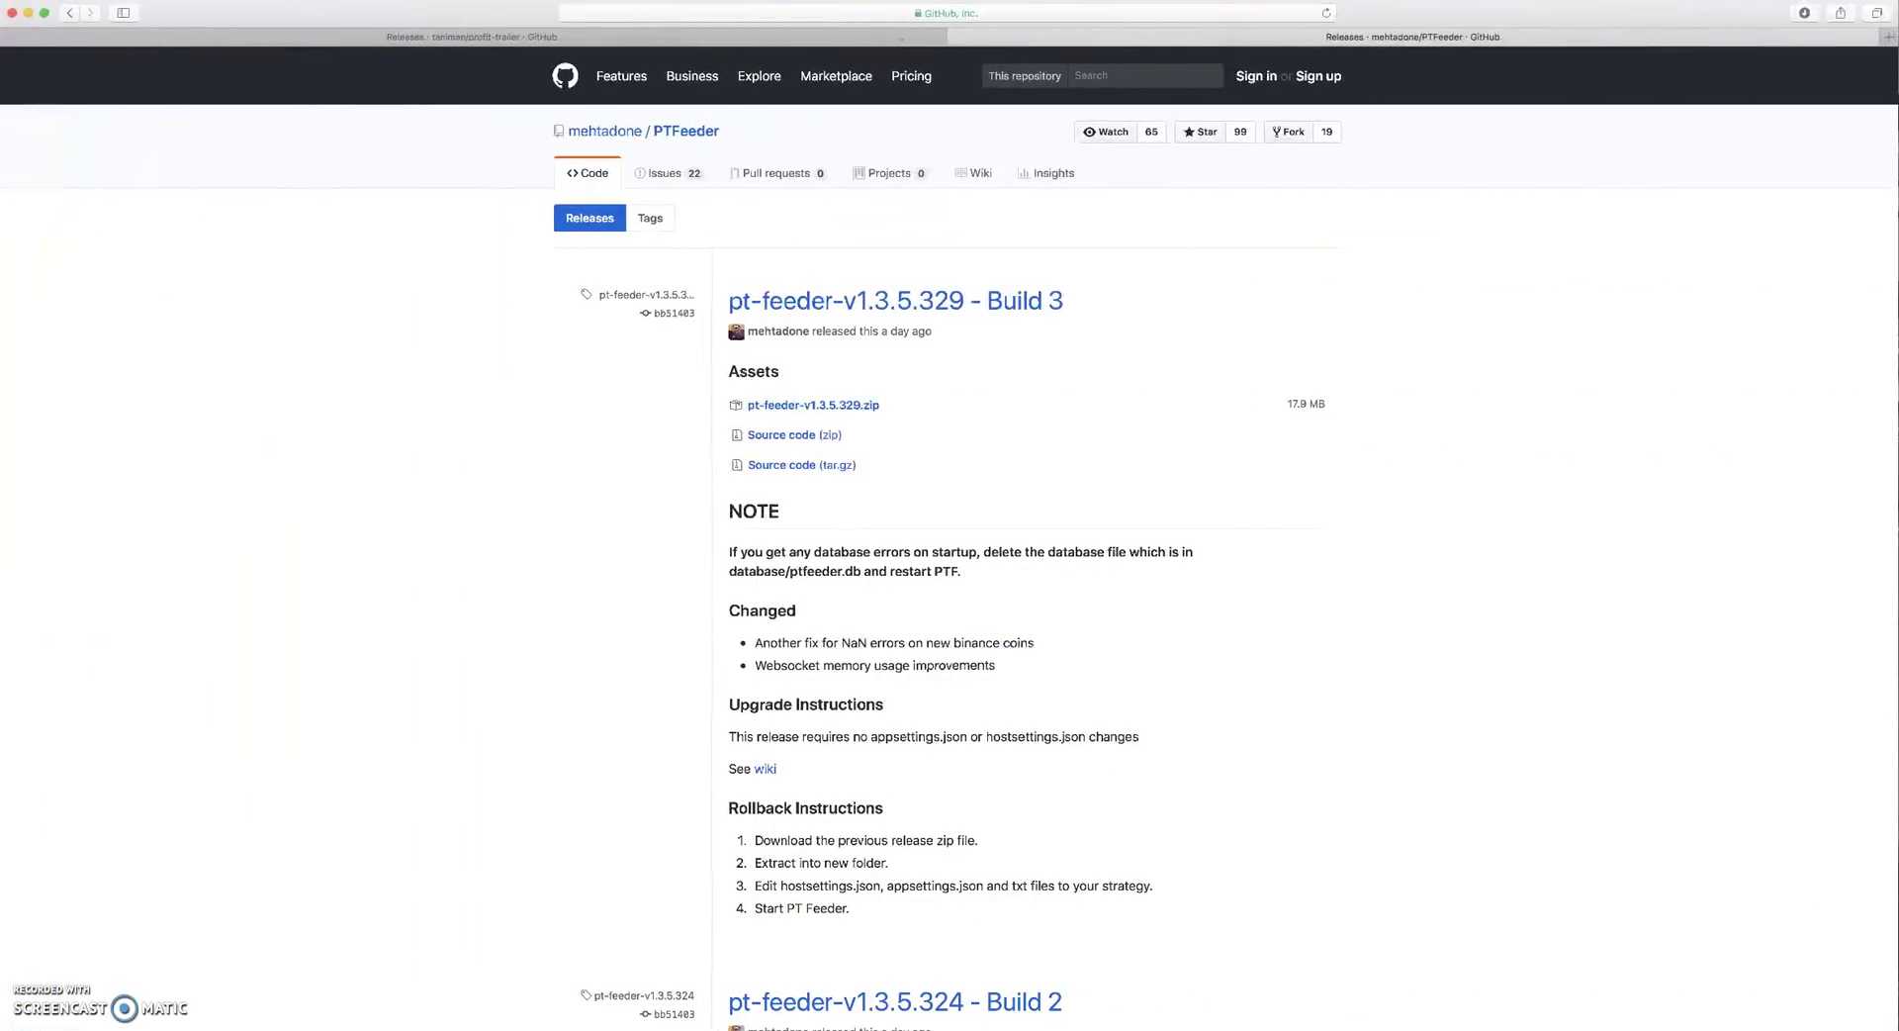
pyautogui.click(396, 416)
pyautogui.click(402, 416)
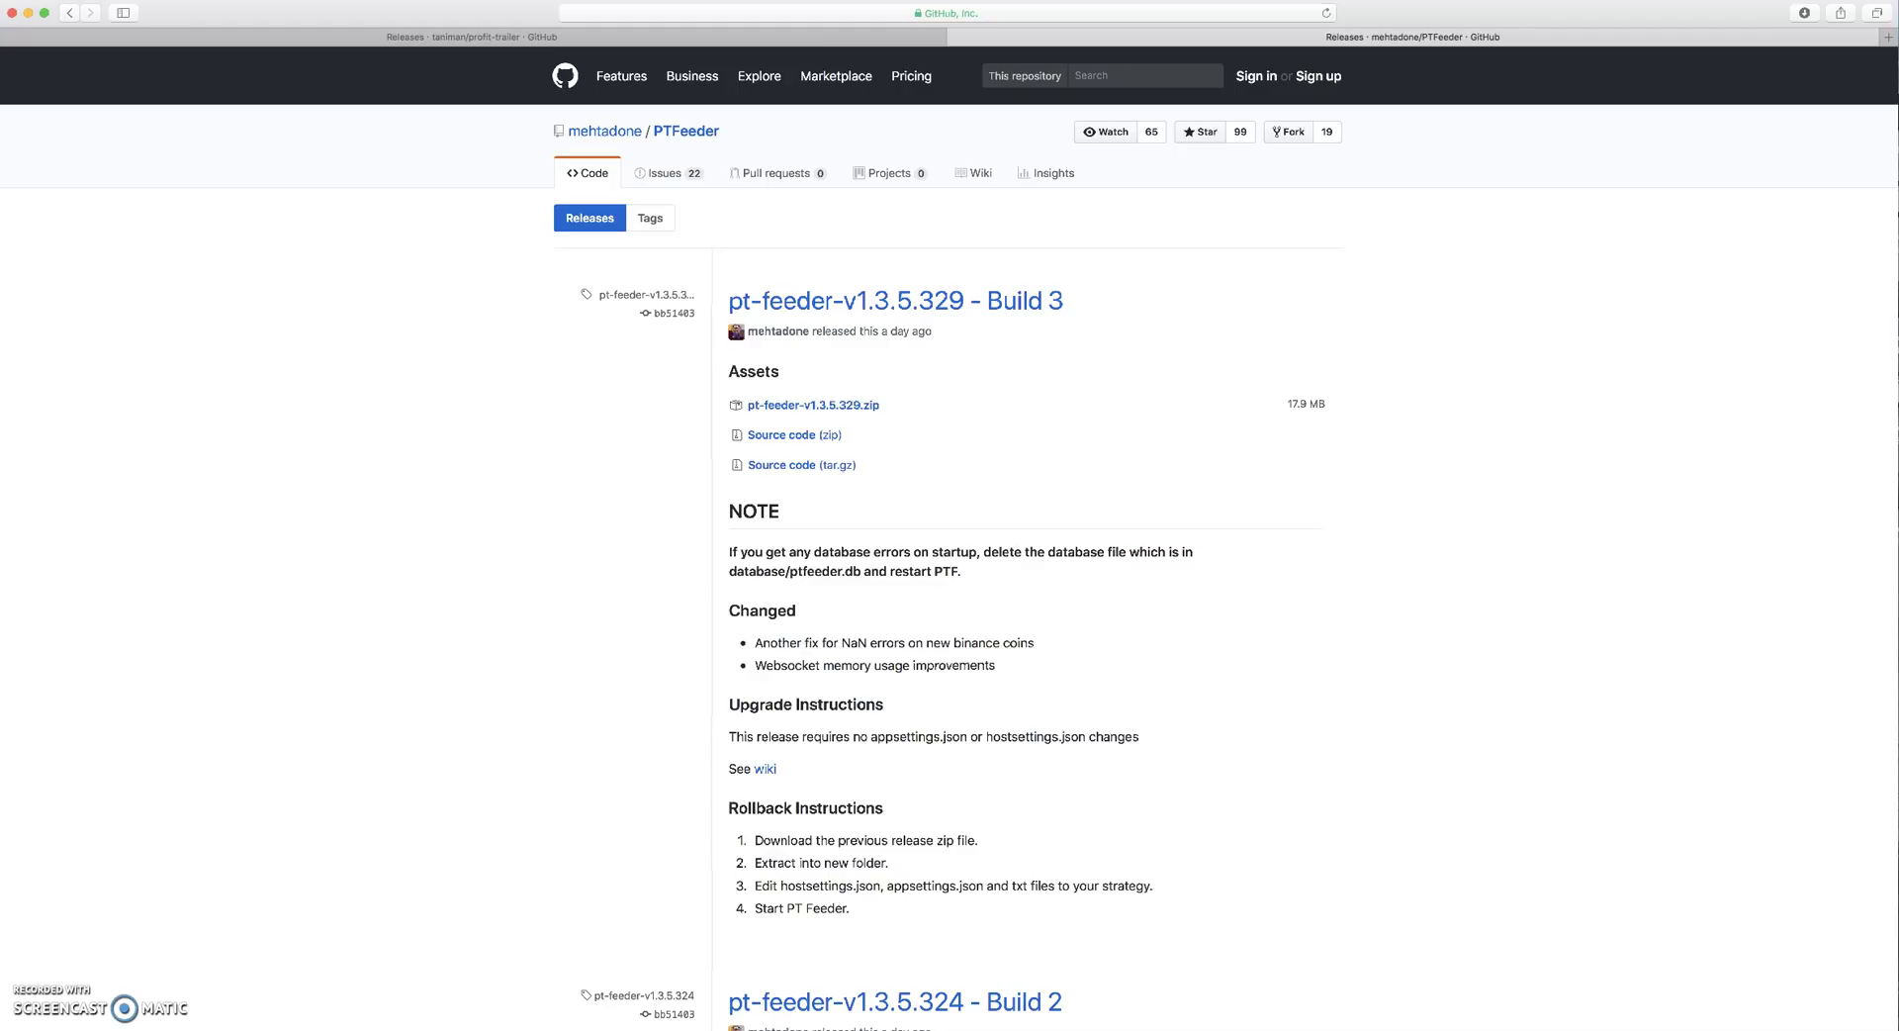